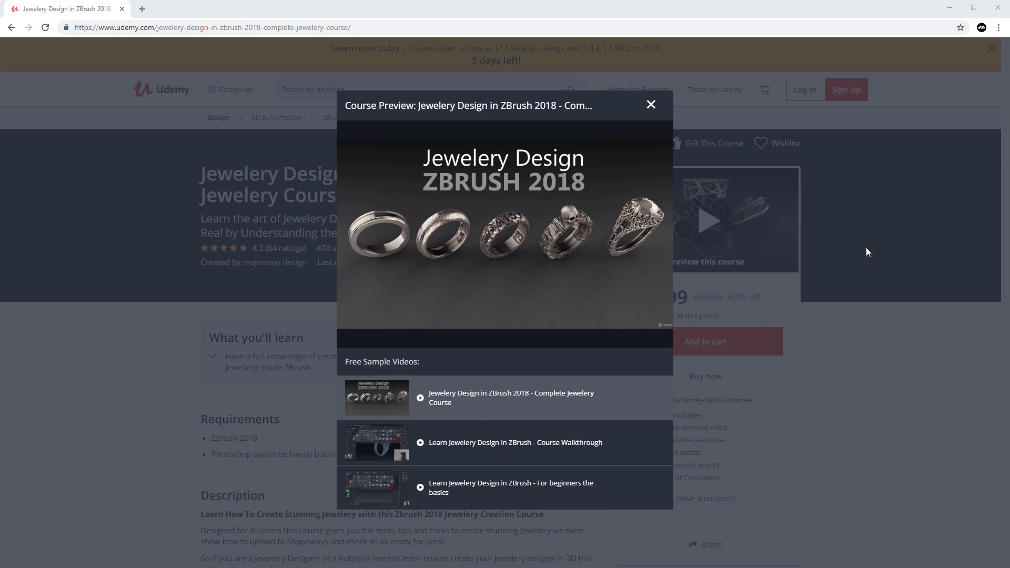
# Draw a Cylinder3D primitive in the middle of the canvas and put it into Edit mode
pyautogui.moveTo(571, 273)
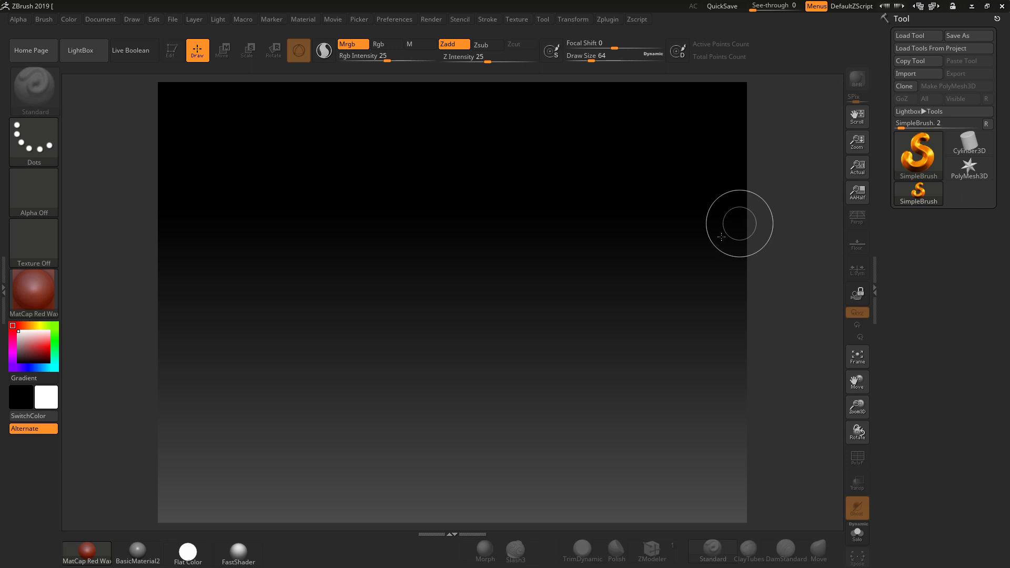
pyautogui.moveTo(918, 156)
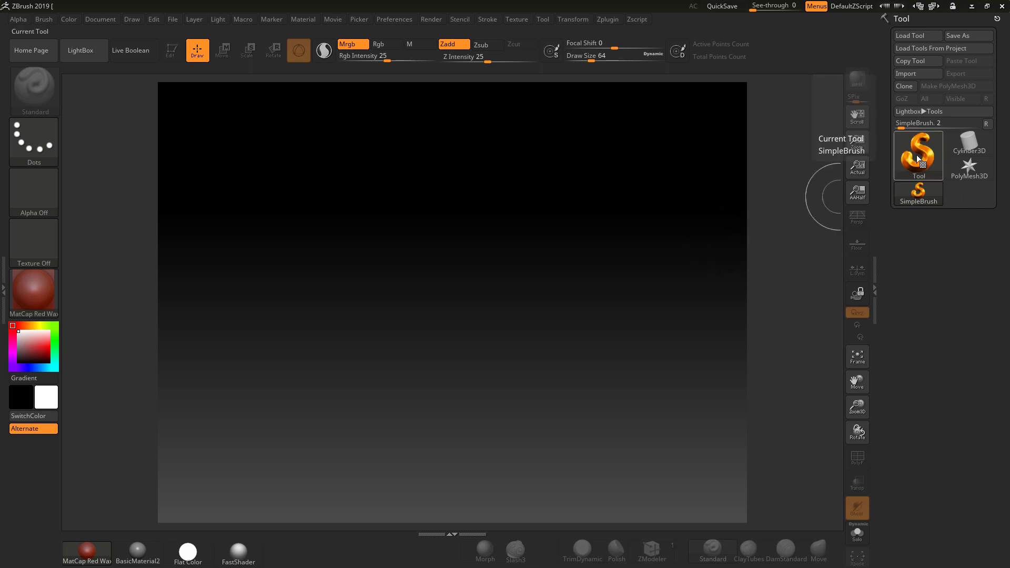
pyautogui.click(916, 154)
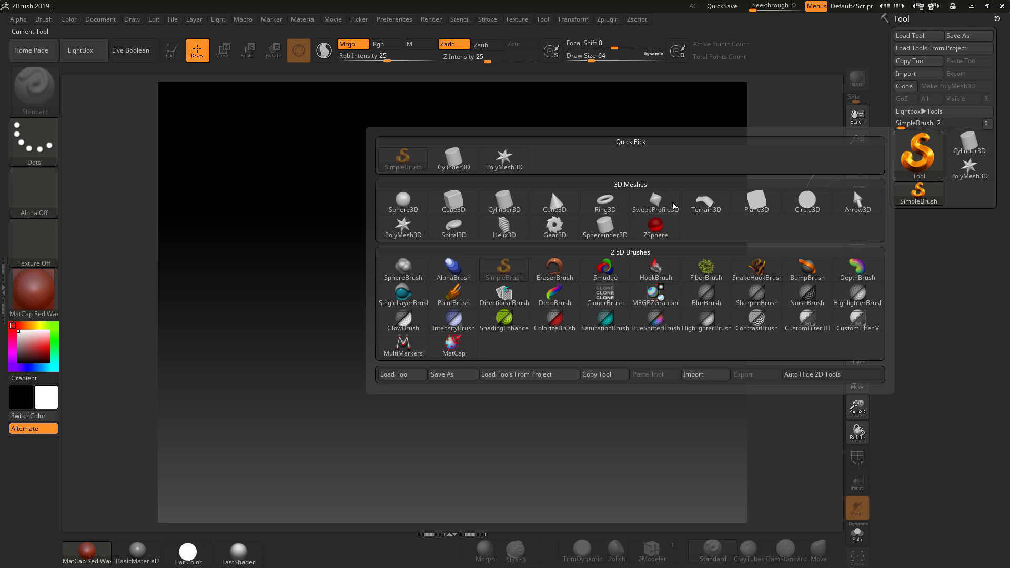
pyautogui.click(506, 204)
pyautogui.moveTo(455, 252); pyautogui.dragTo(457, 383)
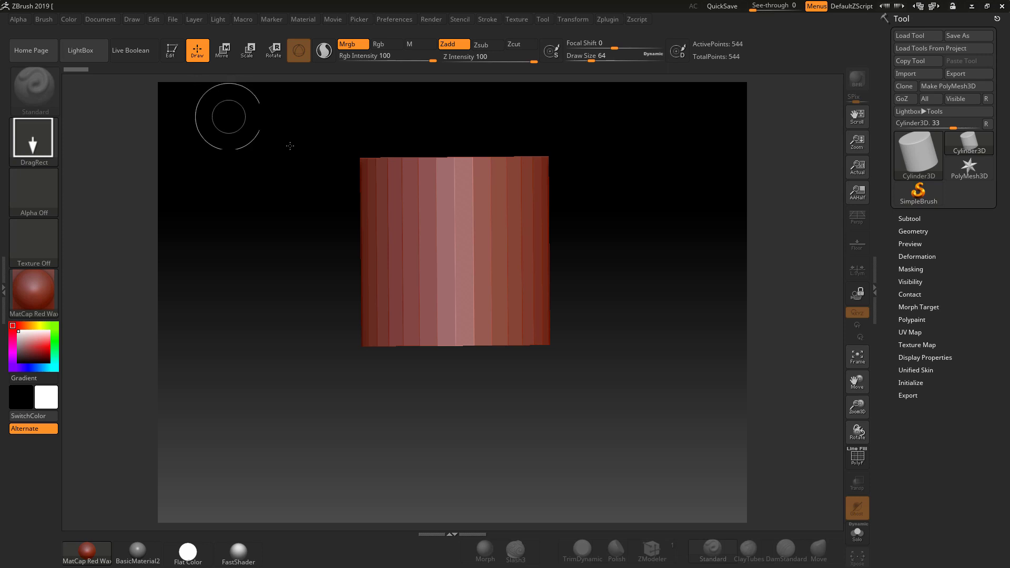
pyautogui.click(169, 50)
# Turn on the polyframe display for the cylinder to show its wireframe
pyautogui.moveTo(618, 228); pyautogui.dragTo(615, 280)
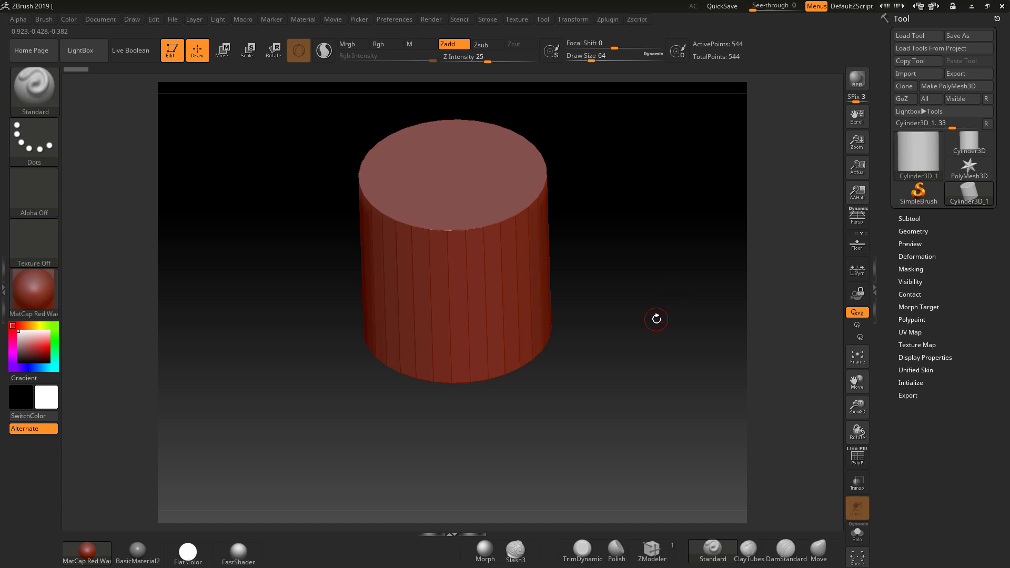
pyautogui.moveTo(654, 321); pyautogui.dragTo(747, 336)
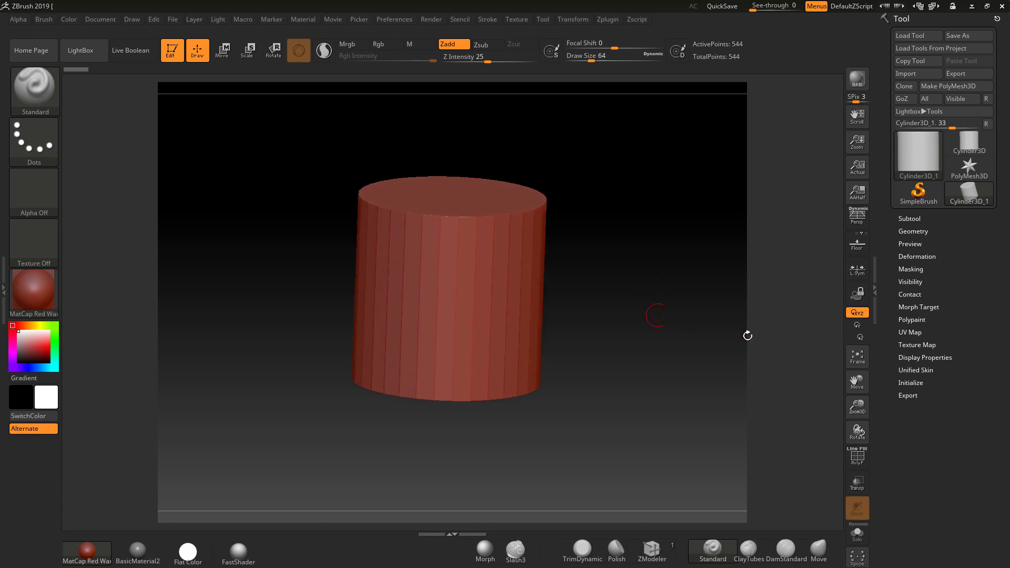
pyautogui.click(857, 456)
pyautogui.moveTo(680, 323); pyautogui.dragTo(724, 361)
# Initialize the cylinder with 4 vertical divisions and hollow it with an inner radius of 87
pyautogui.click(908, 382)
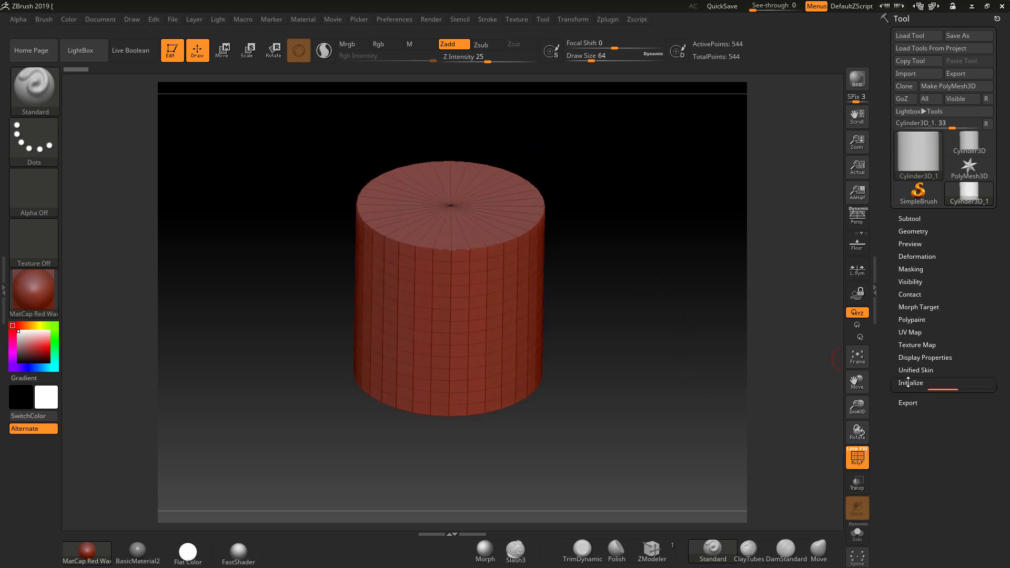
pyautogui.moveTo(951, 434); pyautogui.dragTo(944, 437)
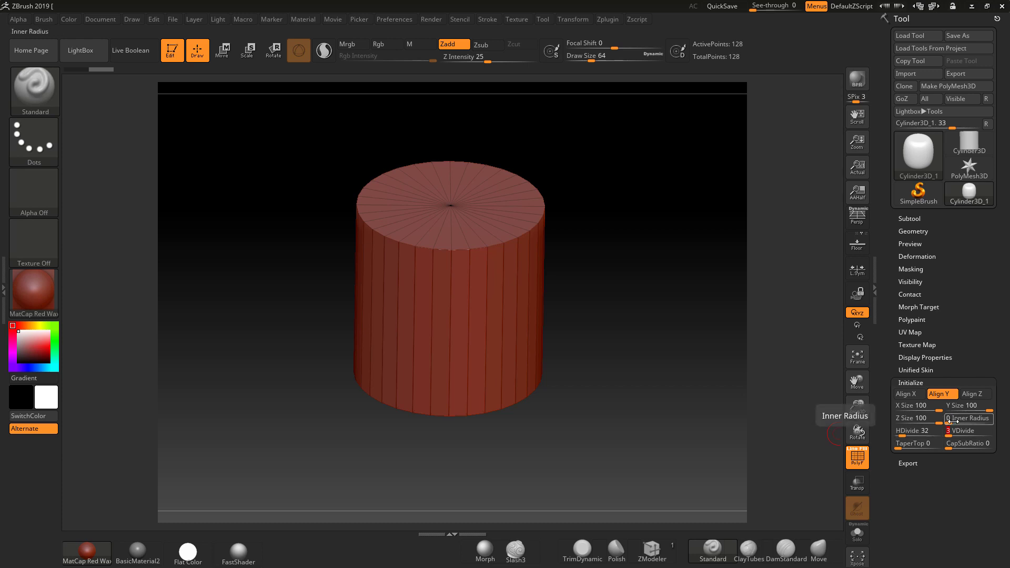
pyautogui.moveTo(949, 420); pyautogui.dragTo(984, 417)
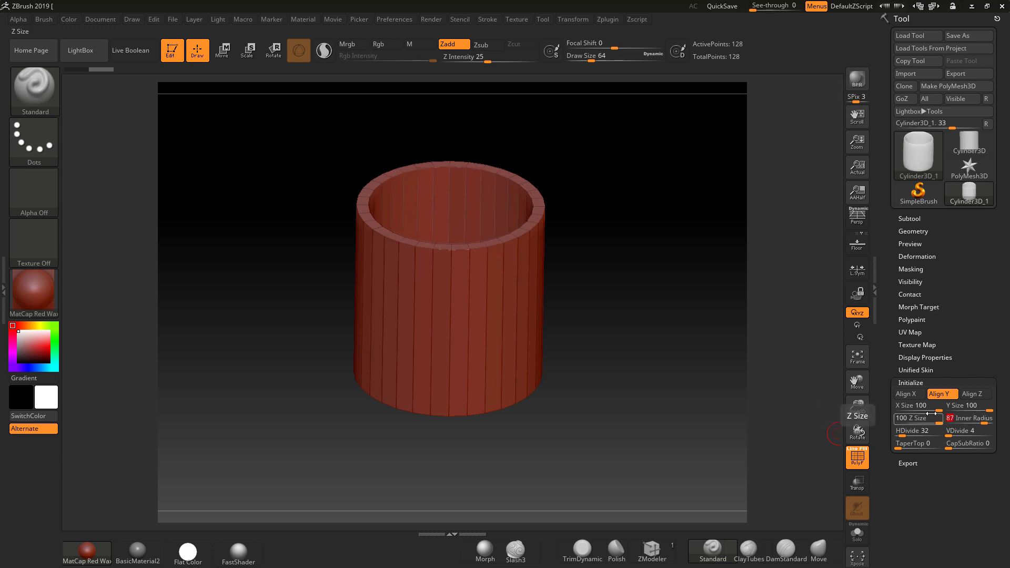
# Shape the hollow cylinder into a thin ring band with Y Size 100, Z Size 22 and Inner Radius 90
pyautogui.moveTo(985, 408); pyautogui.dragTo(980, 410)
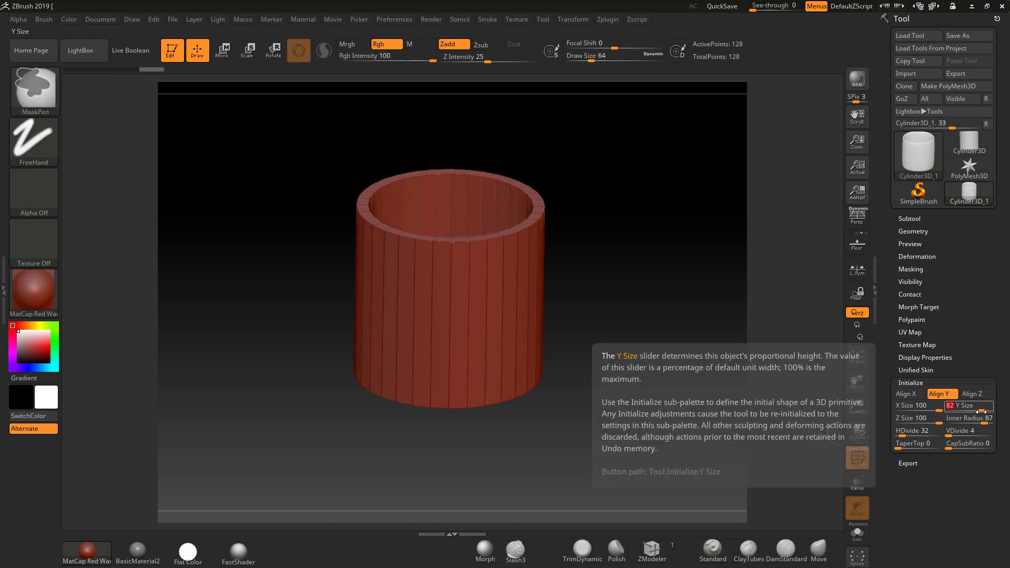
pyautogui.hotkey('ctrl', 'z')
pyautogui.moveTo(936, 423); pyautogui.dragTo(906, 425)
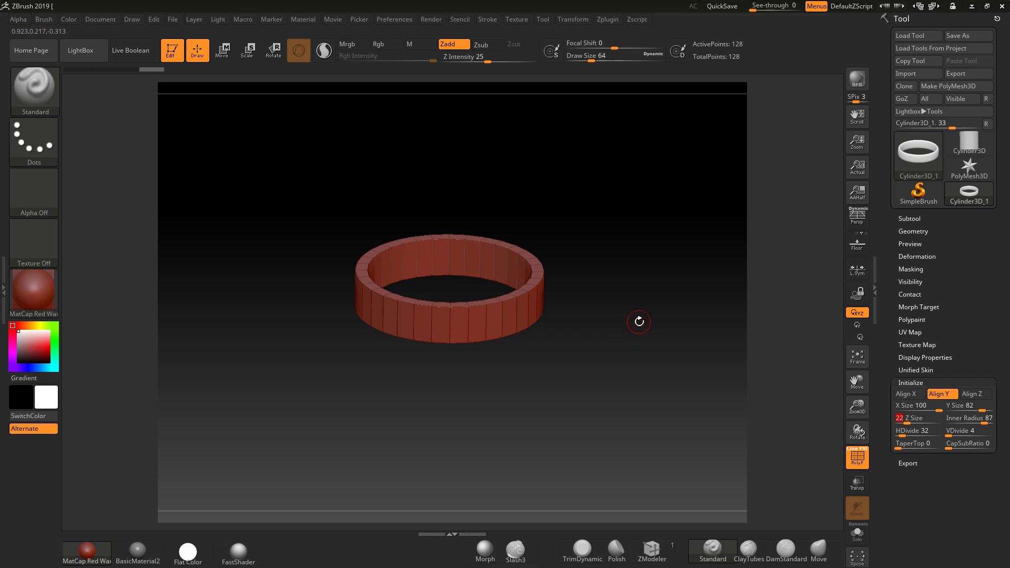
pyautogui.moveTo(640, 327); pyautogui.dragTo(645, 423)
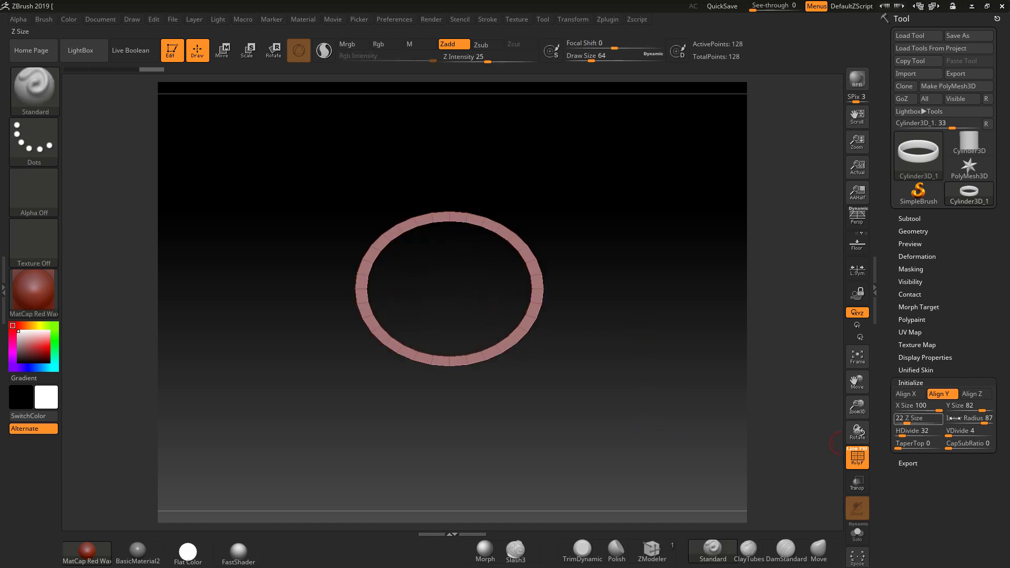
pyautogui.moveTo(973, 419)
pyautogui.mouseDown()
pyautogui.moveTo(996, 418)
pyautogui.moveTo(979, 419)
pyautogui.moveTo(981, 405)
pyautogui.moveTo(995, 405)
pyautogui.mouseUp()
pyautogui.moveTo(647, 419); pyautogui.dragTo(653, 349)
pyautogui.moveTo(662, 410); pyautogui.dragTo(652, 342)
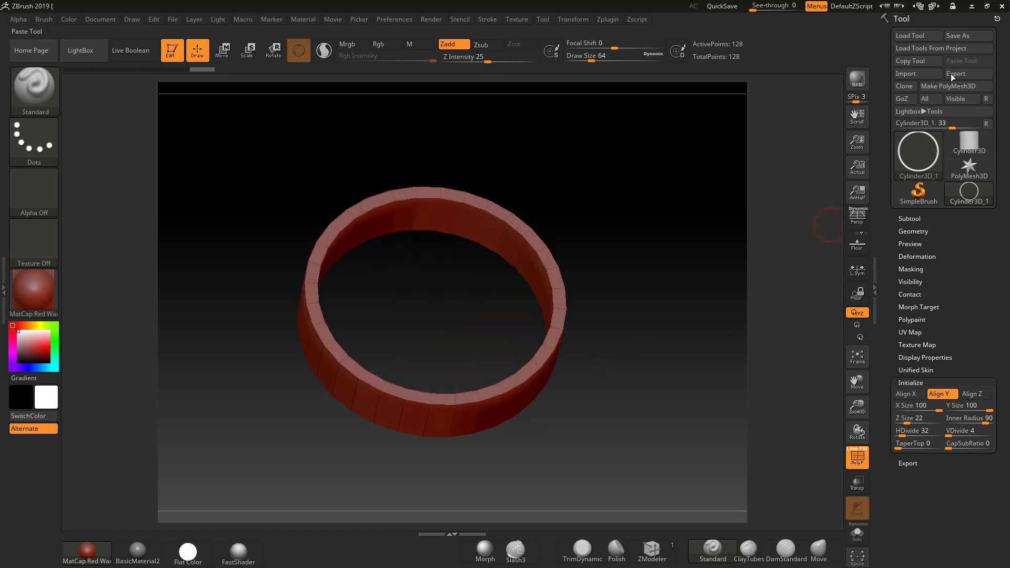
# Convert the ring primitive to a PolyMesh3D and display the floor grid
pyautogui.click(938, 86)
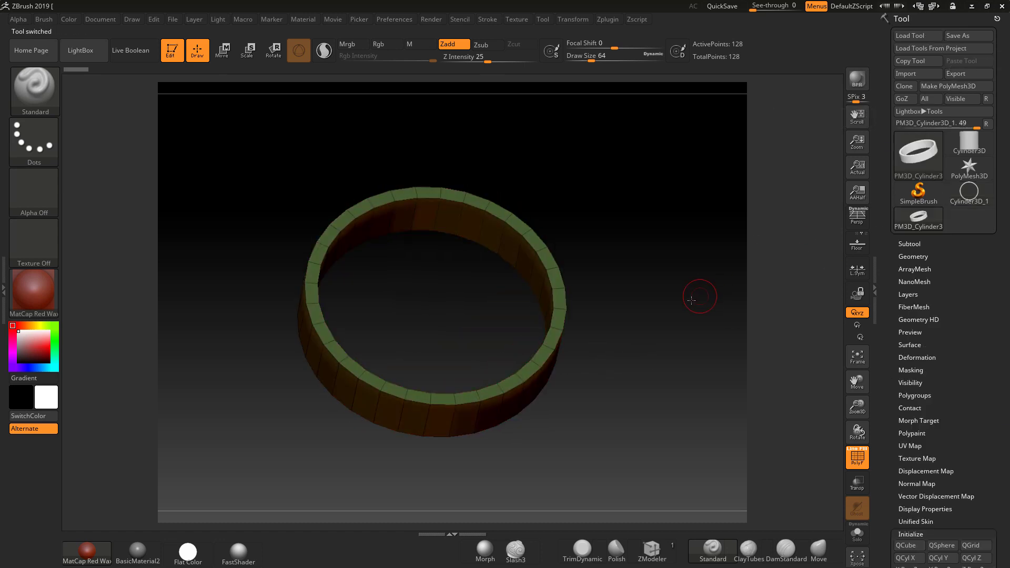
pyautogui.moveTo(698, 292); pyautogui.dragTo(743, 287)
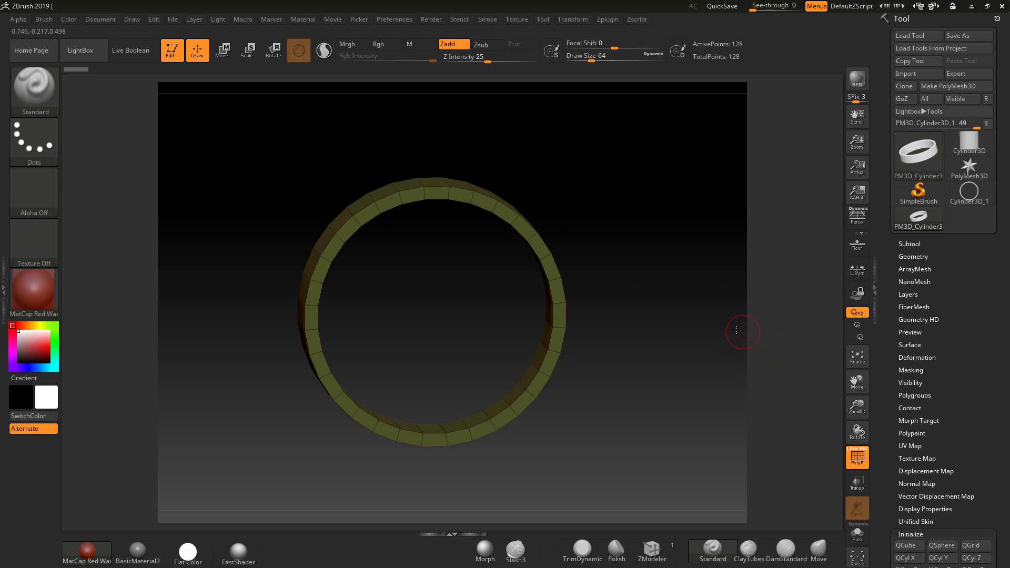
pyautogui.moveTo(734, 333); pyautogui.dragTo(791, 301)
pyautogui.click(857, 244)
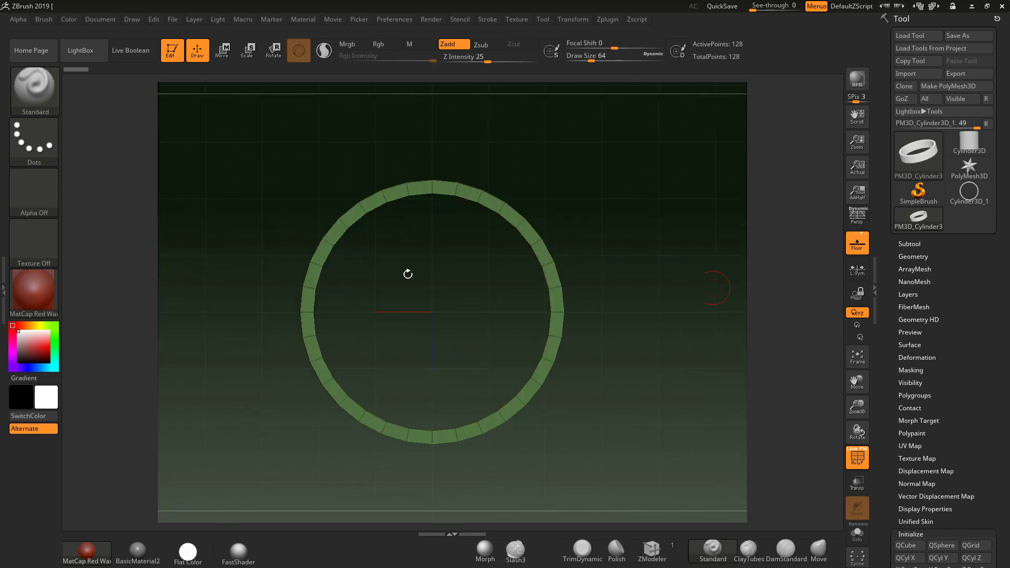
# Swap the Scale gizmo for the transpose line and measure the ring's outer diameter from edge to edge
pyautogui.click(249, 51)
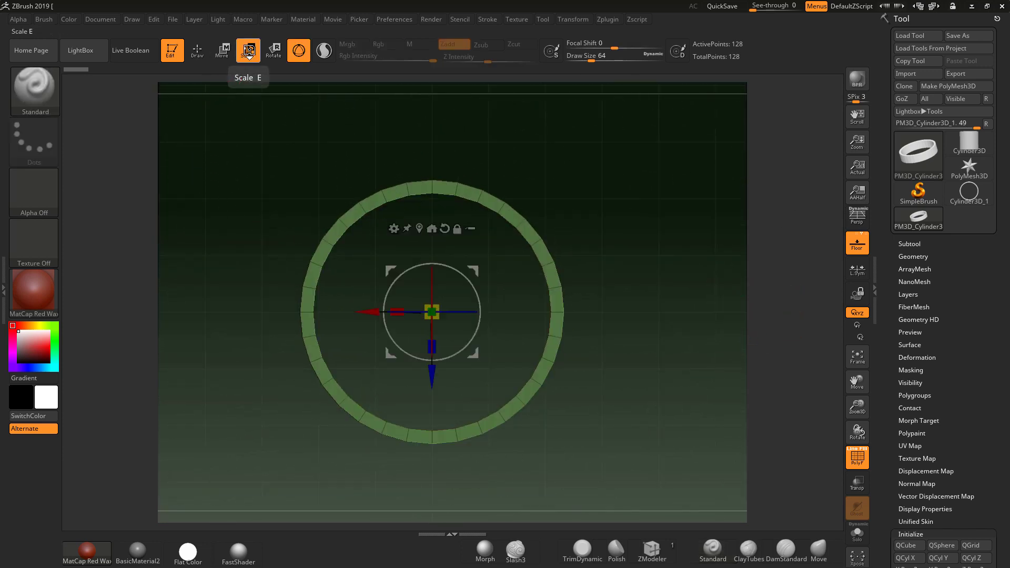
pyautogui.click(296, 57)
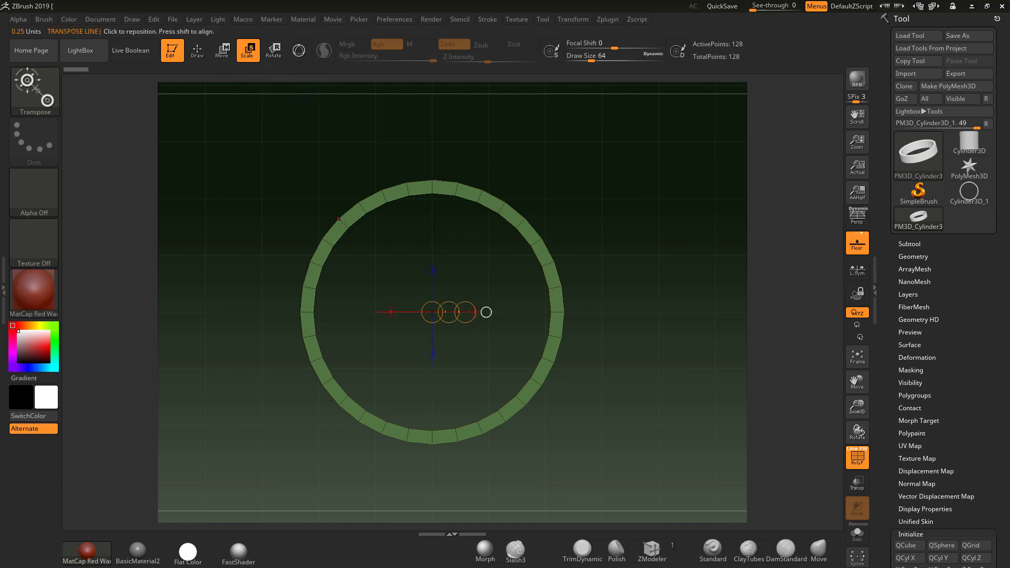
pyautogui.moveTo(303, 312); pyautogui.dragTo(564, 310)
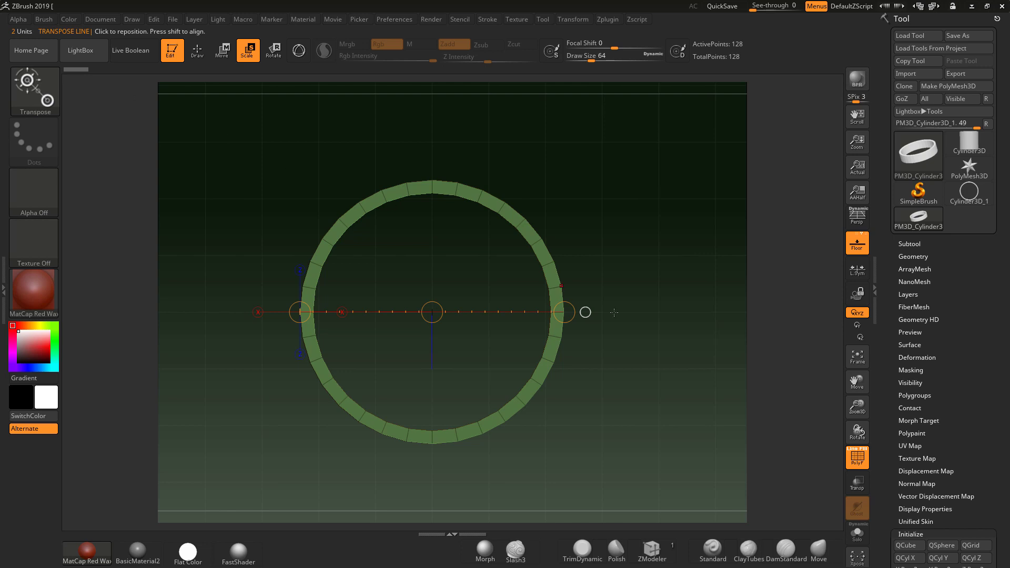
# Measure the ring band's height with the transpose line in the side view
pyautogui.moveTo(614, 313); pyautogui.dragTo(665, 225)
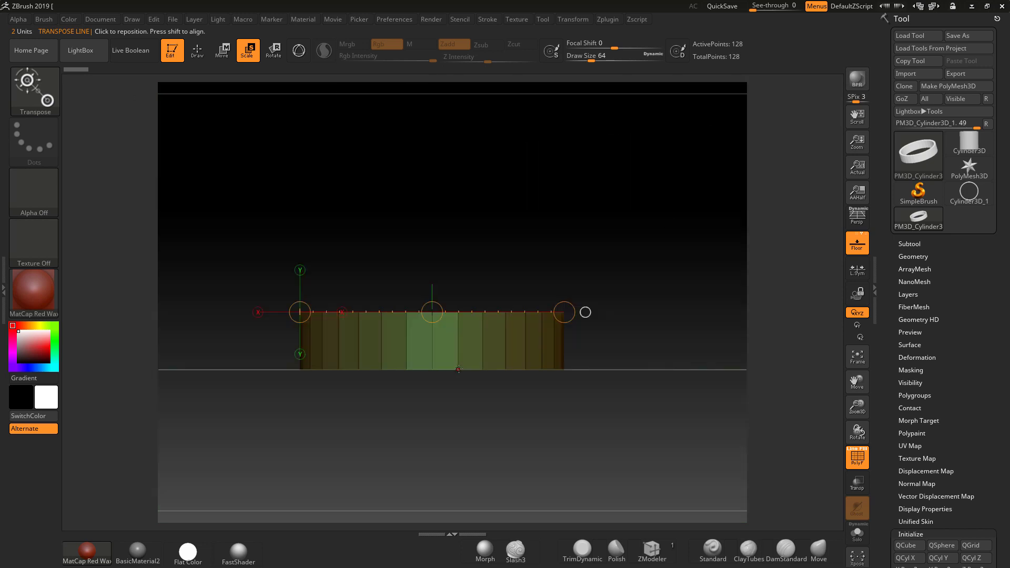
pyautogui.moveTo(458, 370); pyautogui.dragTo(458, 312)
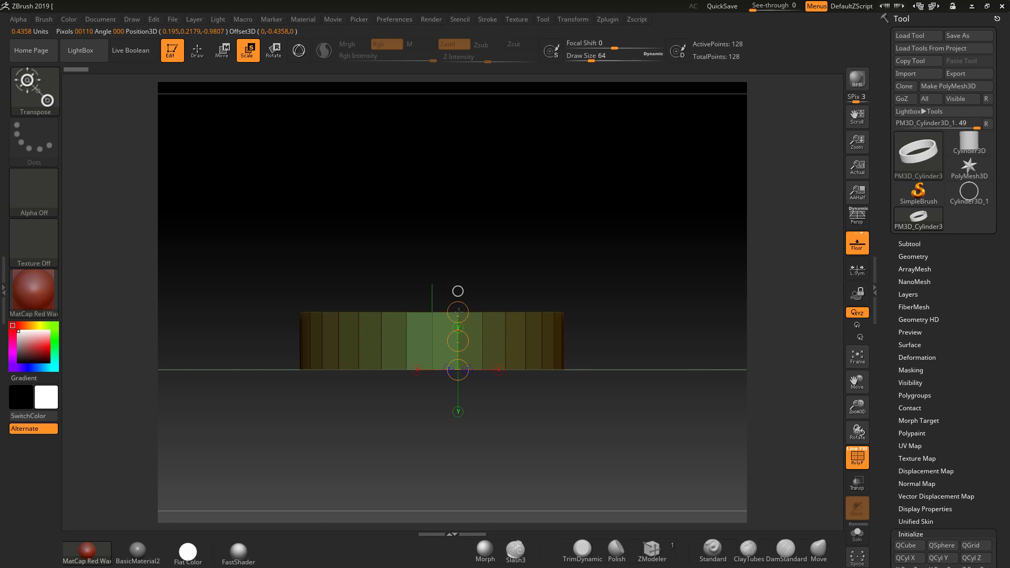
pyautogui.moveTo(602, 286); pyautogui.dragTo(261, 220)
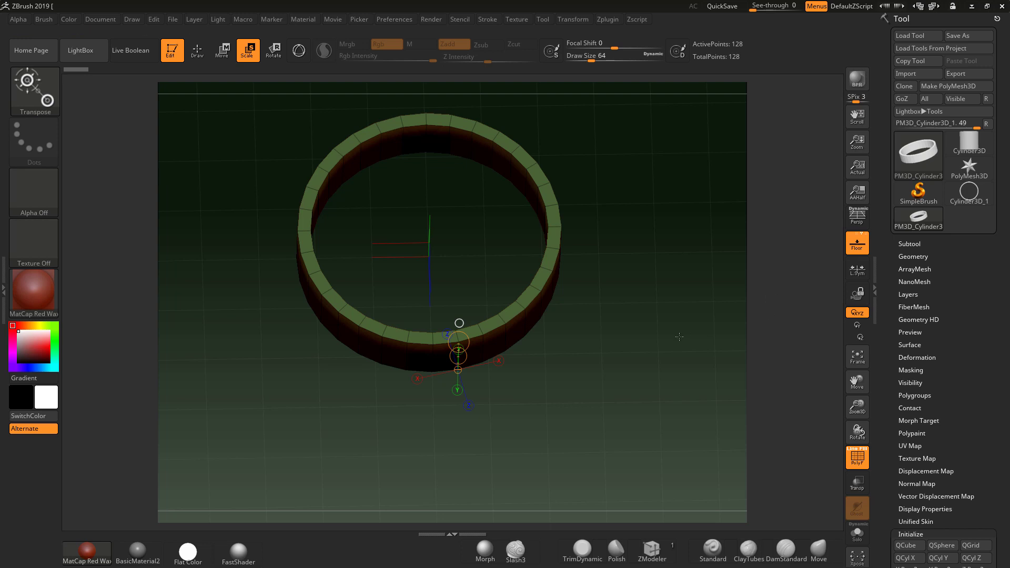
pyautogui.moveTo(664, 292); pyautogui.dragTo(661, 223)
pyautogui.moveTo(679, 257); pyautogui.dragTo(661, 308)
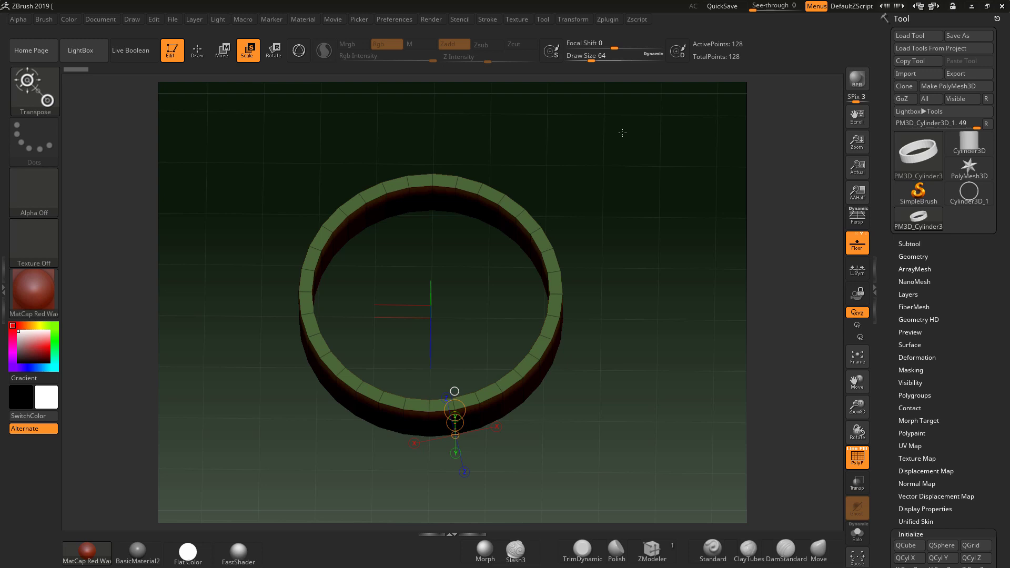
# Open the Scale Master plugin's options to examine its scaling, centering and unit settings
pyautogui.click(608, 20)
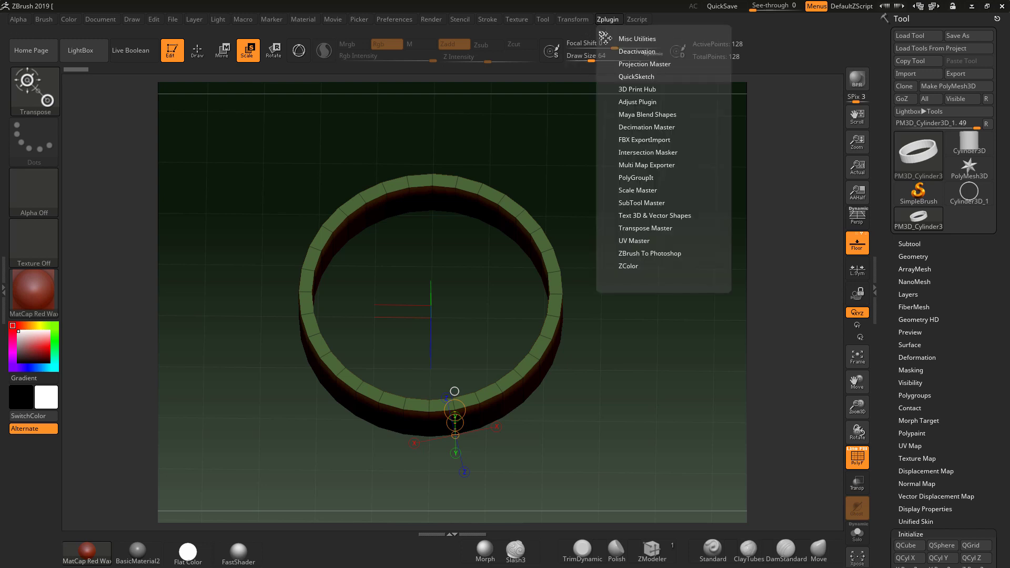
pyautogui.click(639, 192)
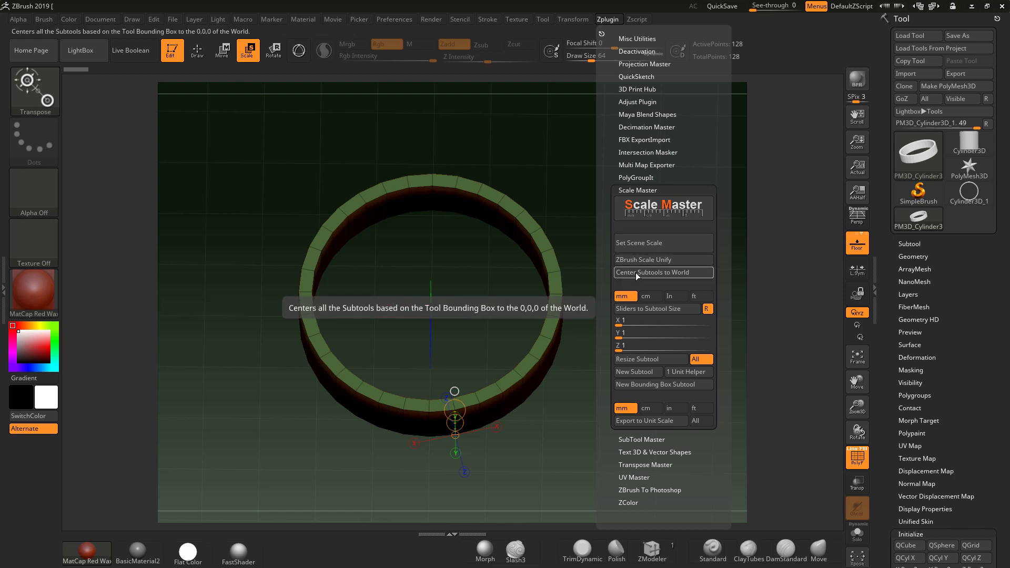
pyautogui.keyDown('alt'); pyautogui.moveTo(773, 305); pyautogui.dragTo(601, 217); pyautogui.keyUp('alt')
# Enable the Move gizmo on the ring, snap it to the mesh's home position and reset its orientation
pyautogui.click(221, 53)
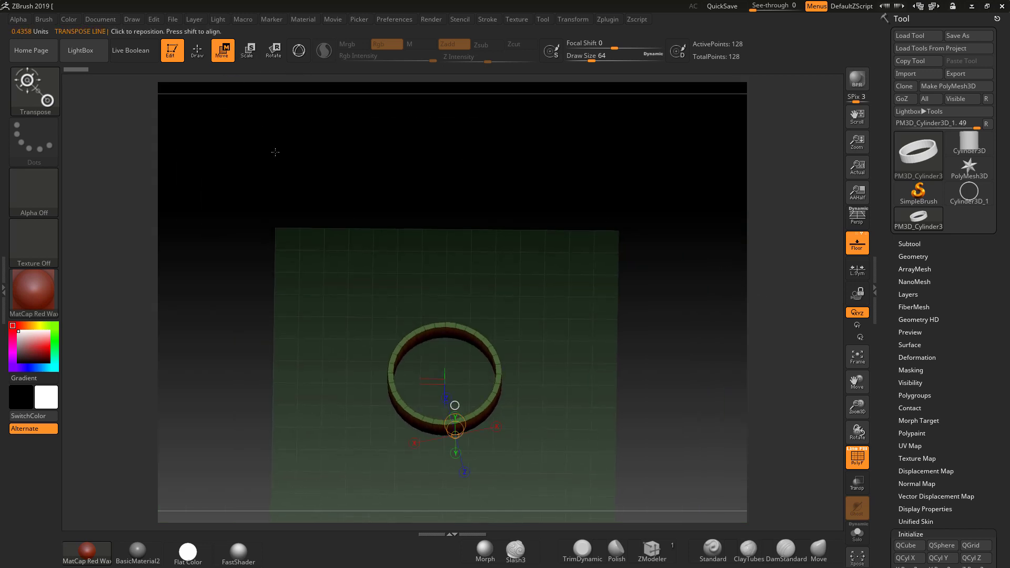
pyautogui.click(299, 50)
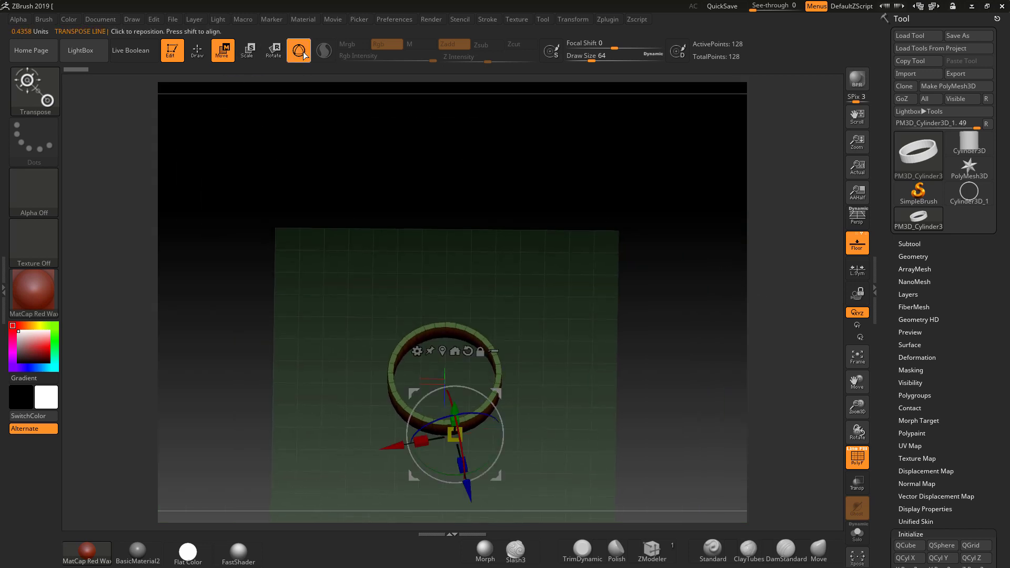
pyautogui.click(455, 351)
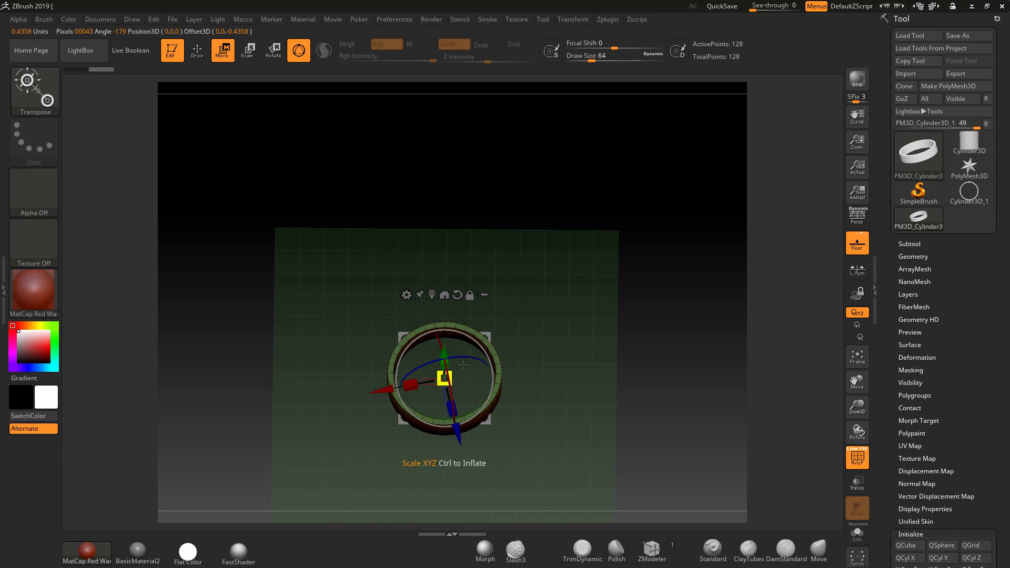
pyautogui.click(457, 295)
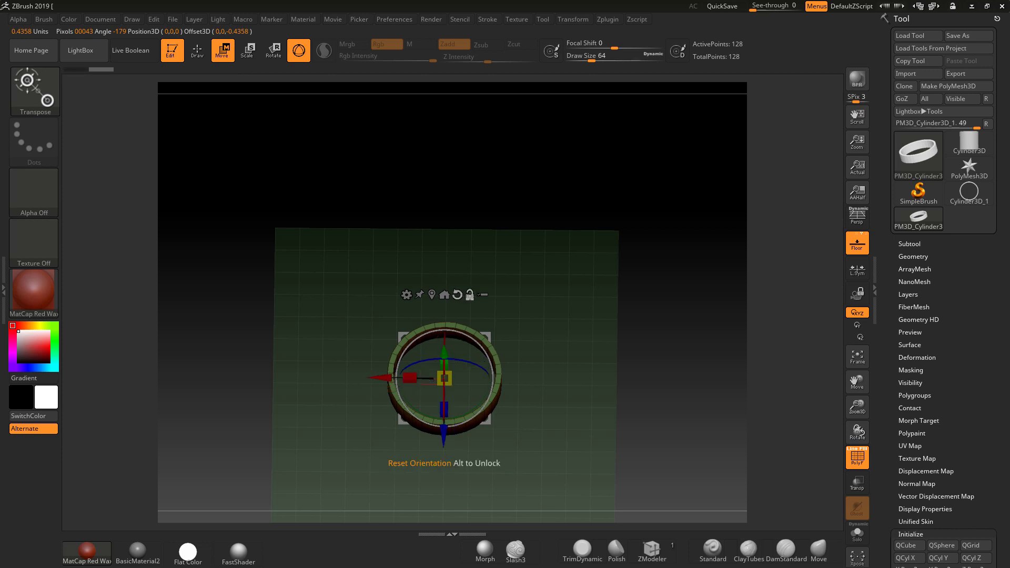
# Move the ring along X off the floor grid and recentre it with Scale Master's Center Subtools to World
pyautogui.moveTo(388, 377); pyautogui.dragTo(138, 377)
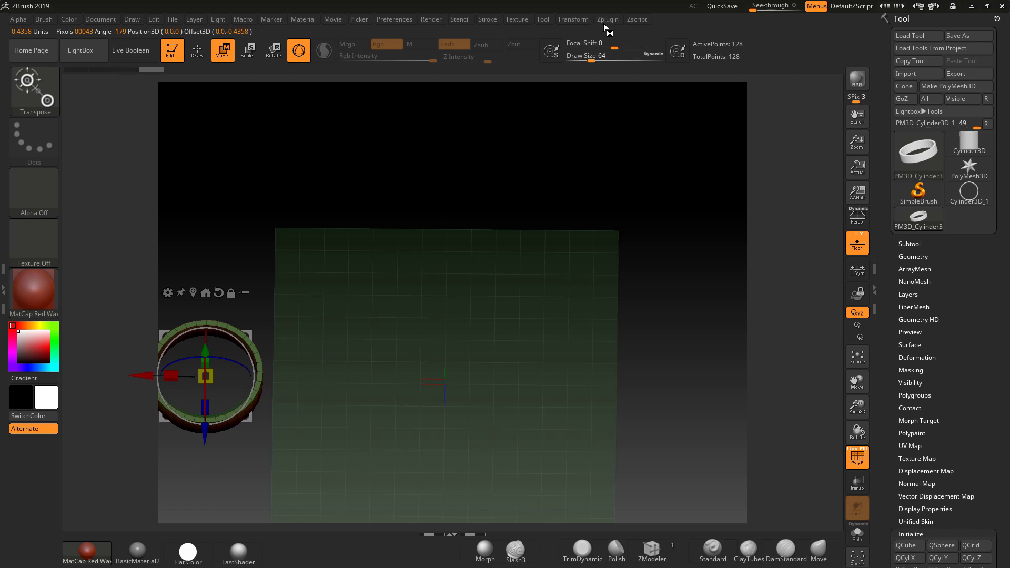
pyautogui.click(604, 21)
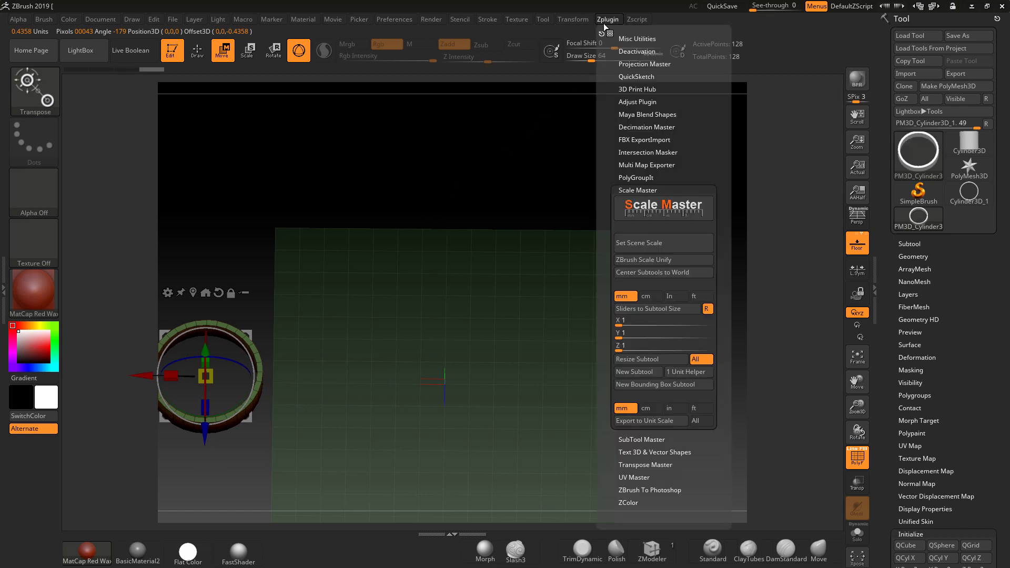
pyautogui.click(659, 272)
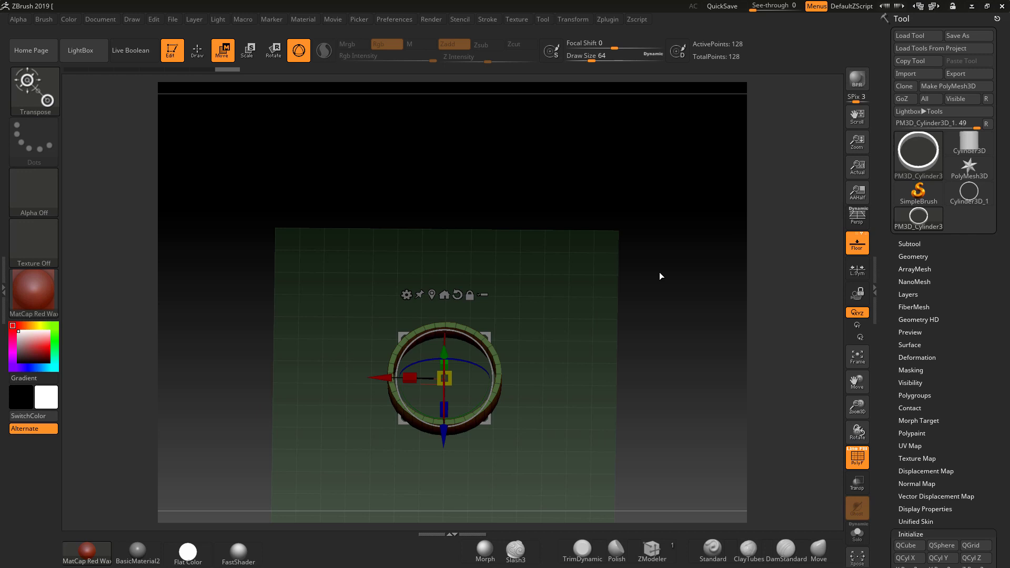
# Duplicate the ring subtool and move the copy along Z and X, clear of the original
pyautogui.click(910, 243)
pyautogui.click(918, 528)
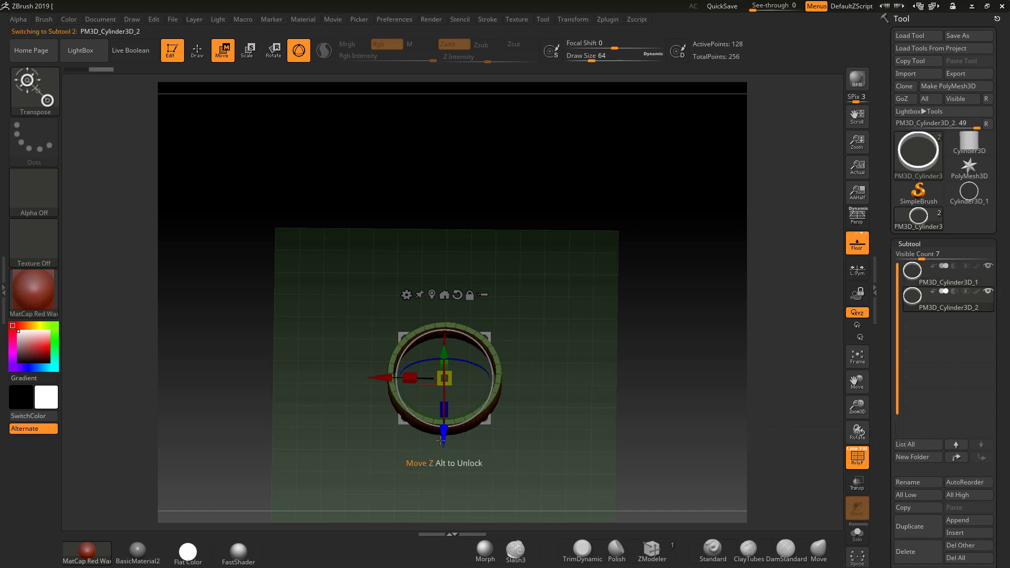
pyautogui.moveTo(453, 401); pyautogui.dragTo(456, 384)
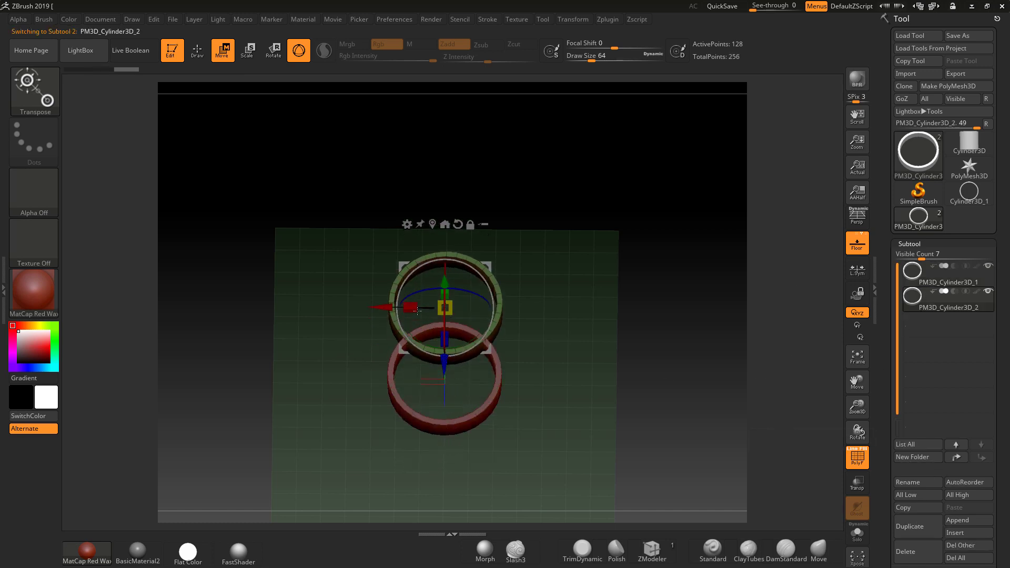
pyautogui.moveTo(375, 307); pyautogui.dragTo(148, 306)
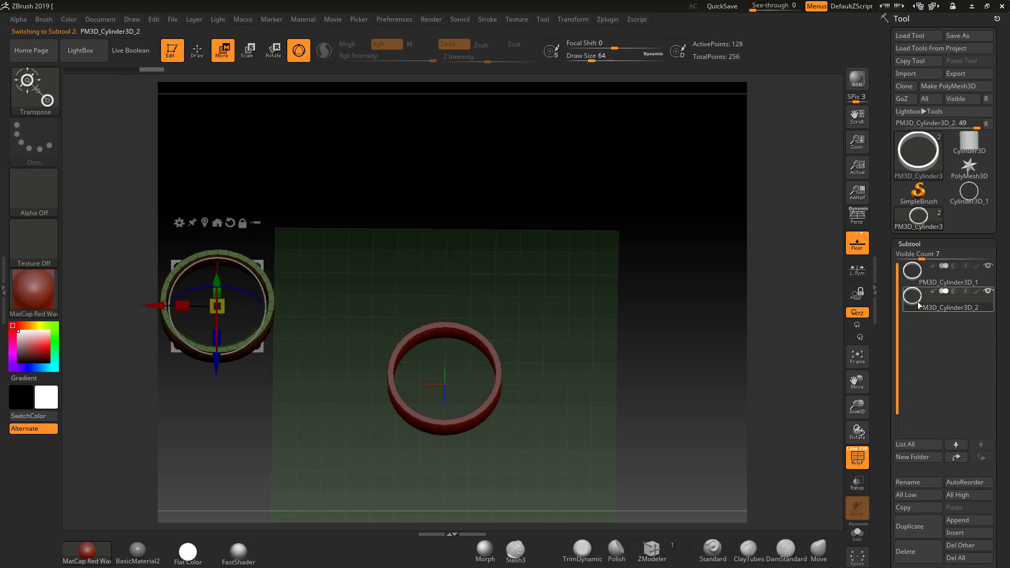
# Move the original ring along X beside its copy and recentre both rings together with Scale Master's Center Subtools to World
pyautogui.click(931, 279)
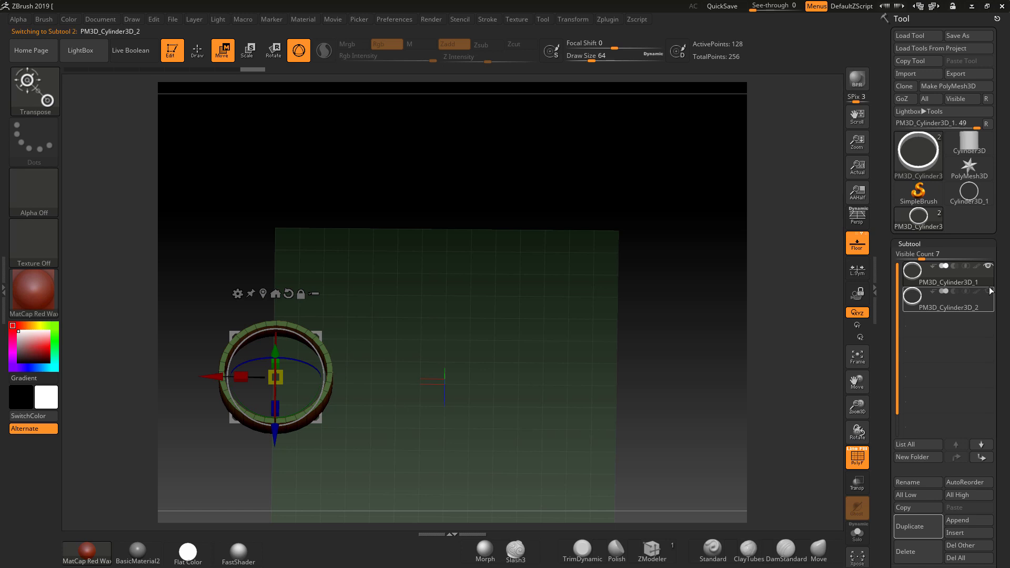
pyautogui.click(942, 299)
pyautogui.click(607, 19)
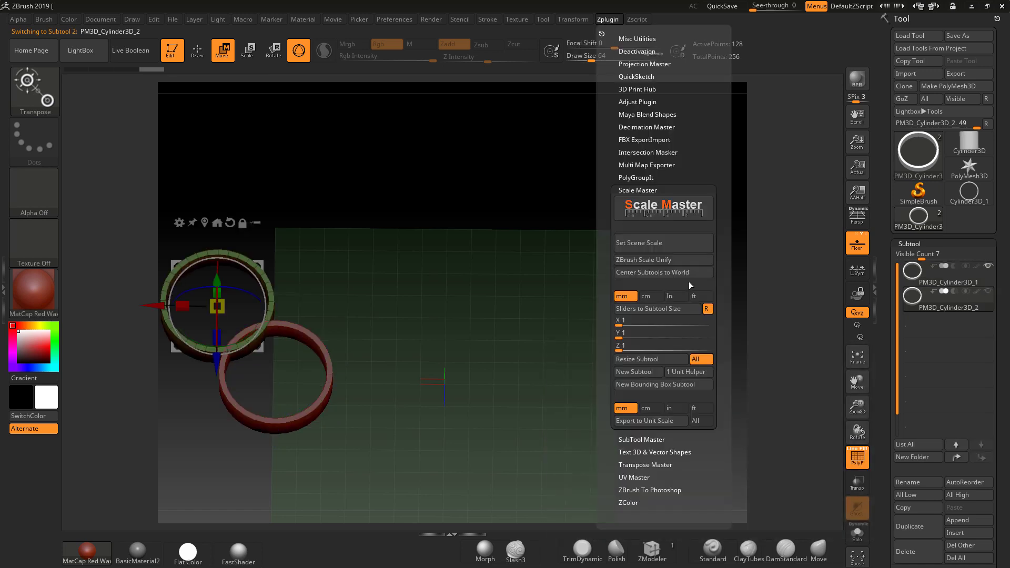
pyautogui.click(665, 273)
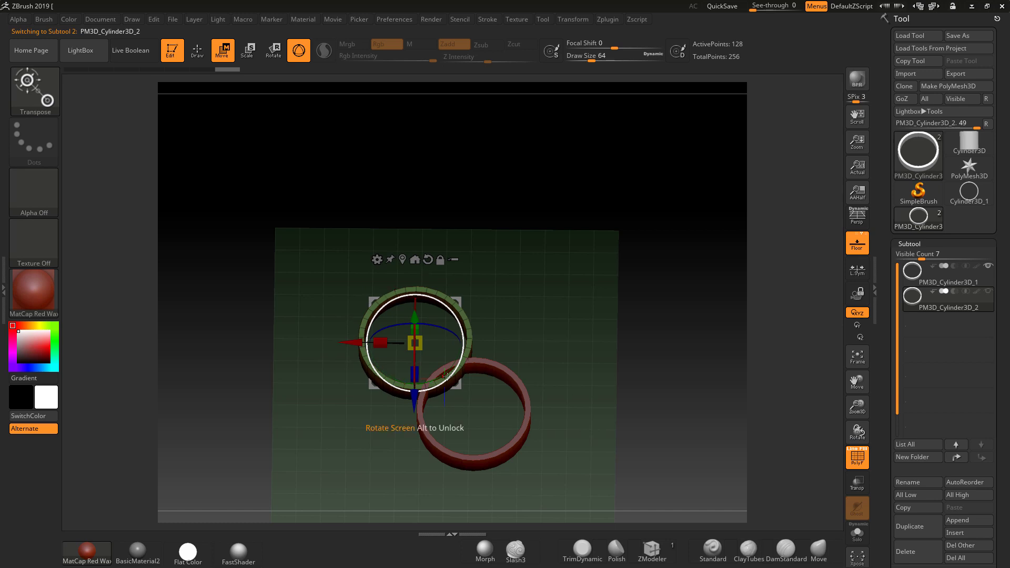
# Delete the duplicated ring subtool and recentre the remaining ring with Scale Master's Center Subtools to World
pyautogui.click(917, 555)
pyautogui.click(830, 556)
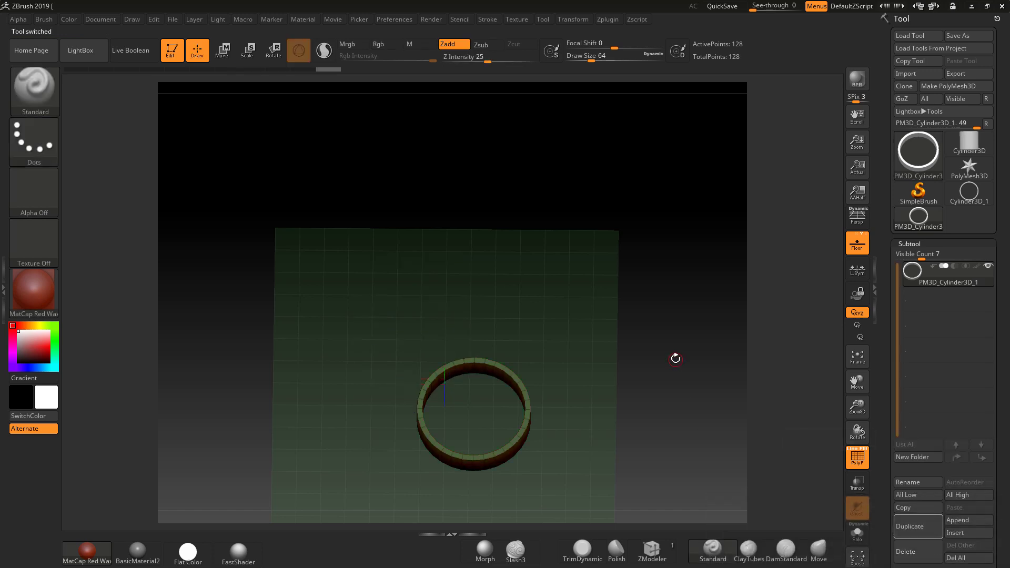
pyautogui.click(607, 20)
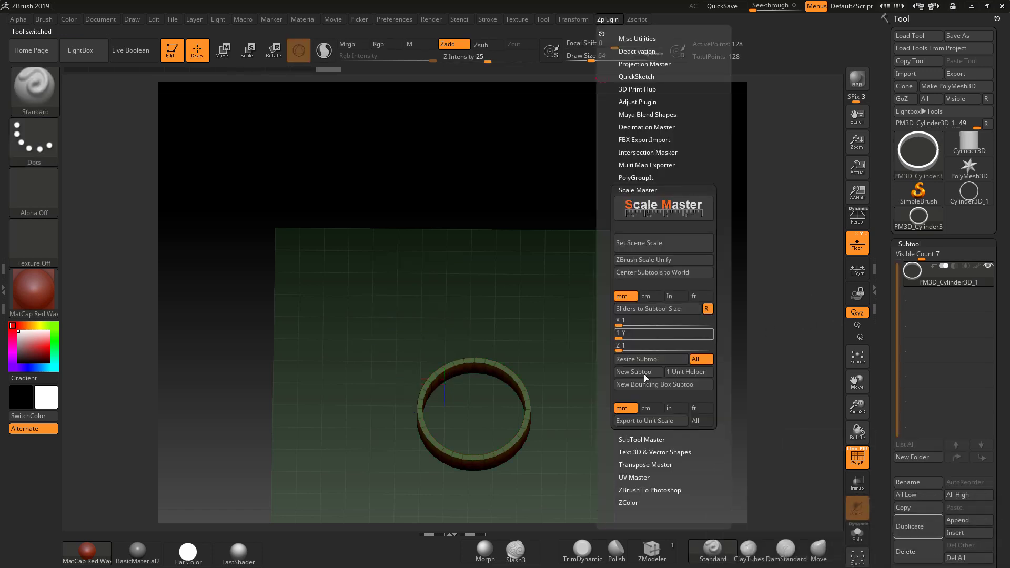
pyautogui.click(653, 272)
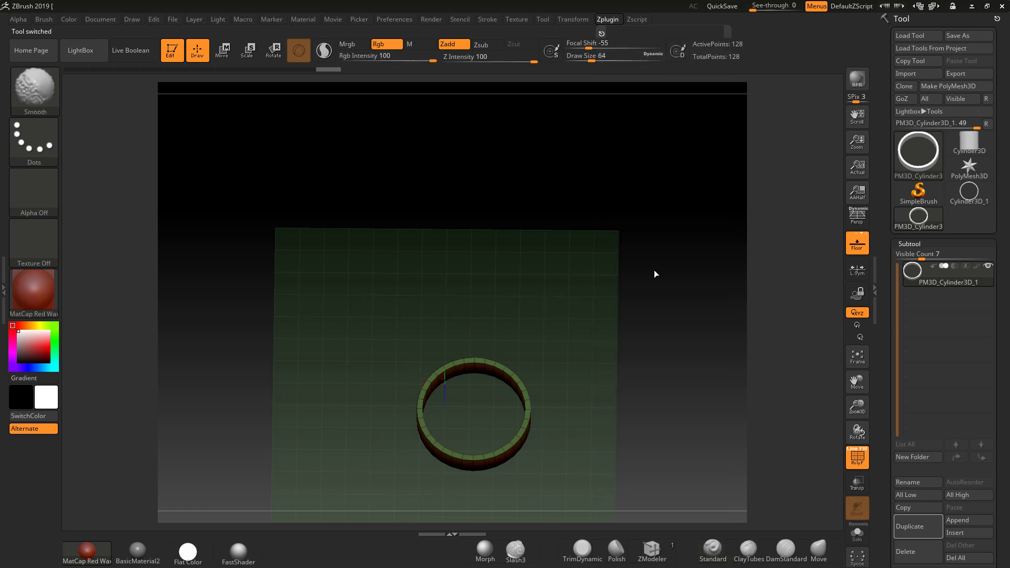
pyautogui.moveTo(652, 384)
pyautogui.mouseDown()
pyautogui.moveTo(656, 401)
pyautogui.moveTo(655, 379)
pyautogui.mouseUp()
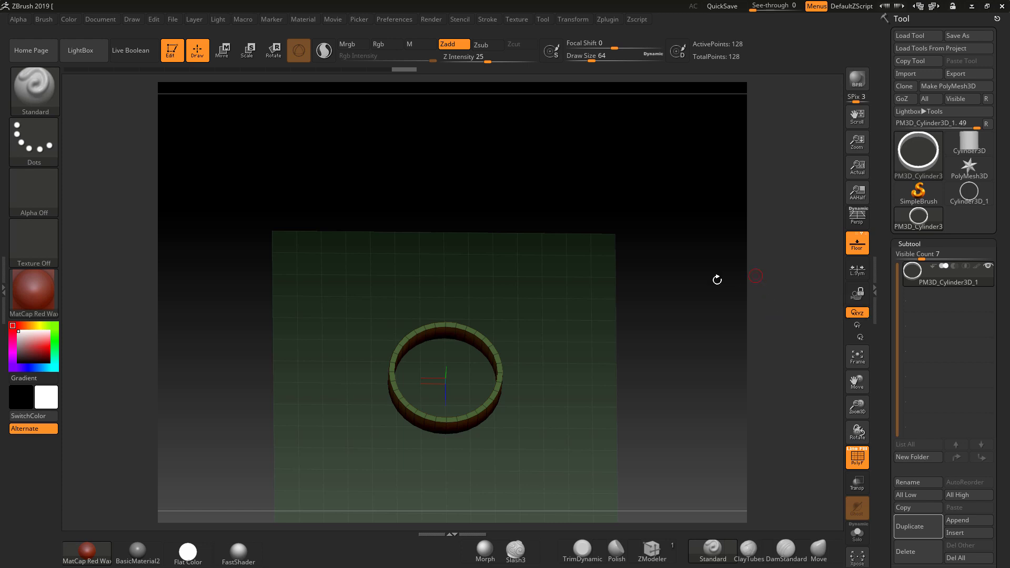
# Set the scene scale in Scale Master using the 2.00 x 0.44 x 2.00 mm option for the ring
pyautogui.click(613, 19)
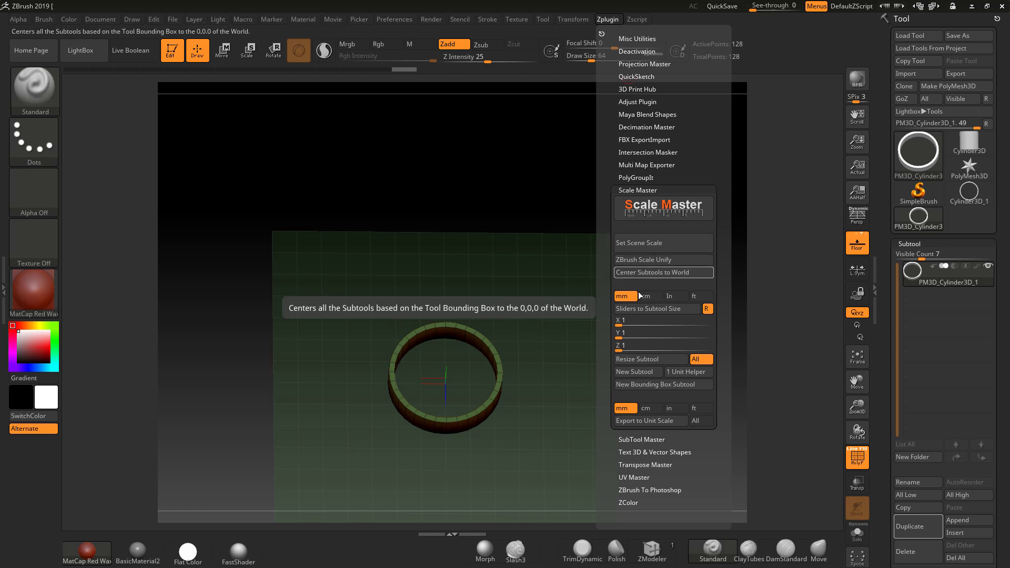
pyautogui.click(643, 243)
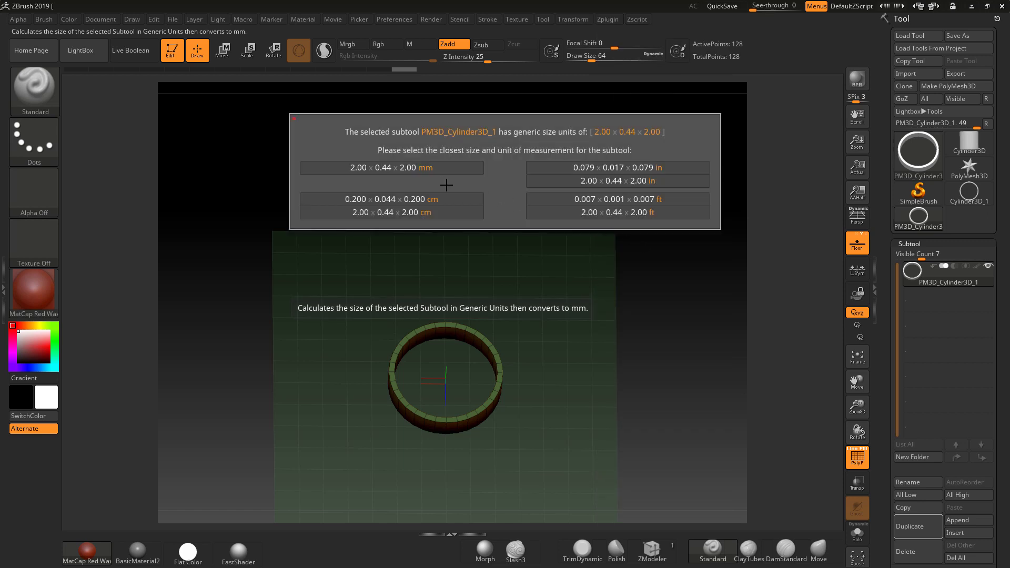
pyautogui.click(381, 168)
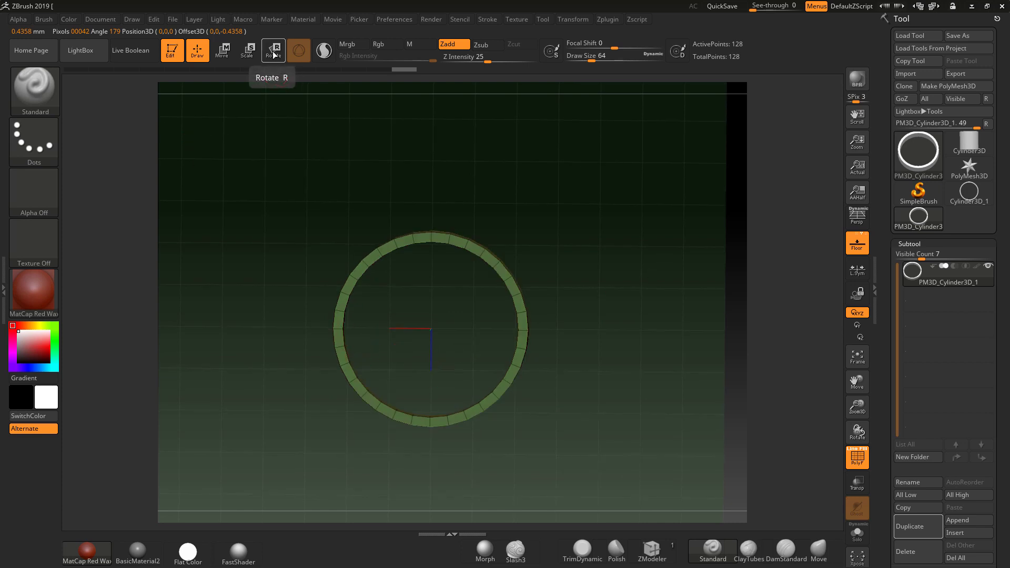
# Swap the Move gizmo for the transpose line and measure the ring's outer diameter and its band height
pyautogui.click(221, 50)
pyautogui.click(299, 51)
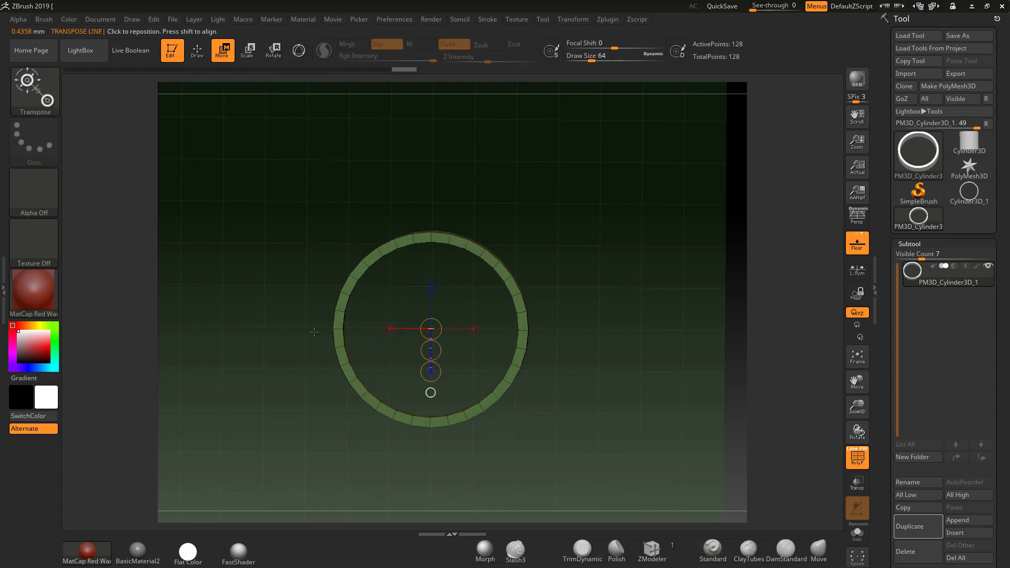
pyautogui.moveTo(332, 328); pyautogui.dragTo(530, 330)
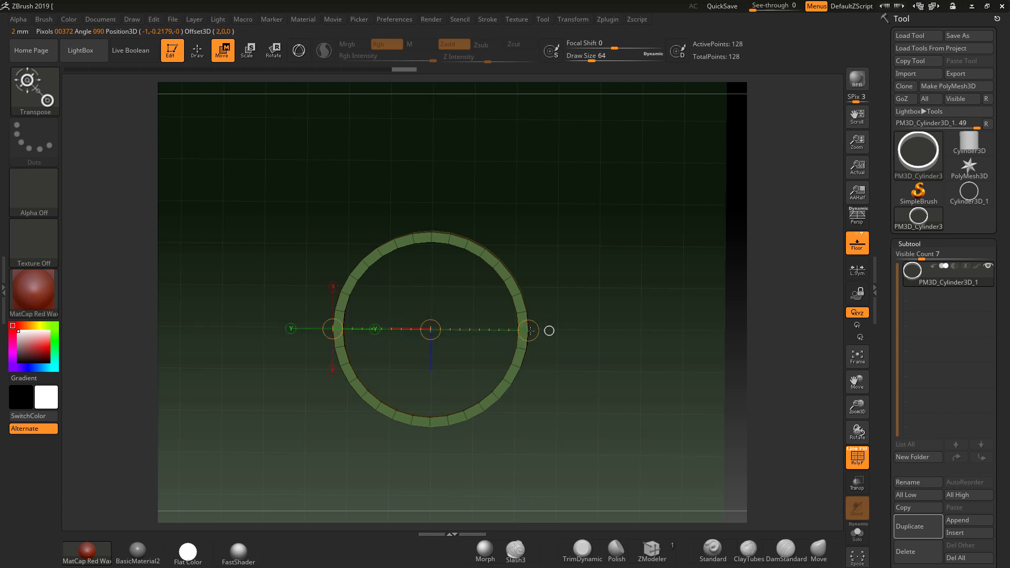
pyautogui.moveTo(431, 231)
pyautogui.mouseDown()
pyautogui.moveTo(451, 363)
pyautogui.moveTo(426, 427)
pyautogui.moveTo(586, 319)
pyautogui.mouseUp()
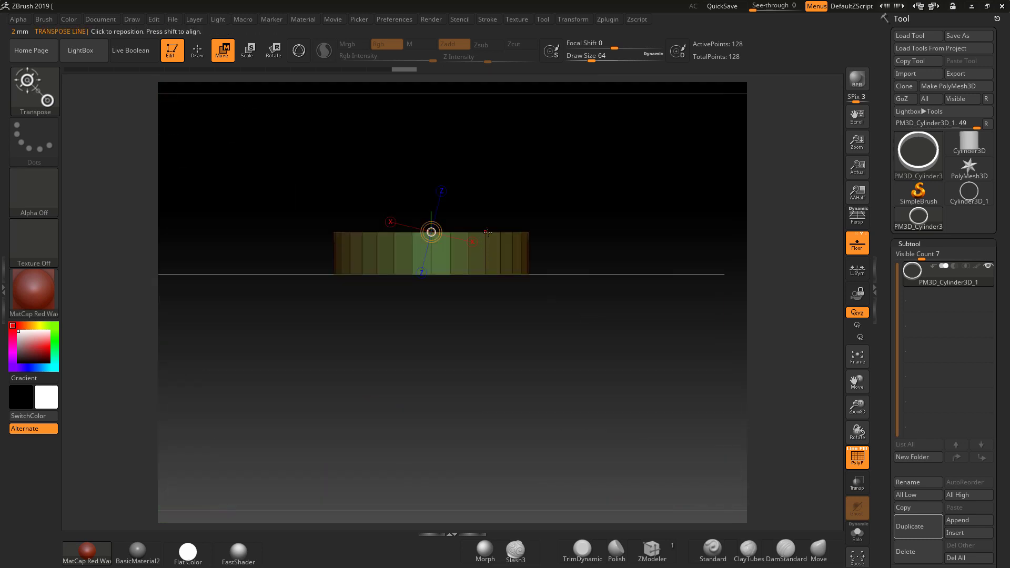
pyautogui.moveTo(488, 232); pyautogui.dragTo(486, 274)
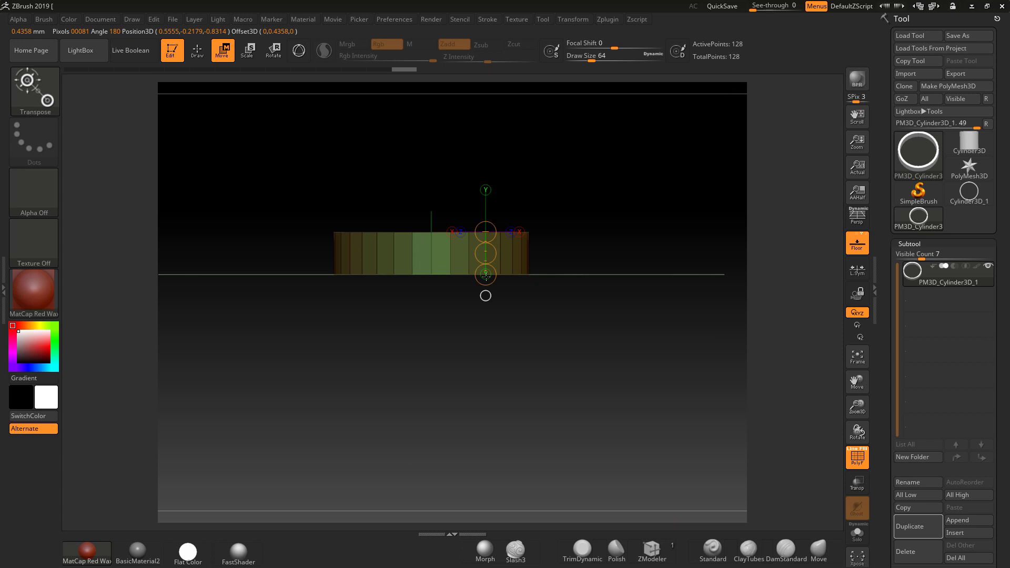
# Return to Draw mode, hide the floor grid and view the ring at an angle
pyautogui.click(196, 53)
pyautogui.moveTo(636, 205)
pyautogui.mouseDown()
pyautogui.moveTo(641, 309)
pyautogui.moveTo(644, 258)
pyautogui.moveTo(630, 384)
pyautogui.moveTo(626, 376)
pyautogui.mouseUp()
pyautogui.click(858, 248)
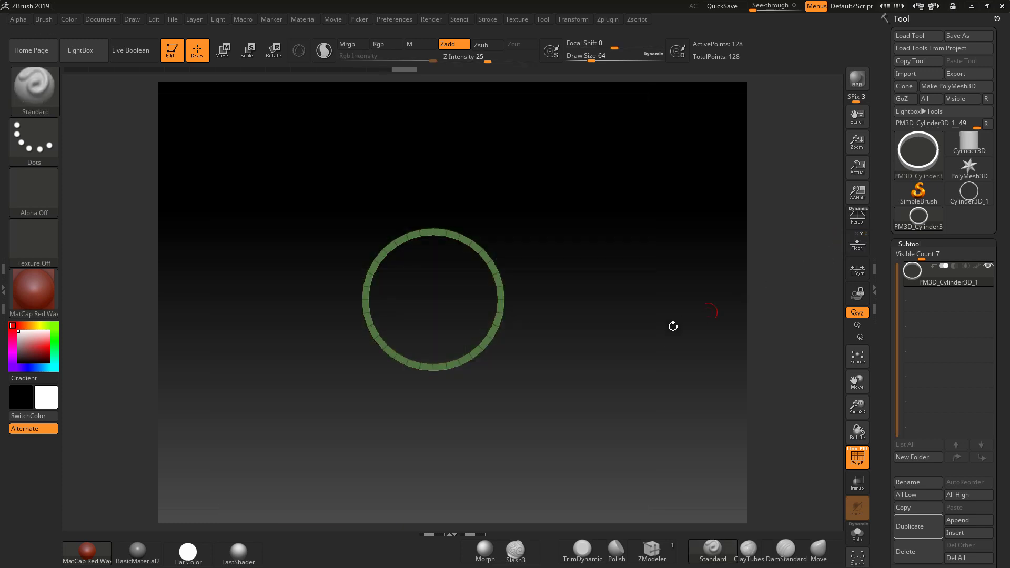
pyautogui.moveTo(671, 324); pyautogui.dragTo(618, 275)
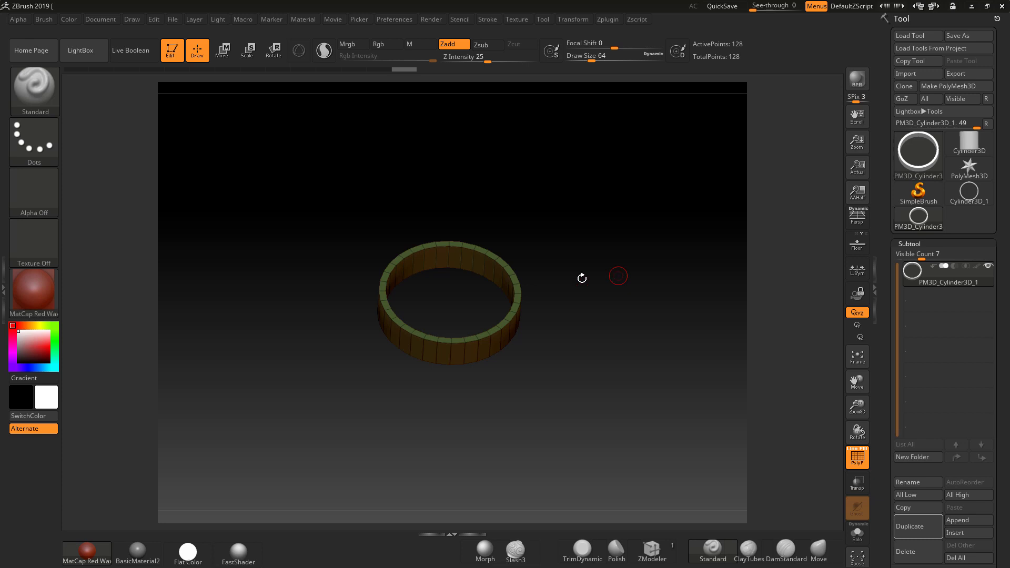
pyautogui.click(612, 20)
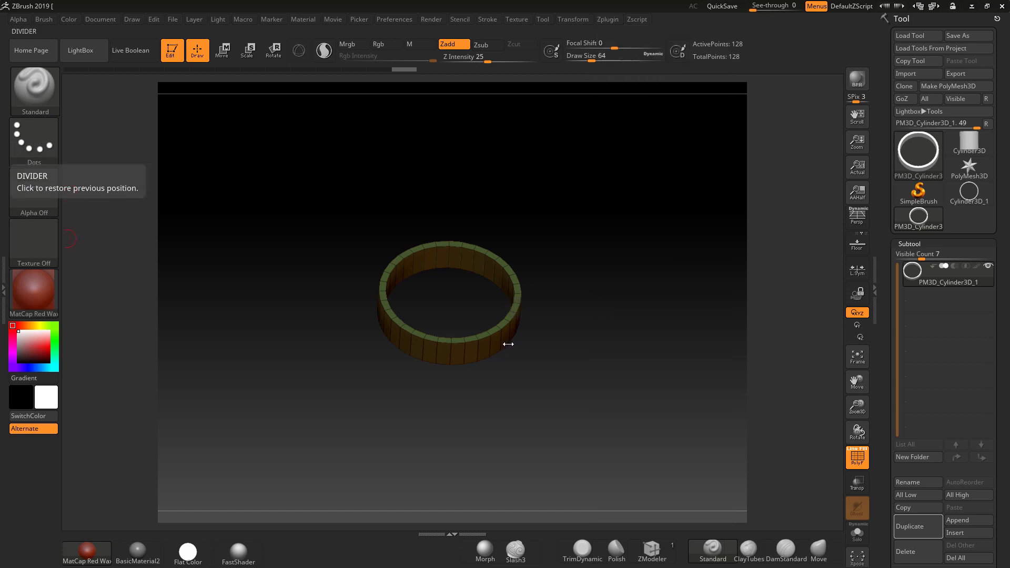
pyautogui.moveTo(745, 309); pyautogui.dragTo(584, 327)
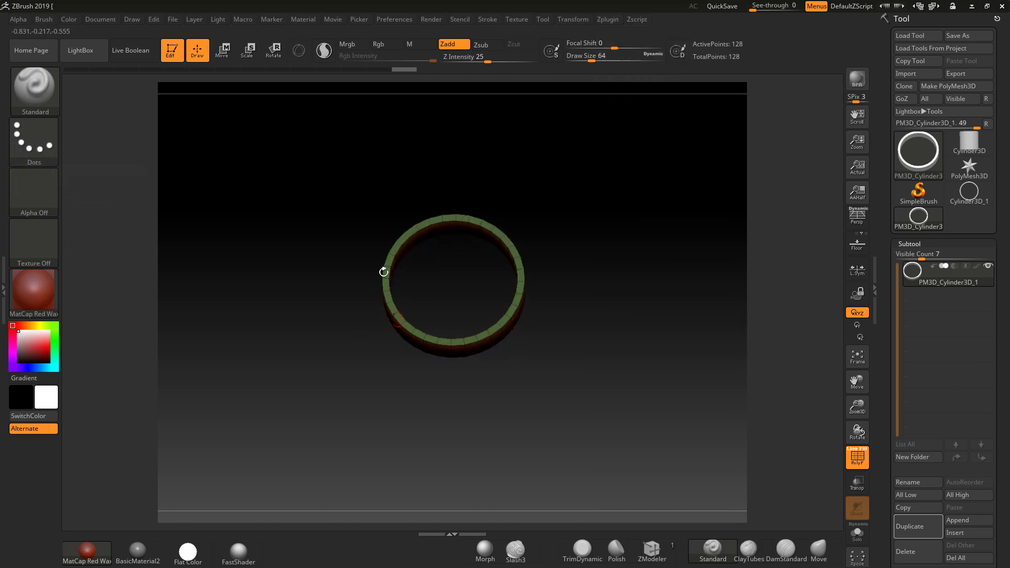
# Set Scale Master's X and Z size values for the ring to 16 mm, keeping its proportions
pyautogui.click(606, 19)
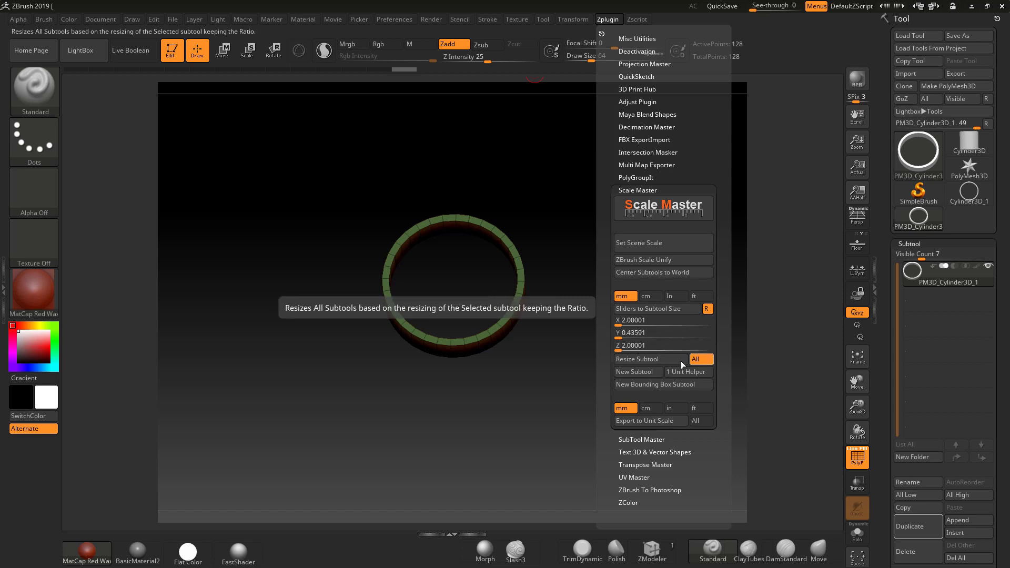
pyautogui.click(649, 322)
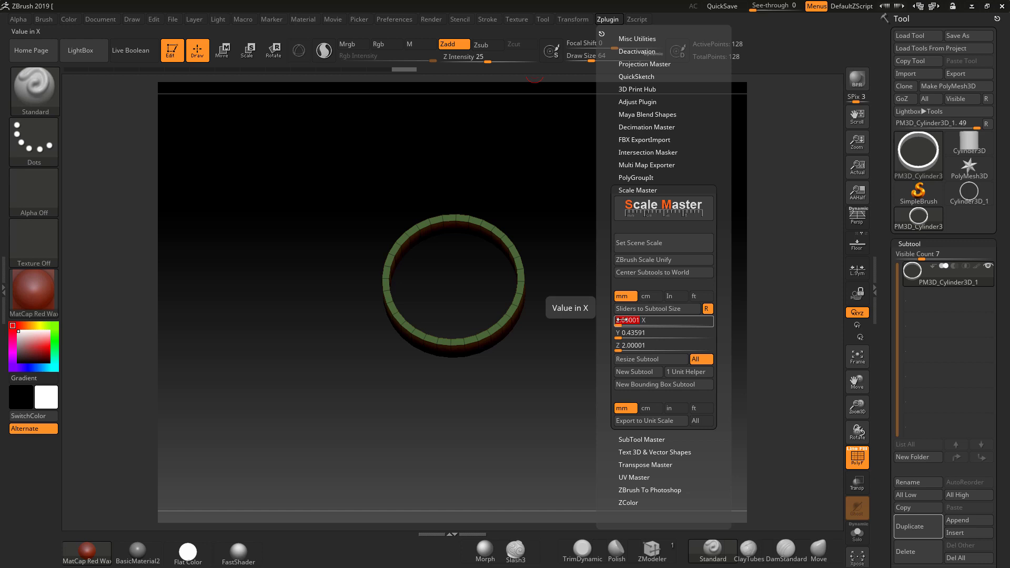
pyautogui.write('16')
pyautogui.press('Return')
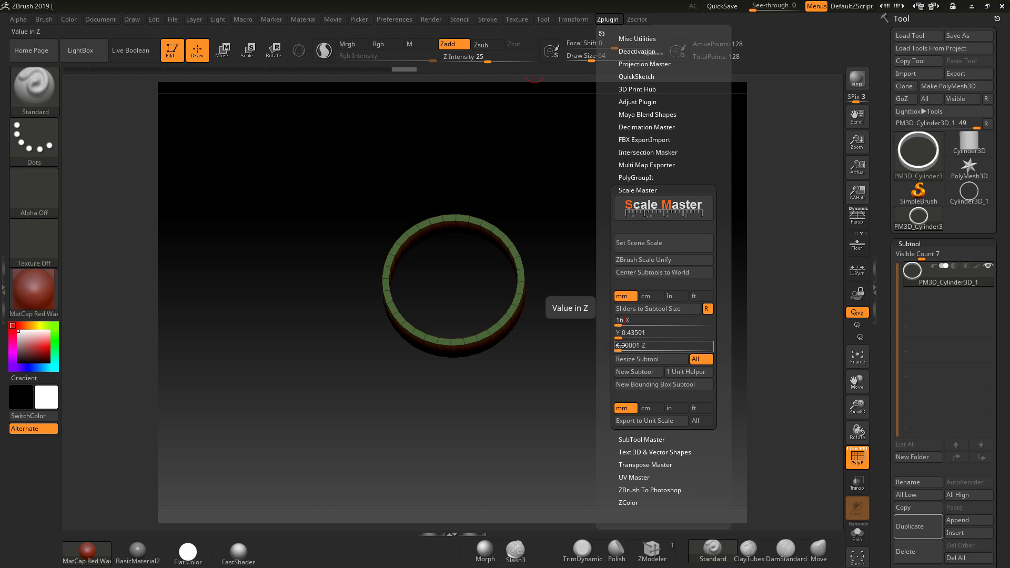
pyautogui.click(629, 344)
pyautogui.write('16')
pyautogui.press('Return')
pyautogui.click(631, 333)
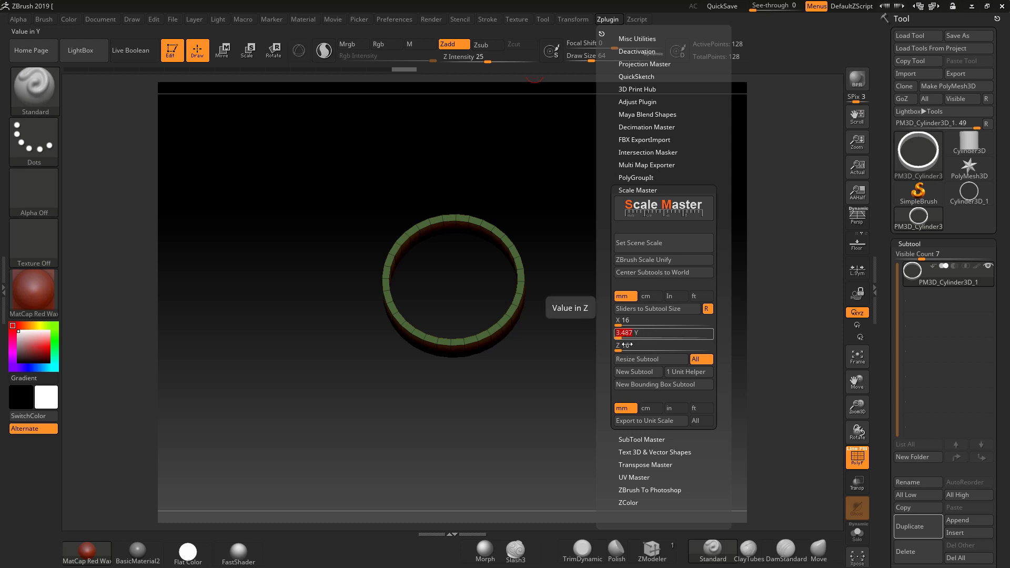
pyautogui.press('Return')
# Try a different Z size value for the ring in Scale Master
pyautogui.click(638, 346)
pyautogui.write('2')
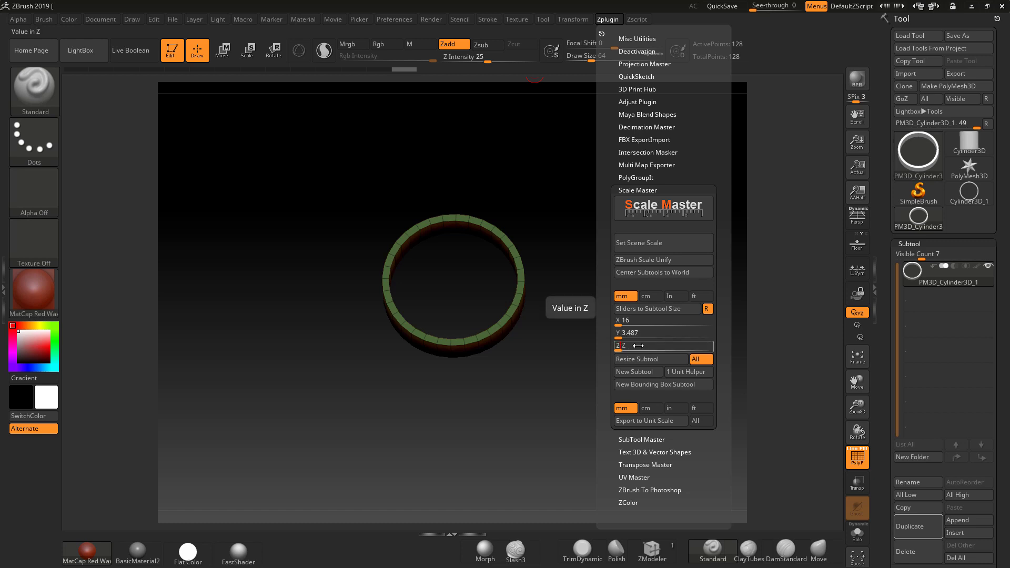
pyautogui.write('2')
pyautogui.press('Return')
# Set the Z size value back to 16 mm and apply Resize Subtool to the ring
pyautogui.click(630, 333)
pyautogui.write('16')
pyautogui.press('Return')
pyautogui.click(620, 337)
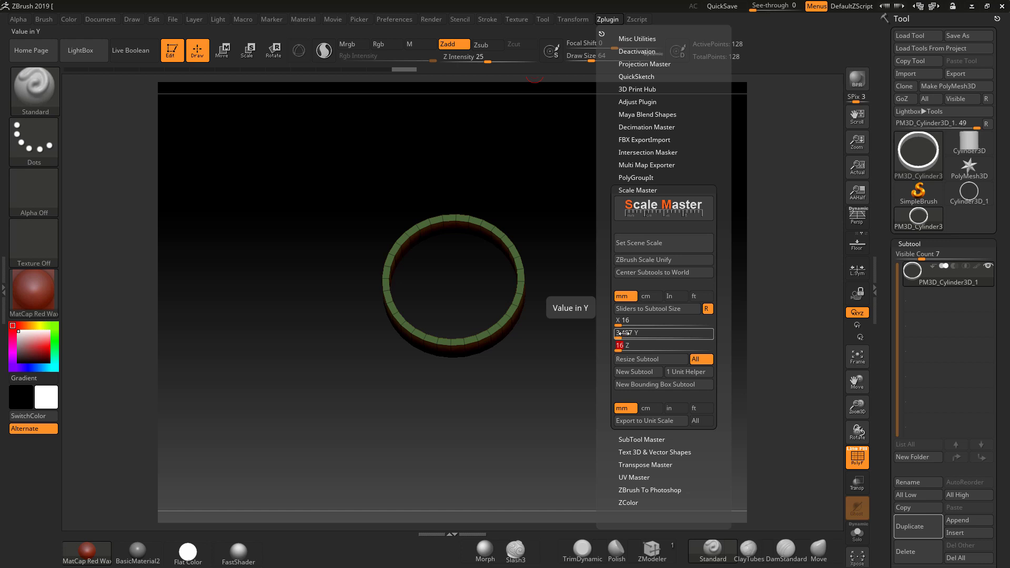
pyautogui.click(642, 359)
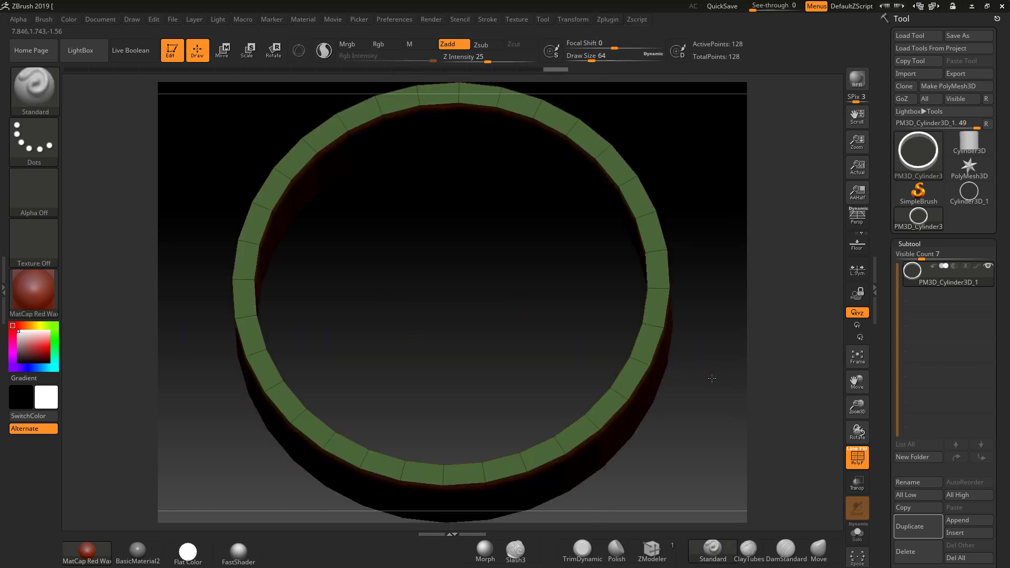
# Show the floor grid and measure the resized ring's outer diameter and band height with the transpose line
pyautogui.press('f')
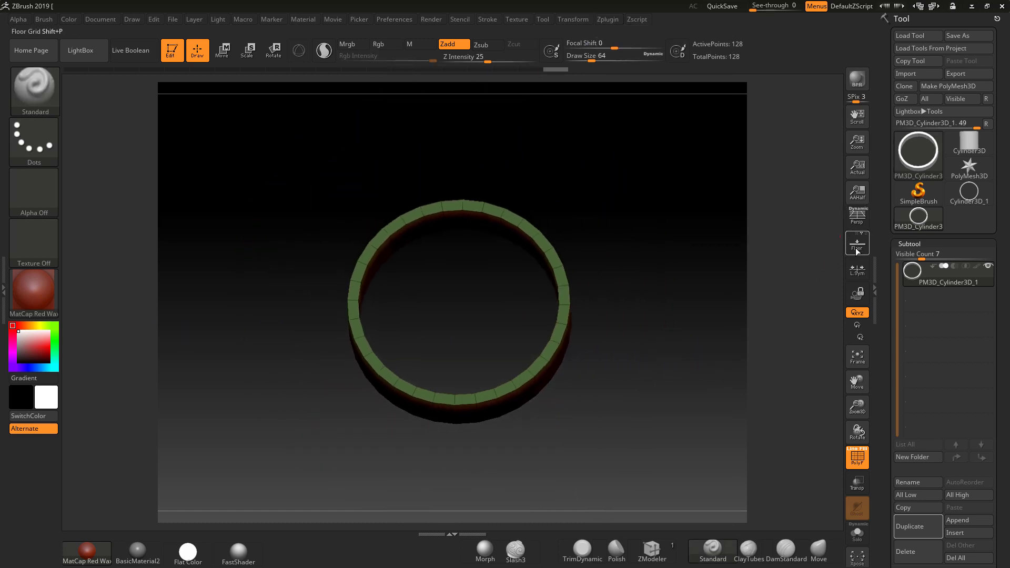
pyautogui.click(856, 245)
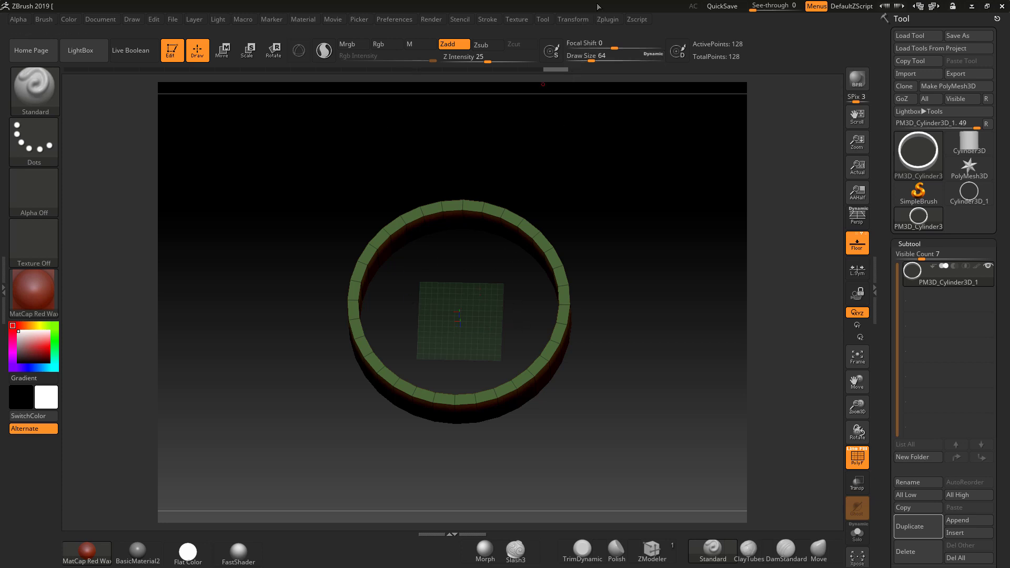
pyautogui.click(609, 20)
pyautogui.click(274, 50)
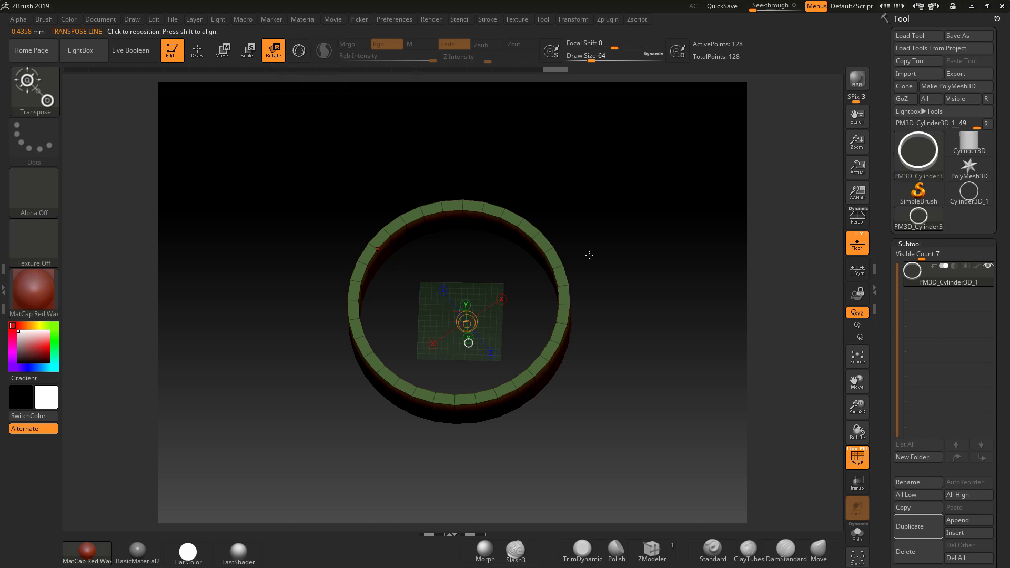
pyautogui.keyDown('shift'); pyautogui.moveTo(626, 253); pyautogui.dragTo(653, 266); pyautogui.keyUp('shift')
pyautogui.moveTo(349, 310); pyautogui.dragTo(570, 310)
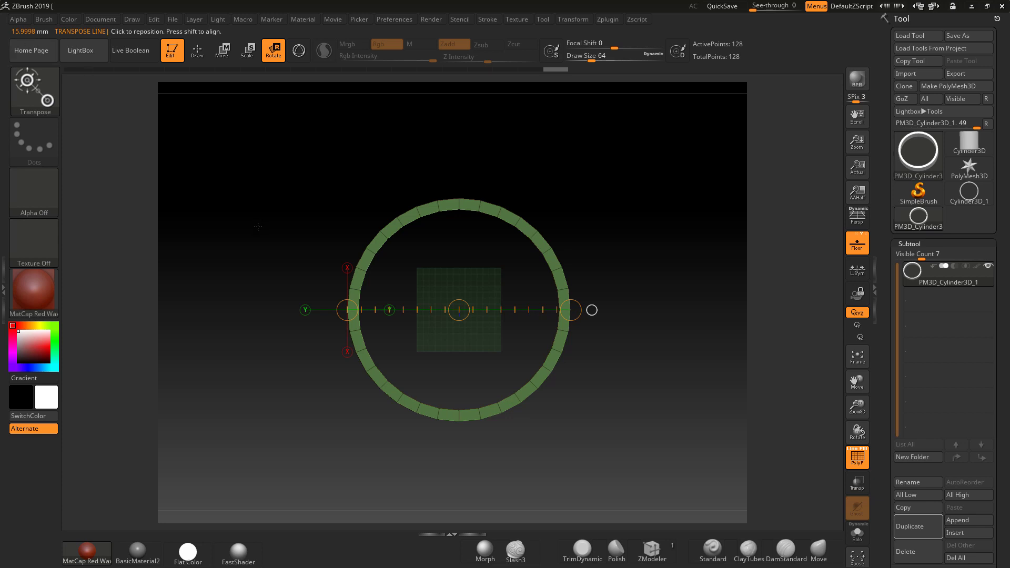
pyautogui.keyDown('shift'); pyautogui.moveTo(678, 374); pyautogui.dragTo(674, 275); pyautogui.keyUp('shift')
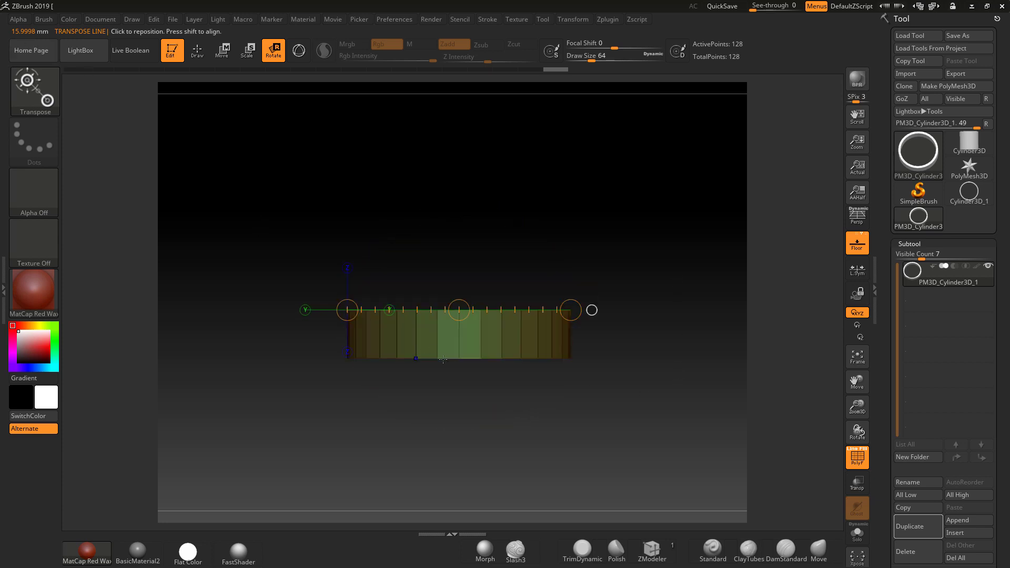
pyautogui.moveTo(478, 358); pyautogui.dragTo(481, 312)
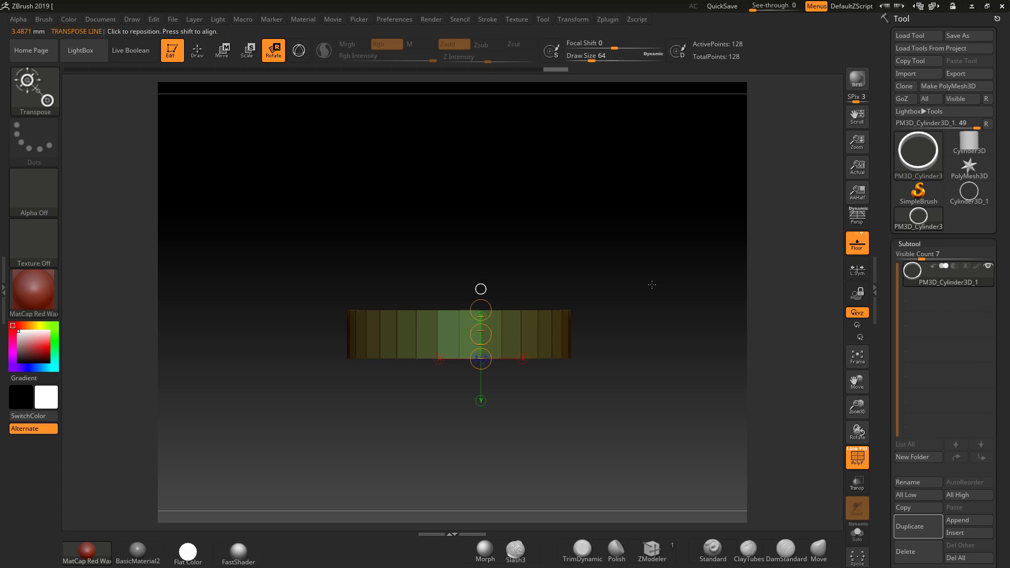
pyautogui.keyDown('shift'); pyautogui.moveTo(652, 284); pyautogui.dragTo(647, 368); pyautogui.keyUp('shift')
# Unify the resized ring to ZBrush's working size with Scale Master's ZBrush Scale Unify, keeping its existing millimetre scale
pyautogui.click(604, 17)
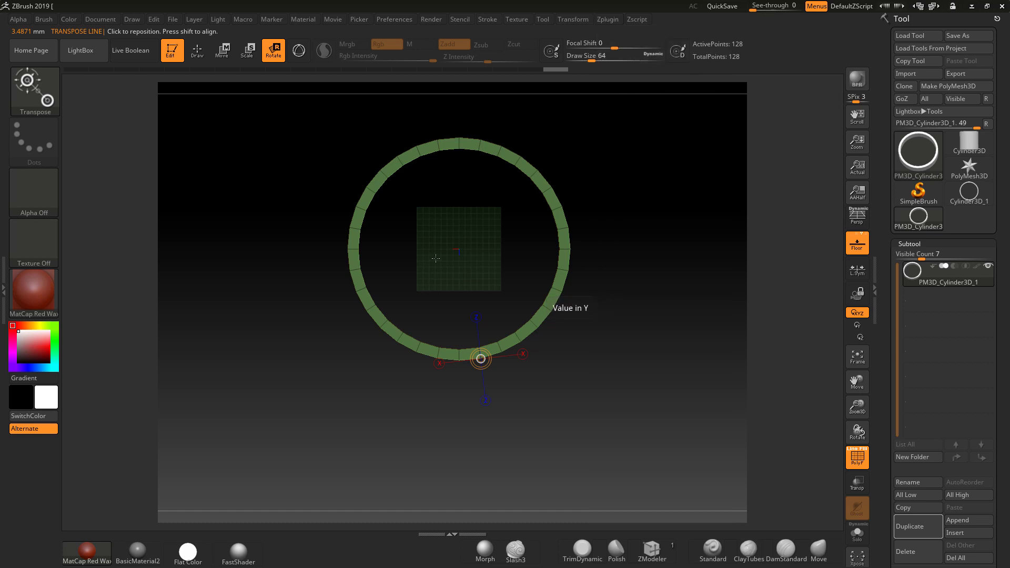
pyautogui.click(609, 19)
pyautogui.click(606, 20)
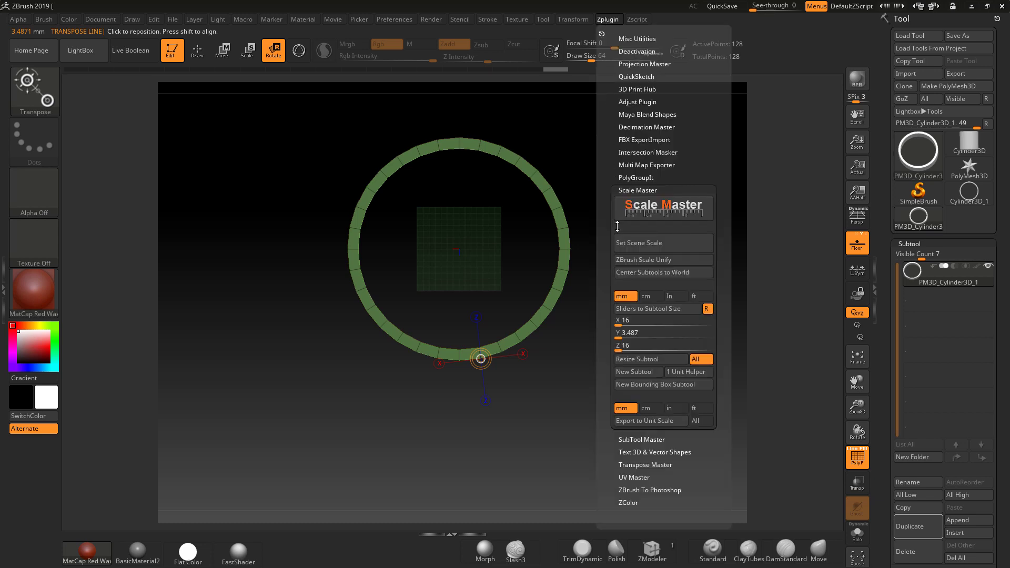
pyautogui.click(645, 260)
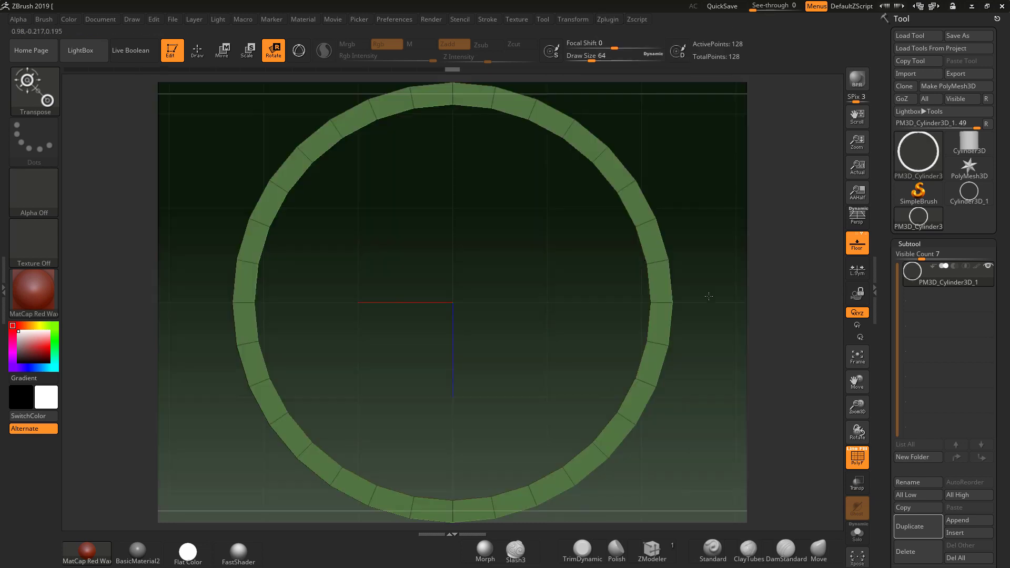
pyautogui.keyDown('alt'); pyautogui.moveTo(790, 310); pyautogui.dragTo(598, 251); pyautogui.keyUp('alt')
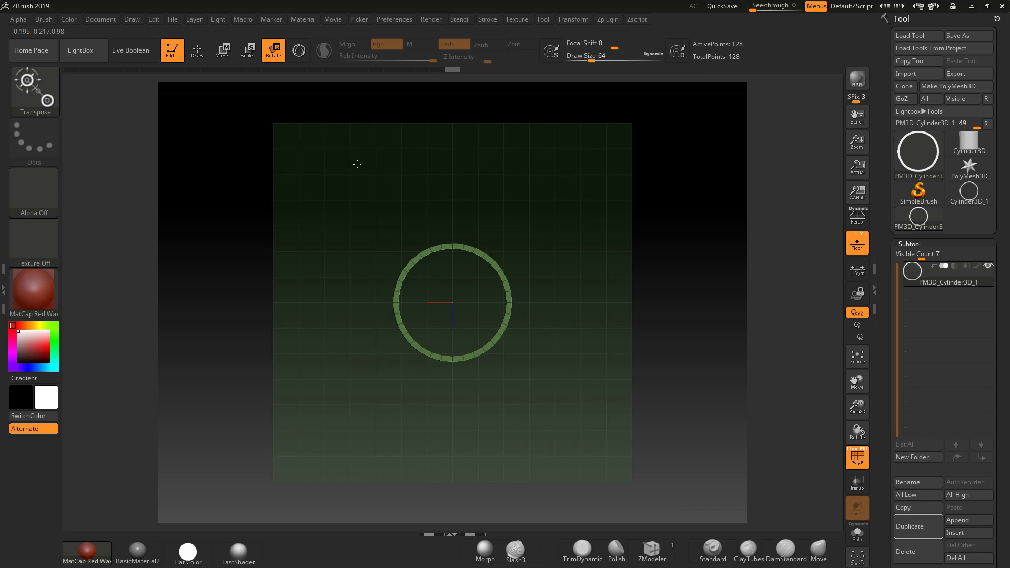
# Measure the unified ring's outer diameter from above and its band height from the side with the transpose line
pyautogui.moveTo(392, 302); pyautogui.dragTo(516, 300)
pyautogui.keyDown('alt'); pyautogui.moveTo(682, 300); pyautogui.dragTo(652, 247); pyautogui.keyUp('alt')
pyautogui.moveTo(502, 396)
pyautogui.keyDown('alt'); pyautogui.mouseDown()
pyautogui.moveTo(531, 399)
pyautogui.moveTo(514, 317)
pyautogui.mouseUp(); pyautogui.keyUp('alt')
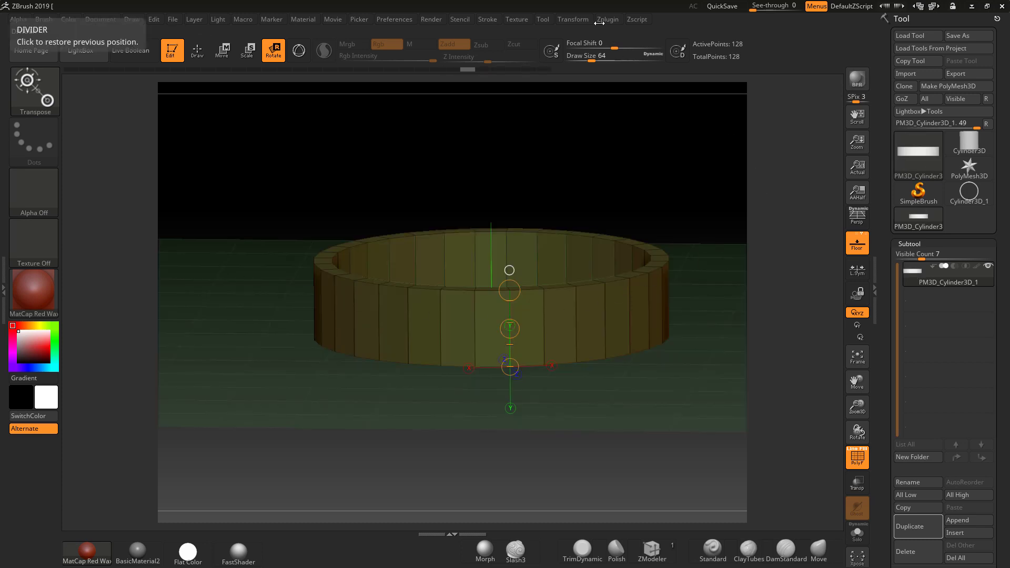
# Update the Scale Master size sliders to the ring's current dimensions in millimetres
pyautogui.click(605, 19)
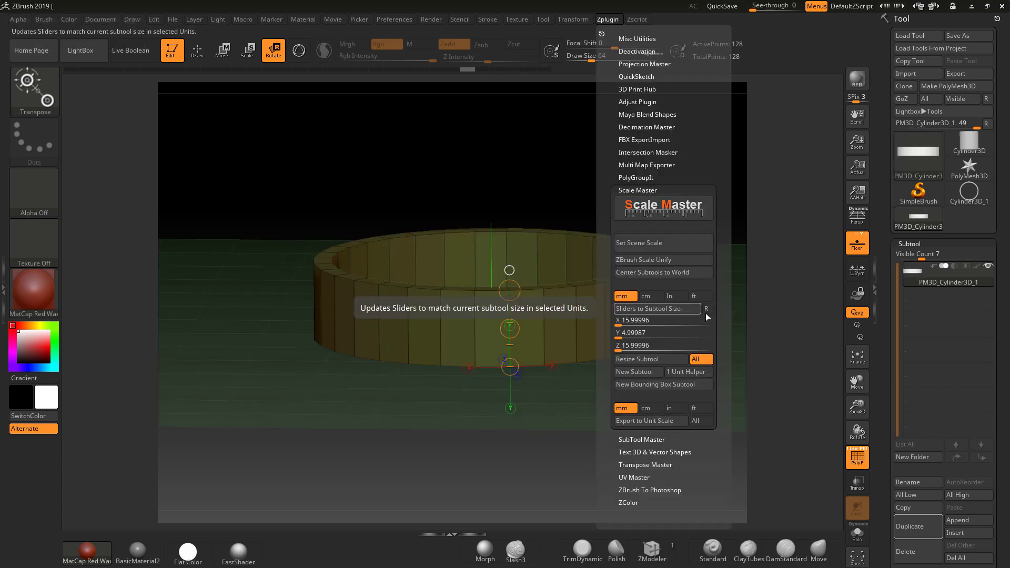
pyautogui.click(645, 307)
pyautogui.click(636, 332)
pyautogui.write('3.48716 Y')
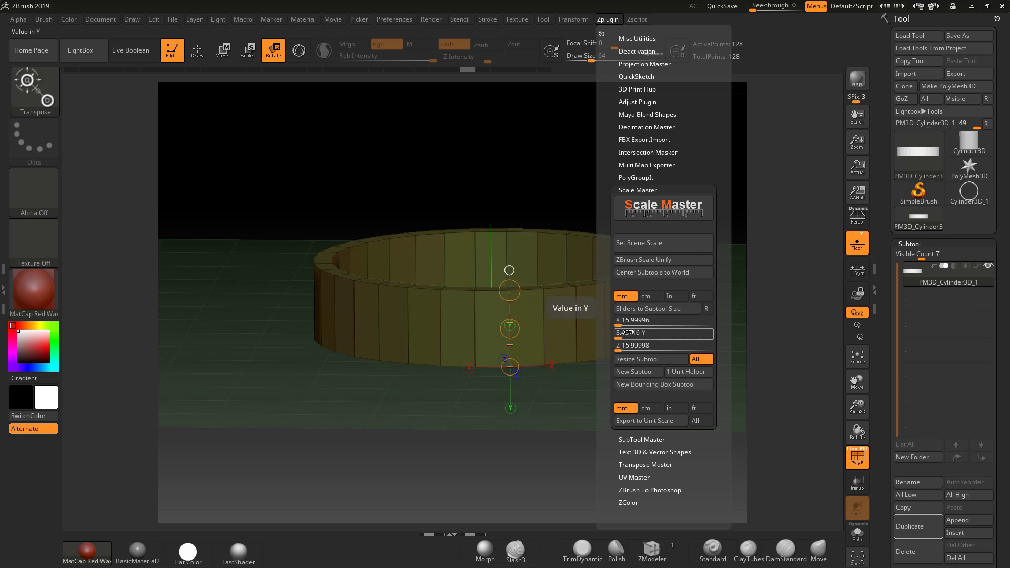
pyautogui.press('Return')
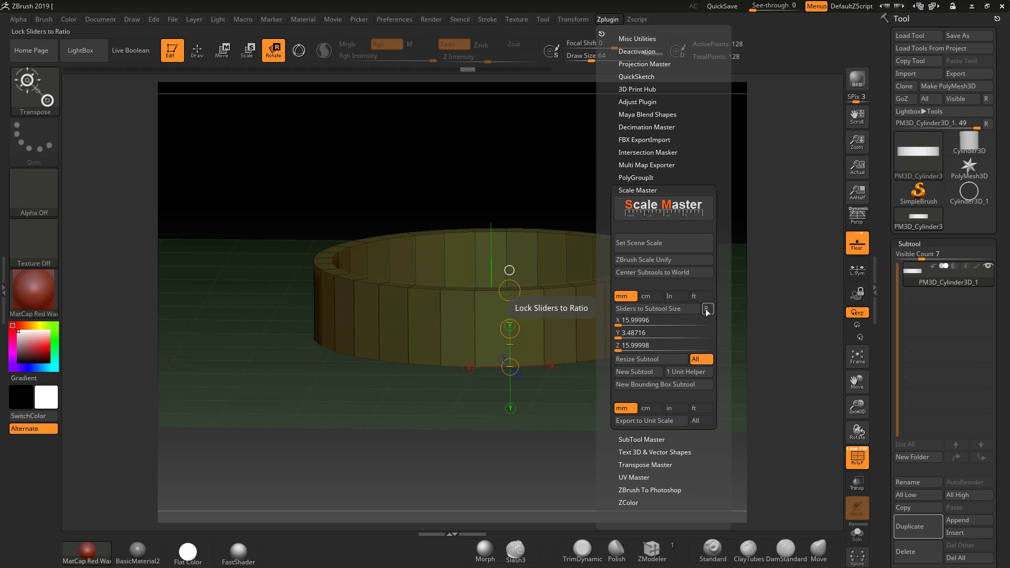
# Set the ring's Y size to 5 mm and apply Resize Subtool with the All option off
pyautogui.click(666, 332)
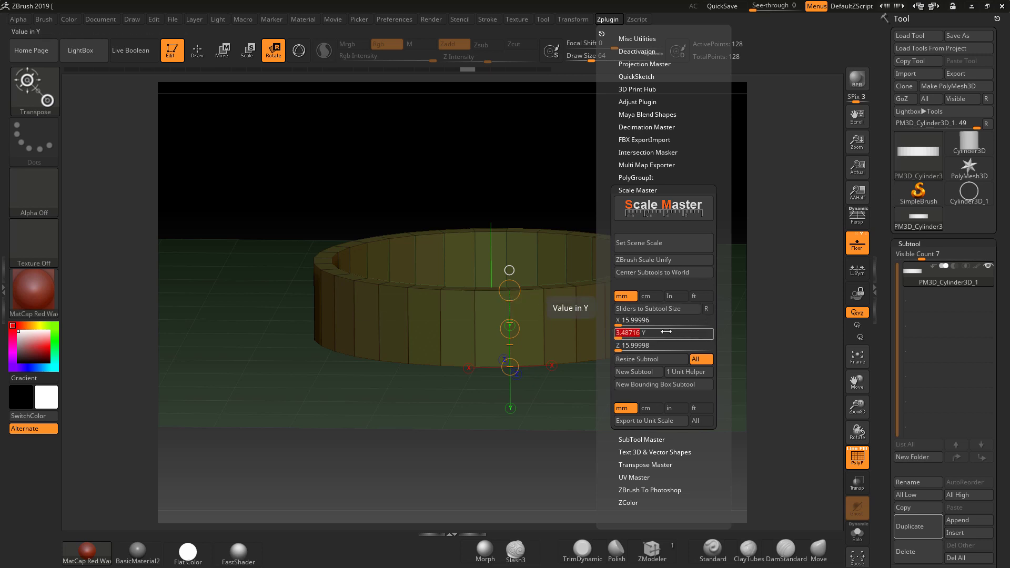
pyautogui.write('5')
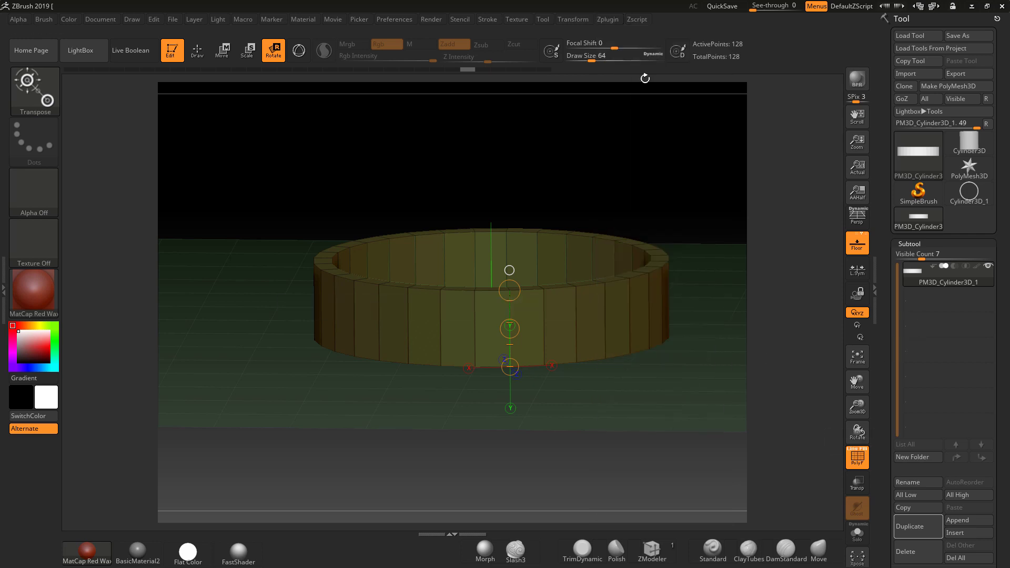
pyautogui.click(605, 21)
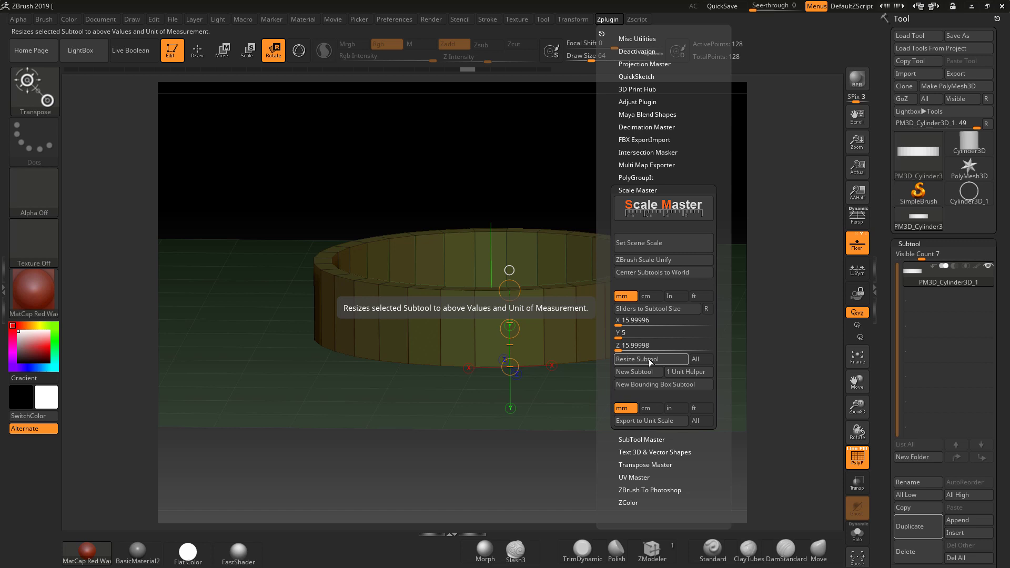
pyautogui.click(626, 333)
pyautogui.press('Return')
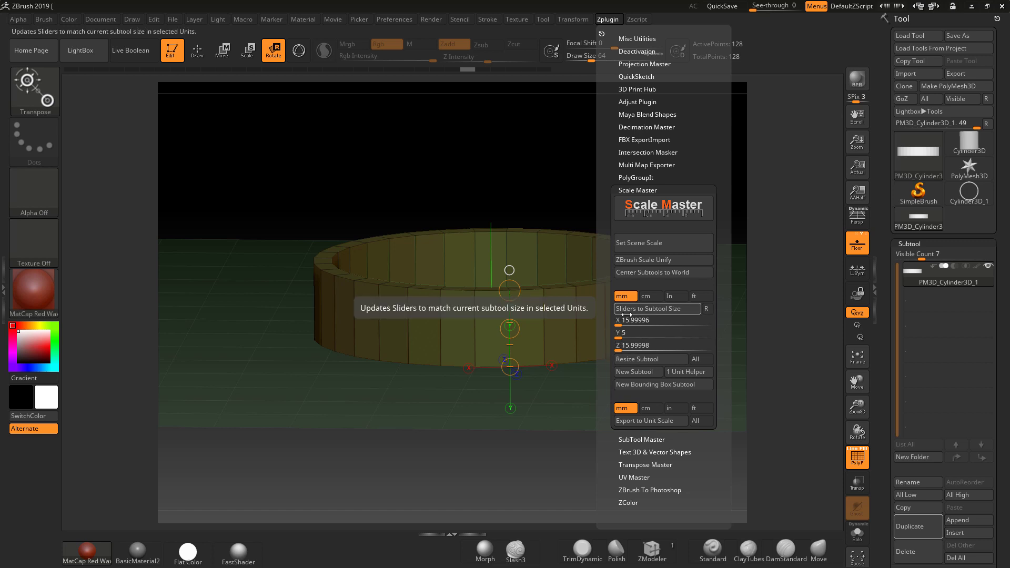
pyautogui.click(633, 358)
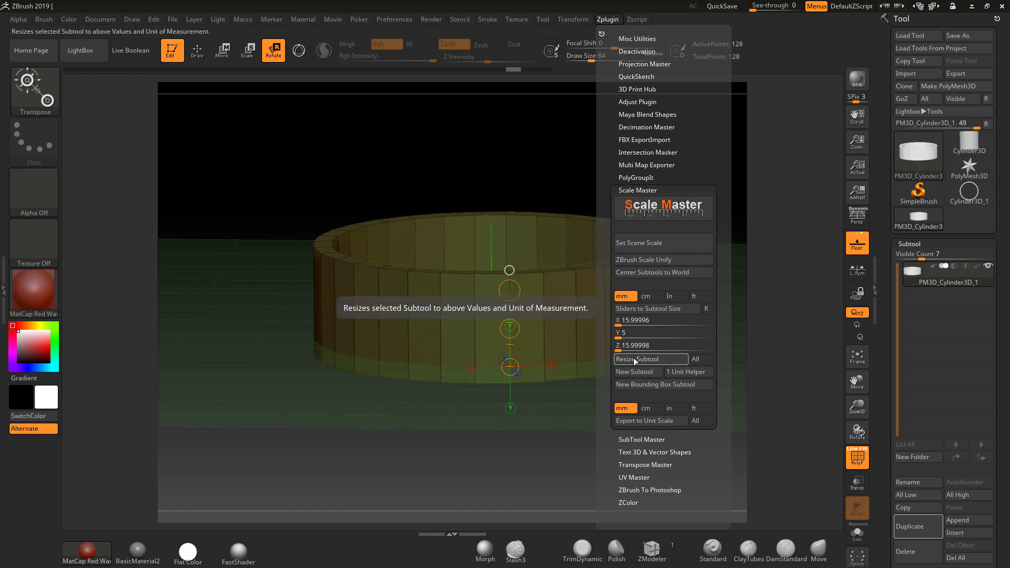
# Try a taller band by setting the ring's Y size to 10 mm and applying Resize Subtool
pyautogui.click(618, 332)
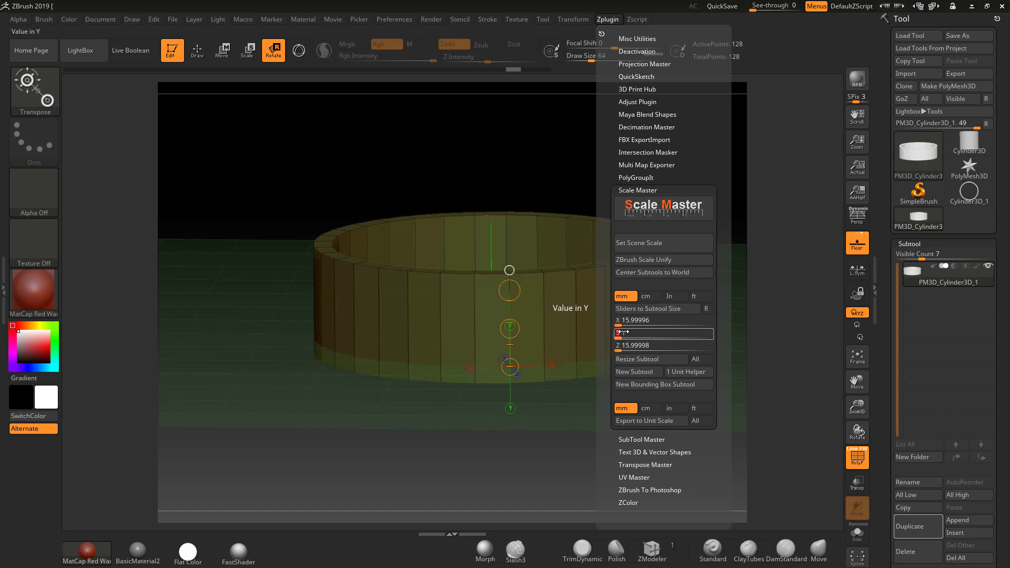
pyautogui.write('10')
pyautogui.press('Return')
pyautogui.click(635, 359)
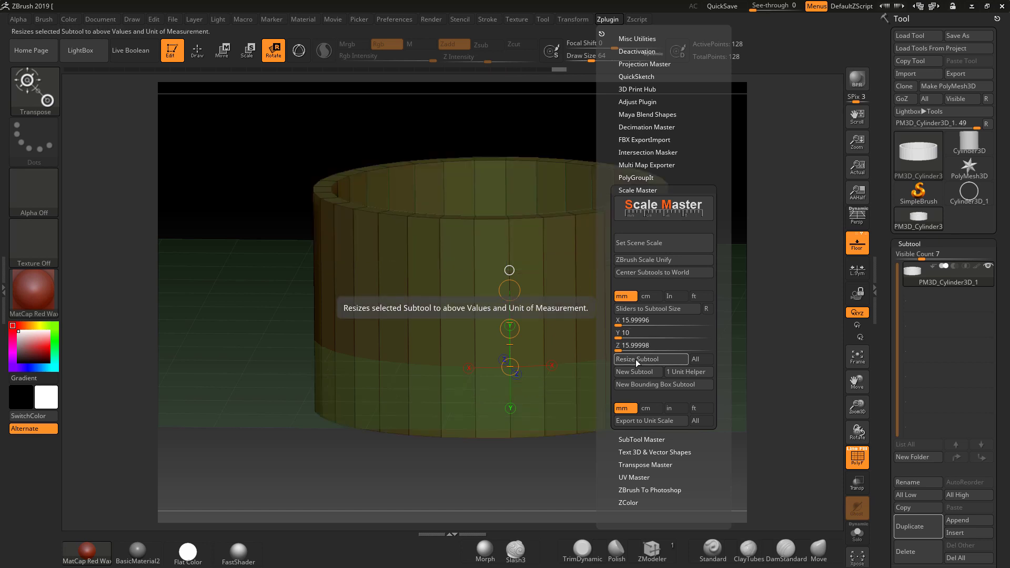
# Set the ring's Y size back to 5 mm and apply Resize Subtool
pyautogui.click(619, 332)
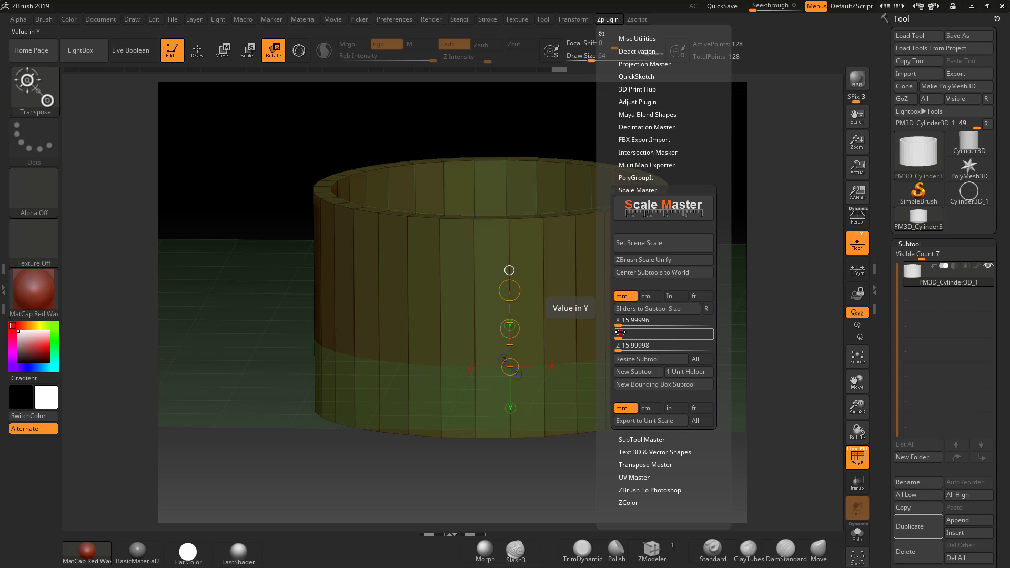
pyautogui.write('5')
pyautogui.press('Return')
pyautogui.click(636, 359)
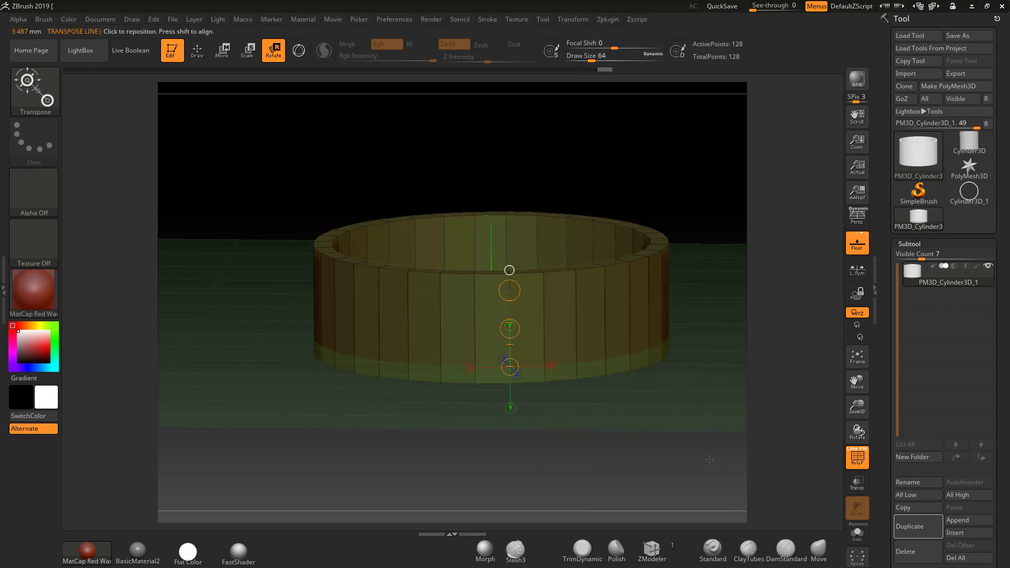
# Measure the ring's band height from the side and its wall thickness from above, and return to Draw mode
pyautogui.keyDown('shift'); pyautogui.moveTo(710, 456); pyautogui.dragTo(709, 441); pyautogui.keyUp('shift')
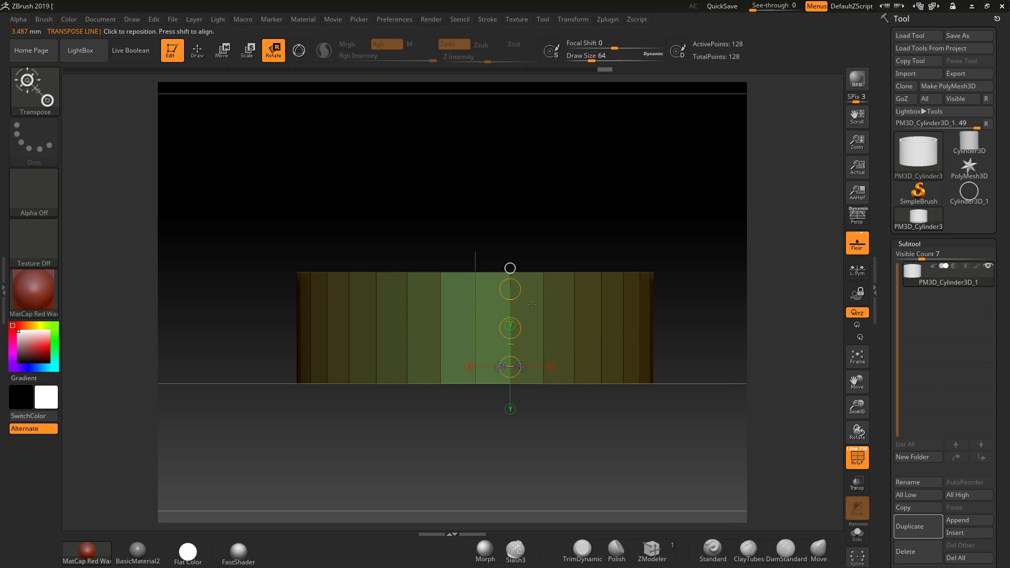
pyautogui.moveTo(475, 271); pyautogui.dragTo(477, 383)
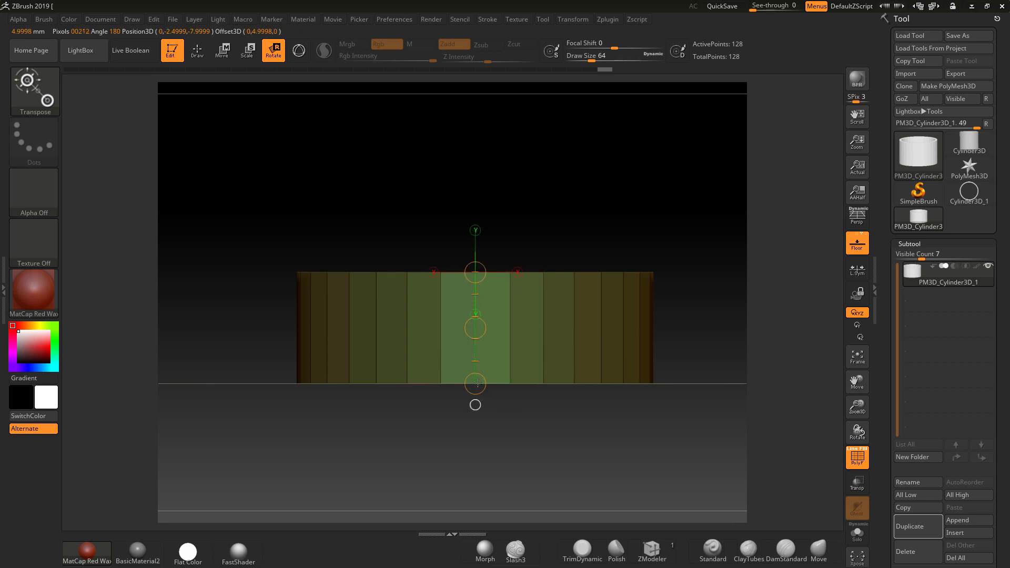
pyautogui.moveTo(701, 274); pyautogui.dragTo(718, 366)
pyautogui.moveTo(728, 326); pyautogui.dragTo(716, 295)
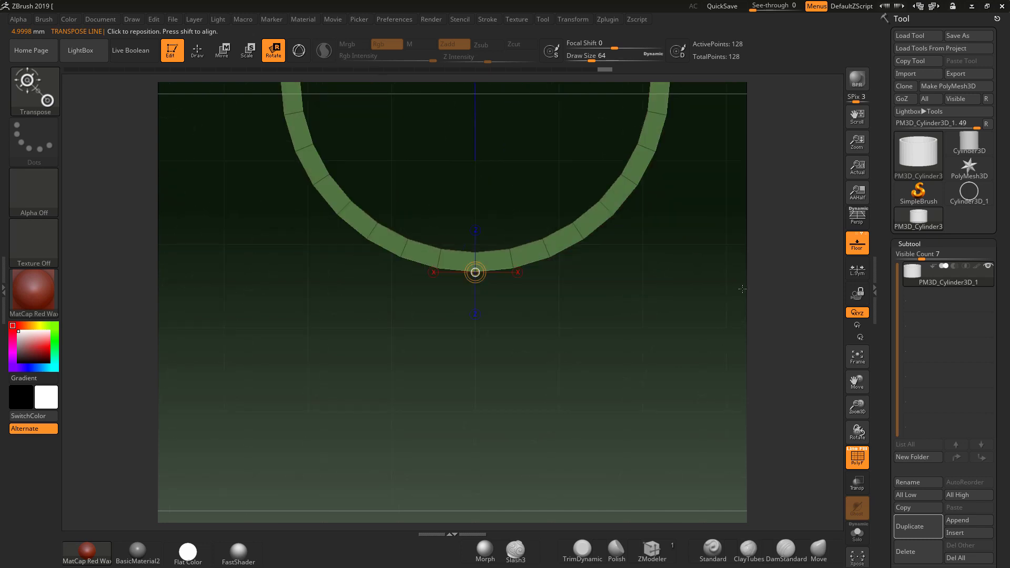
pyautogui.keyDown('alt'); pyautogui.moveTo(328, 119); pyautogui.dragTo(304, 384); pyautogui.keyUp('alt')
pyautogui.moveTo(254, 346); pyautogui.dragTo(278, 345)
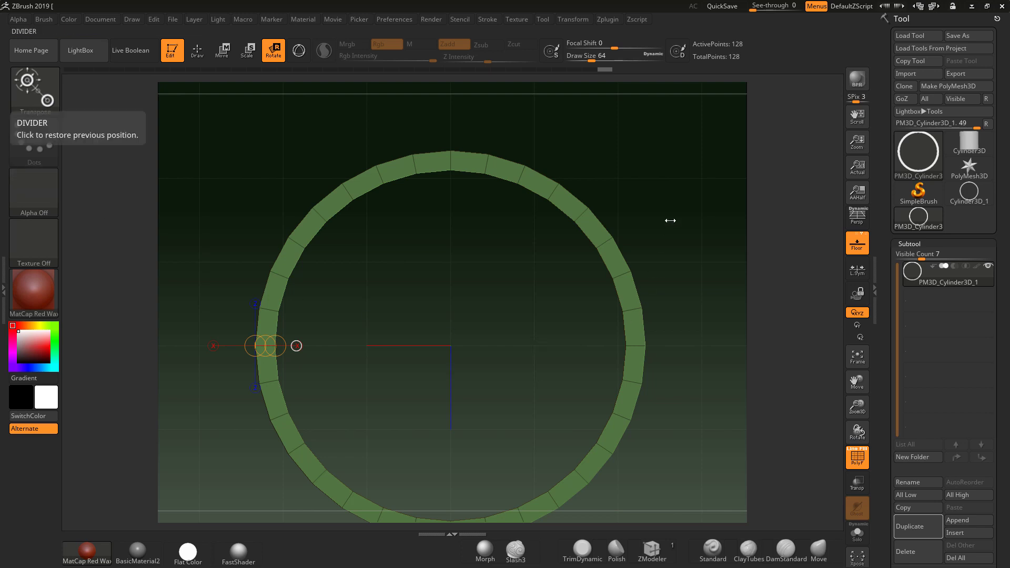
pyautogui.click(200, 52)
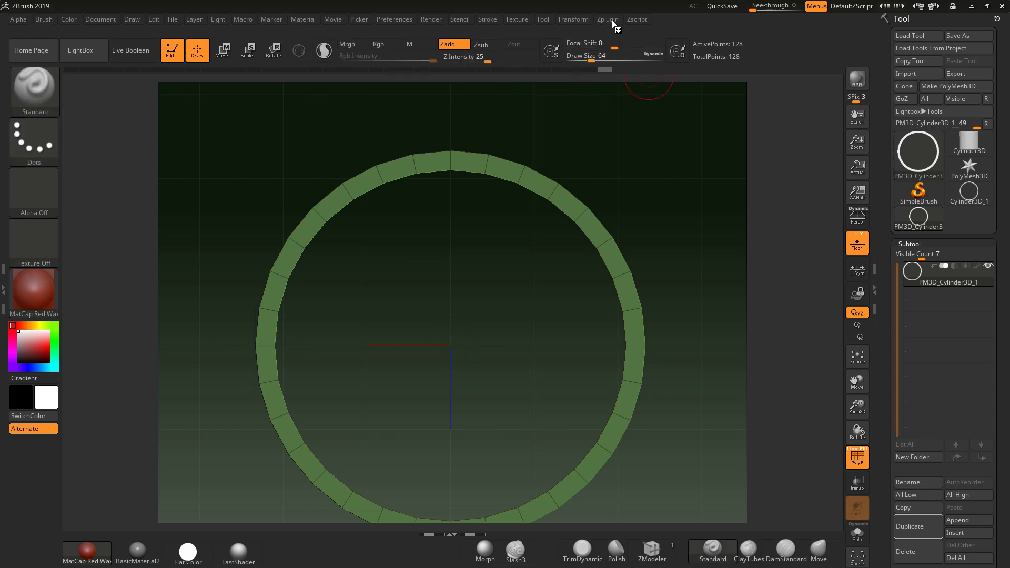
# Enter 12 mm for the X and Z size values in Scale Master without resizing the ring
pyautogui.click(611, 20)
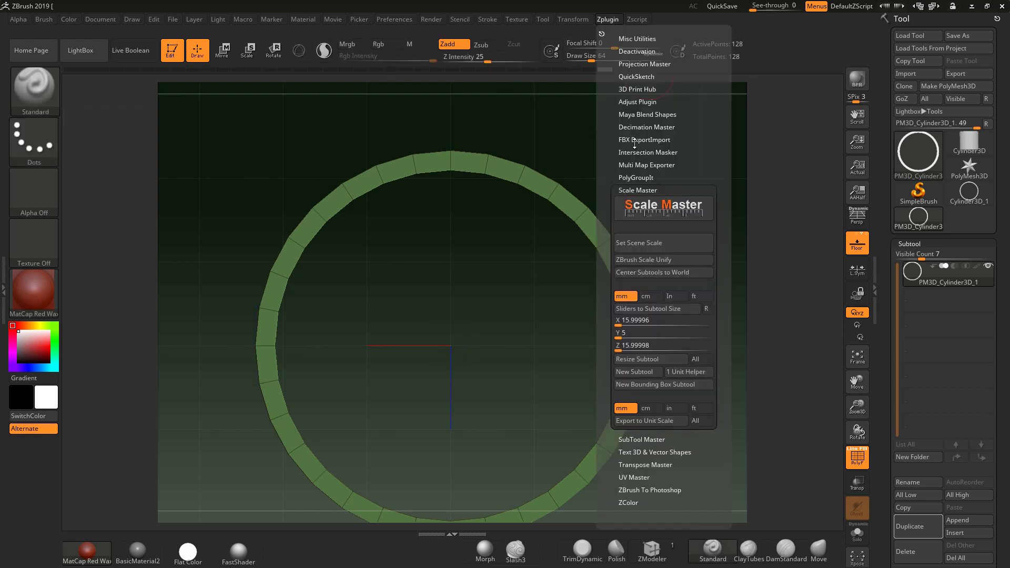
pyautogui.click(620, 320)
pyautogui.write('12')
pyautogui.click(633, 343)
pyautogui.write('12')
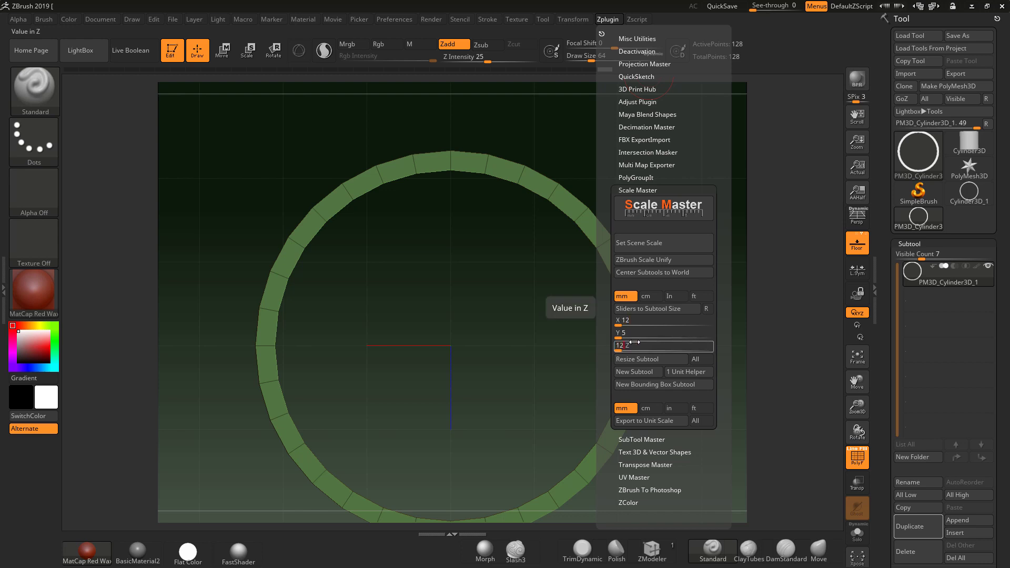
pyautogui.click(634, 342)
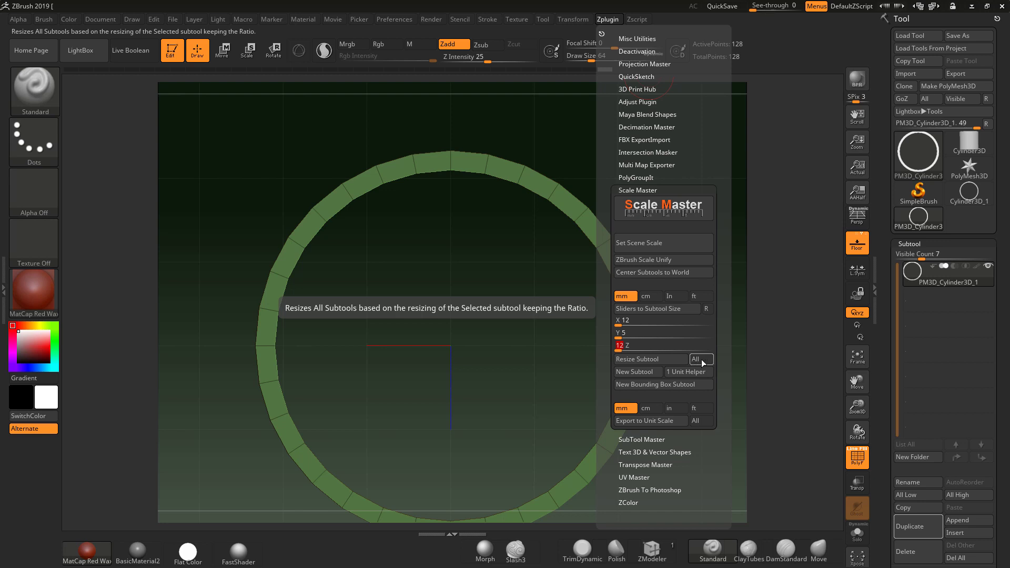
# Create a new bounding box subtool around the ring and update the Scale Master size sliders to the box's dimensions
pyautogui.click(658, 383)
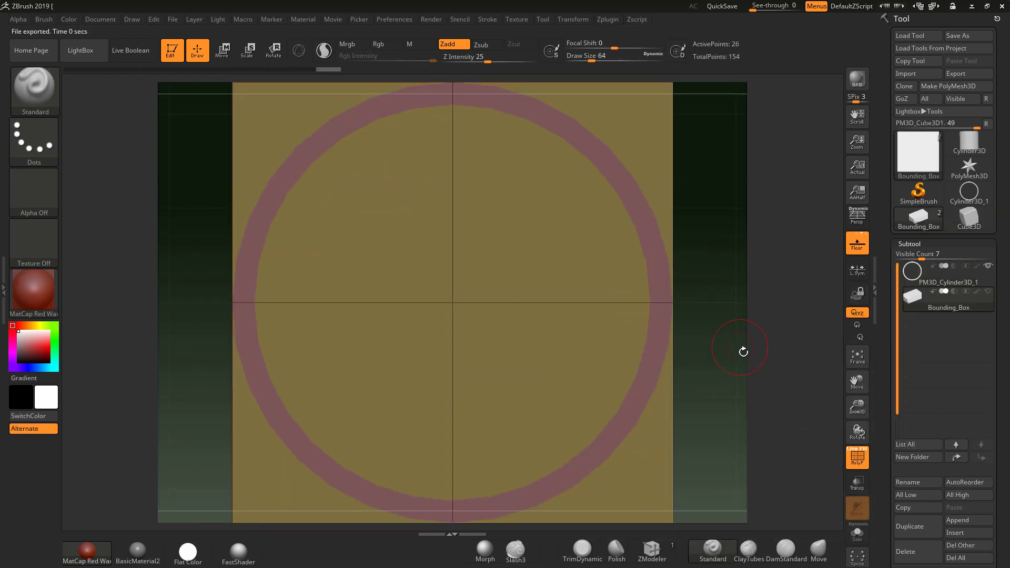
pyautogui.keyDown('alt'); pyautogui.moveTo(743, 351); pyautogui.dragTo(694, 327); pyautogui.keyUp('alt')
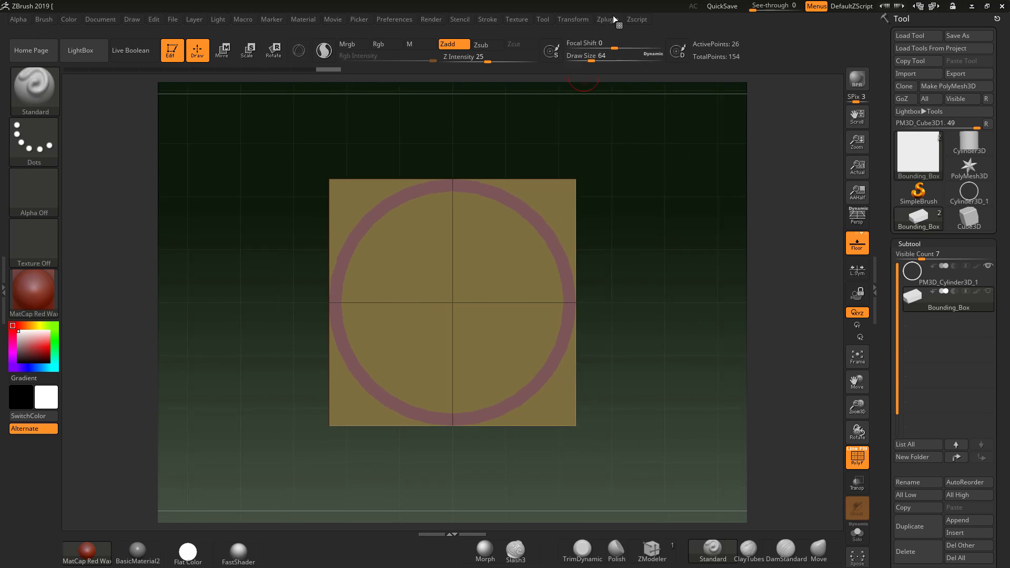
pyautogui.click(609, 20)
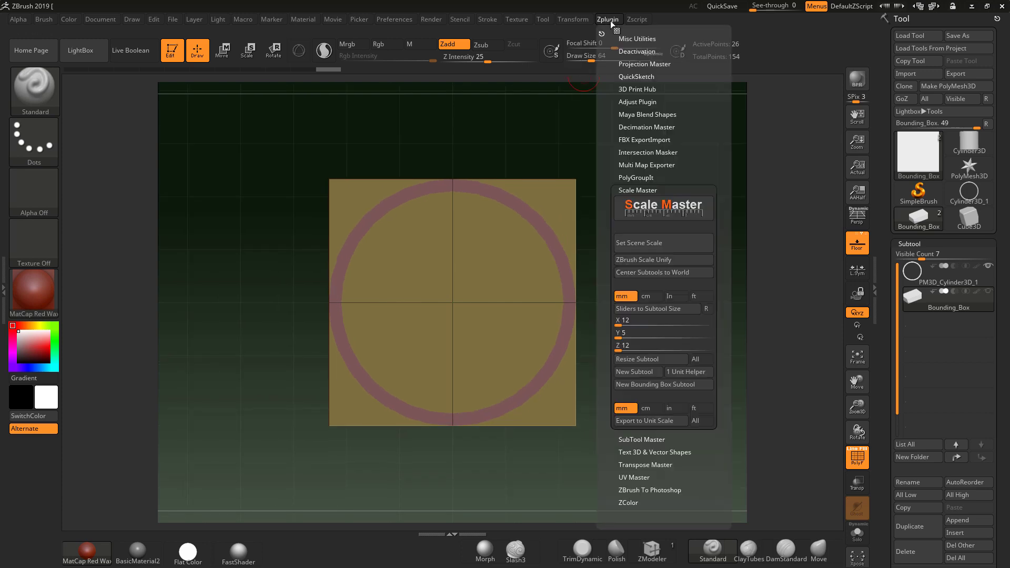
pyautogui.click(652, 309)
# Set the bounding box's X and Z size values to 12 mm, try Resize Subtool and cancel at the distortion warning
pyautogui.click(624, 319)
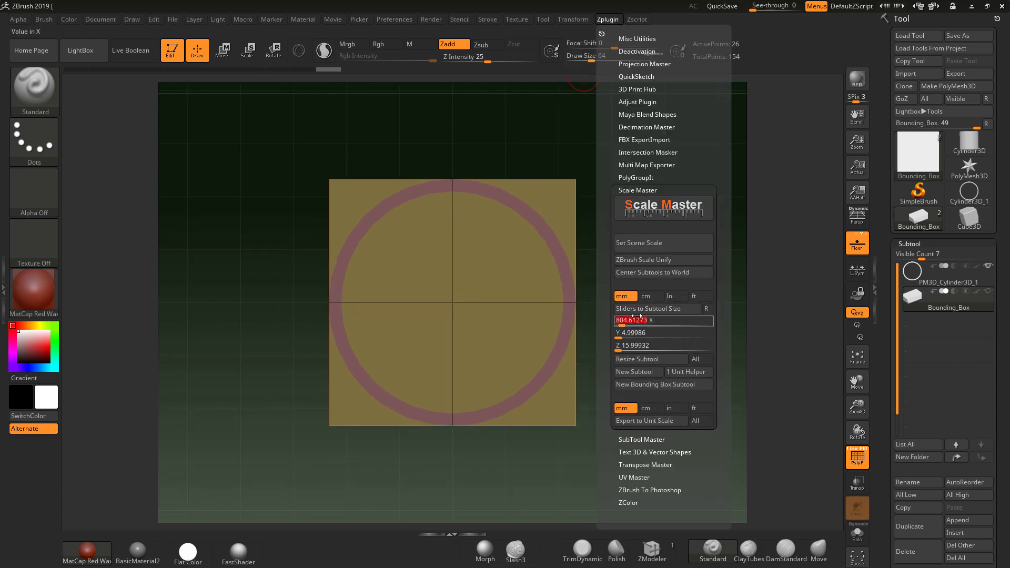
pyautogui.write('12')
pyautogui.press('Return')
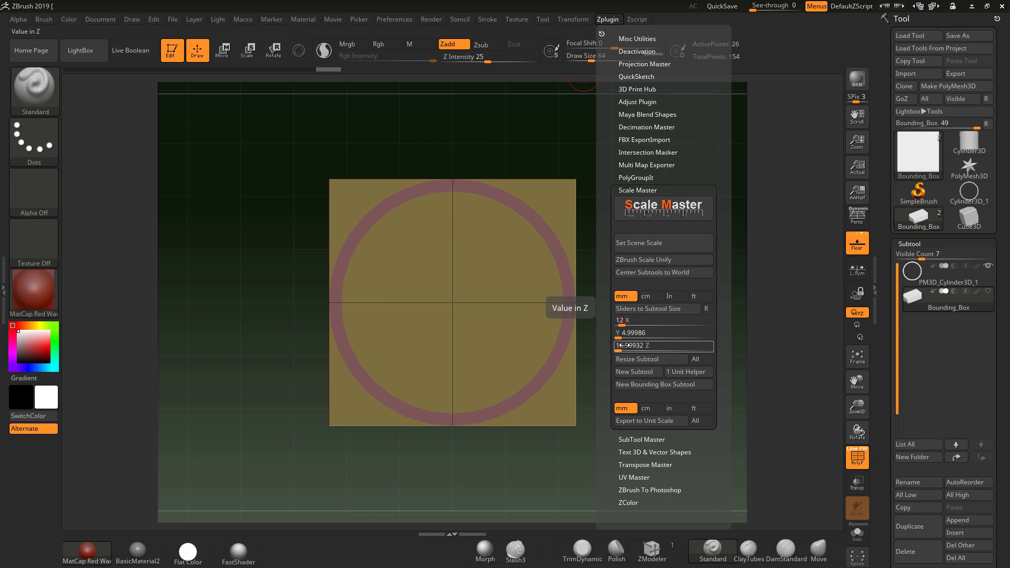
pyautogui.click(634, 345)
pyautogui.write('12')
pyautogui.press('Return')
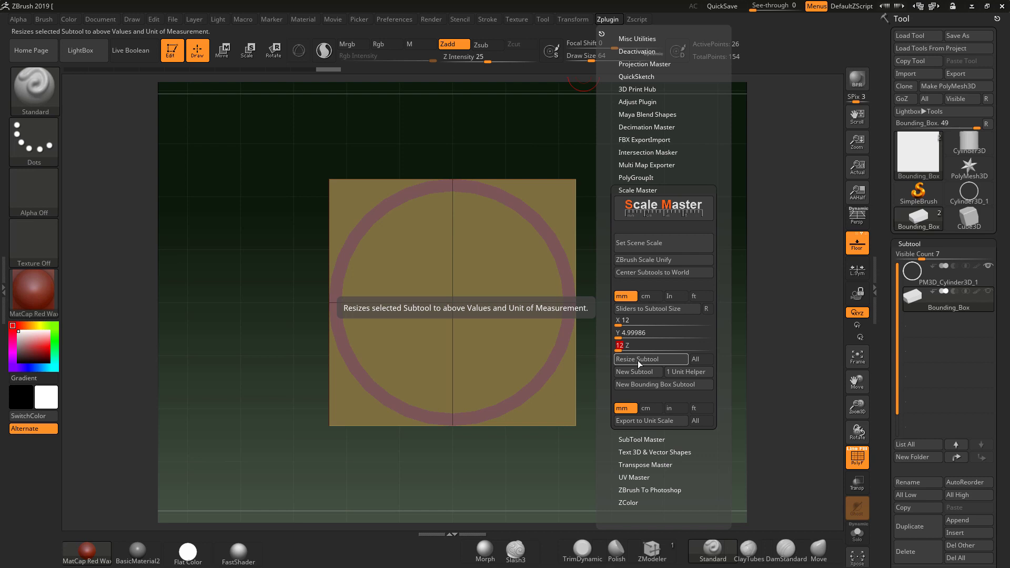
pyautogui.click(638, 360)
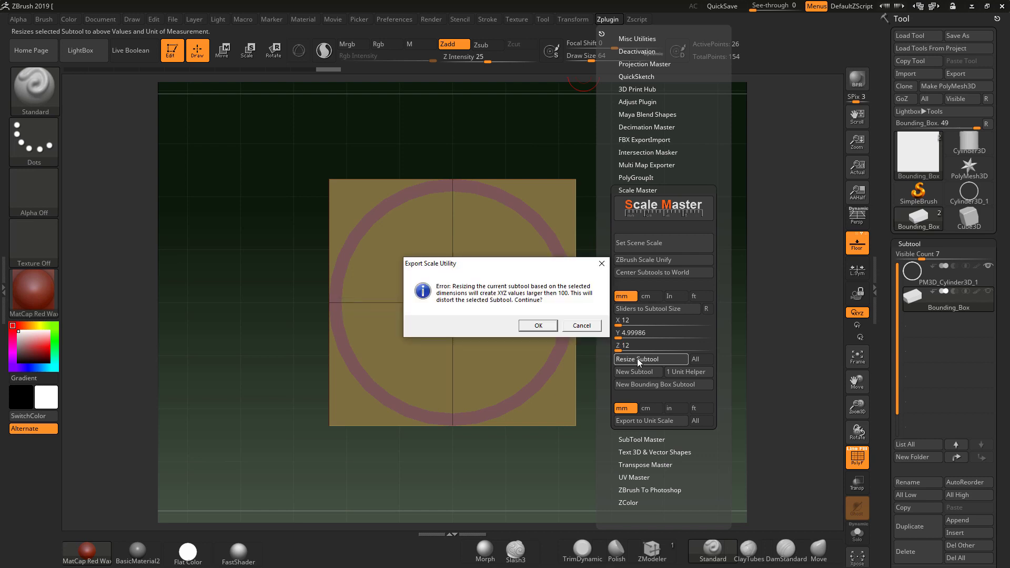
pyautogui.click(587, 326)
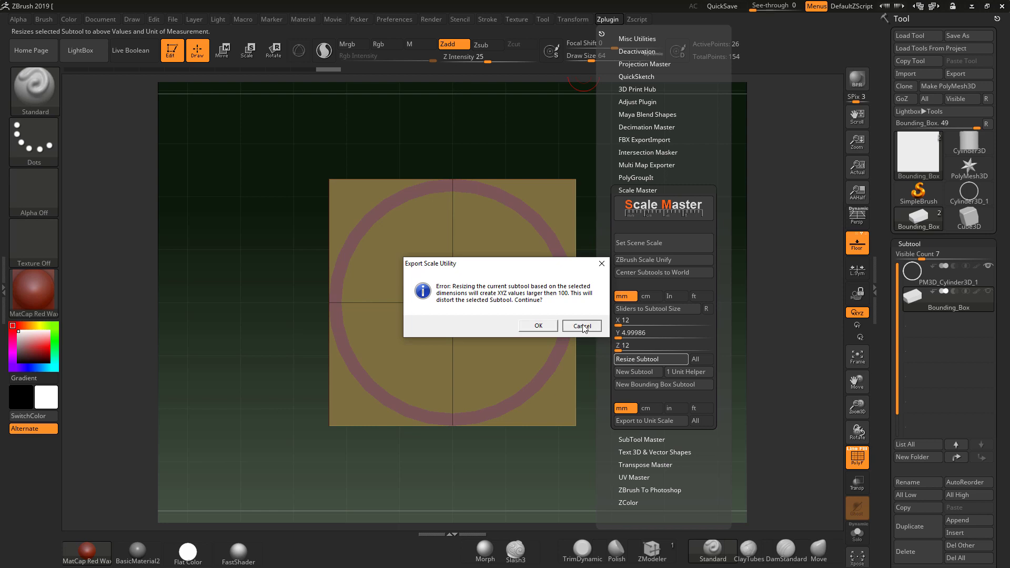
# Apply Resize Subtool to the bounding box with its Y value kept, accepting the distortion
pyautogui.click(620, 333)
pyautogui.press('Return')
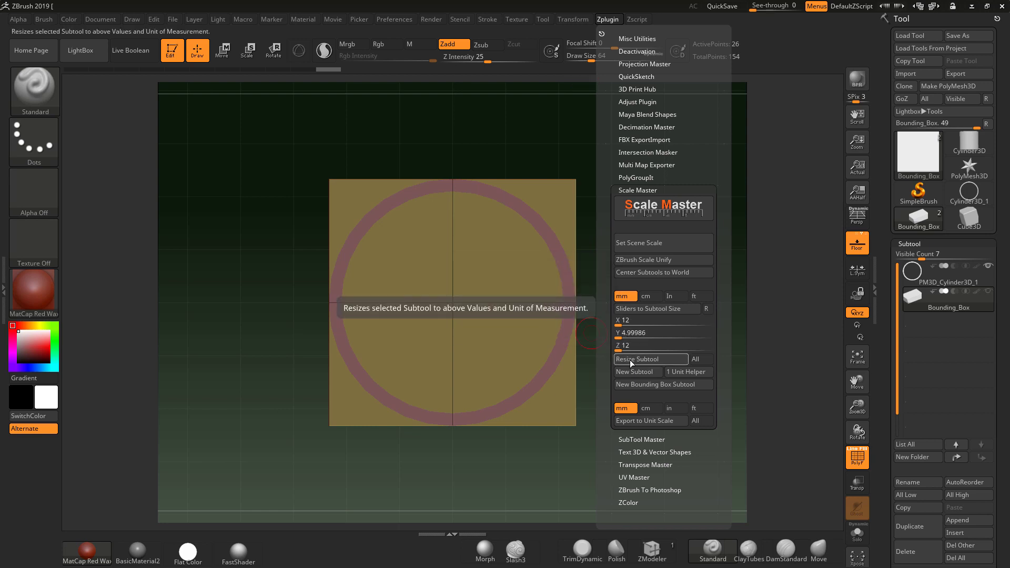
pyautogui.click(629, 360)
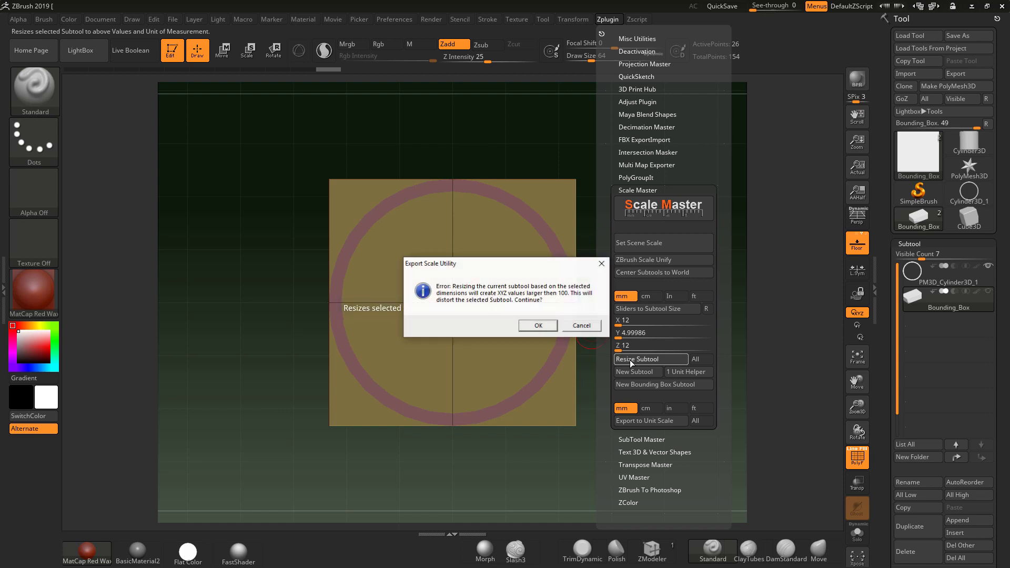
pyautogui.click(536, 326)
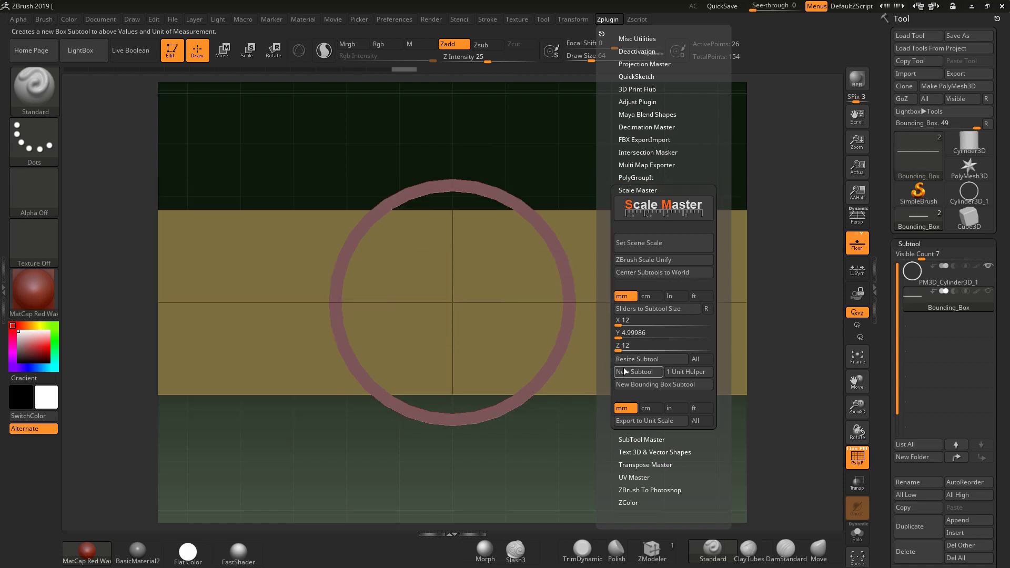
# Set the bounding box's X and Z size values to 5 mm and apply Resize Subtool, accepting the distortion
pyautogui.click(620, 344)
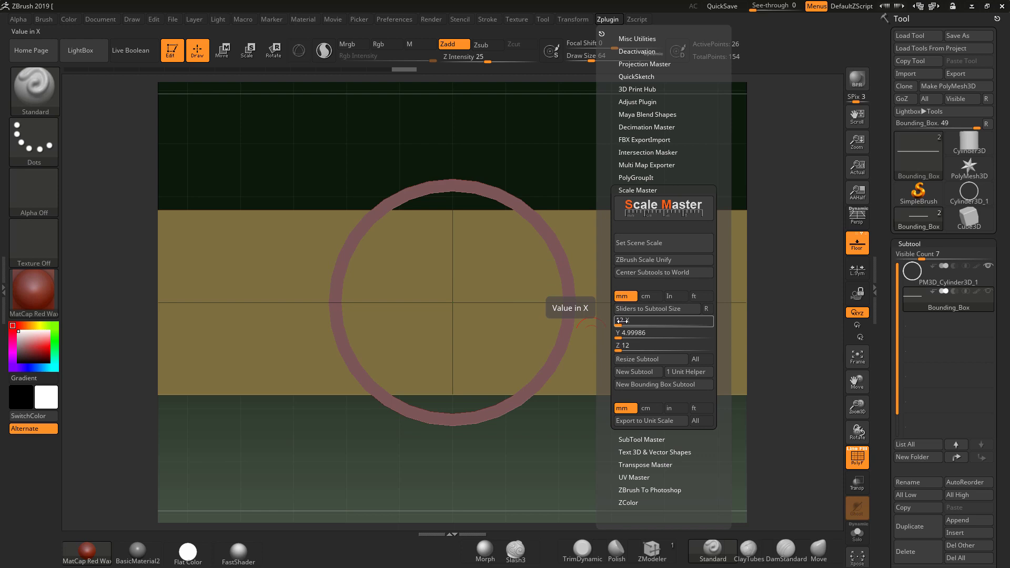
pyautogui.click(620, 319)
pyautogui.write('5')
pyautogui.click(624, 346)
pyautogui.write('5')
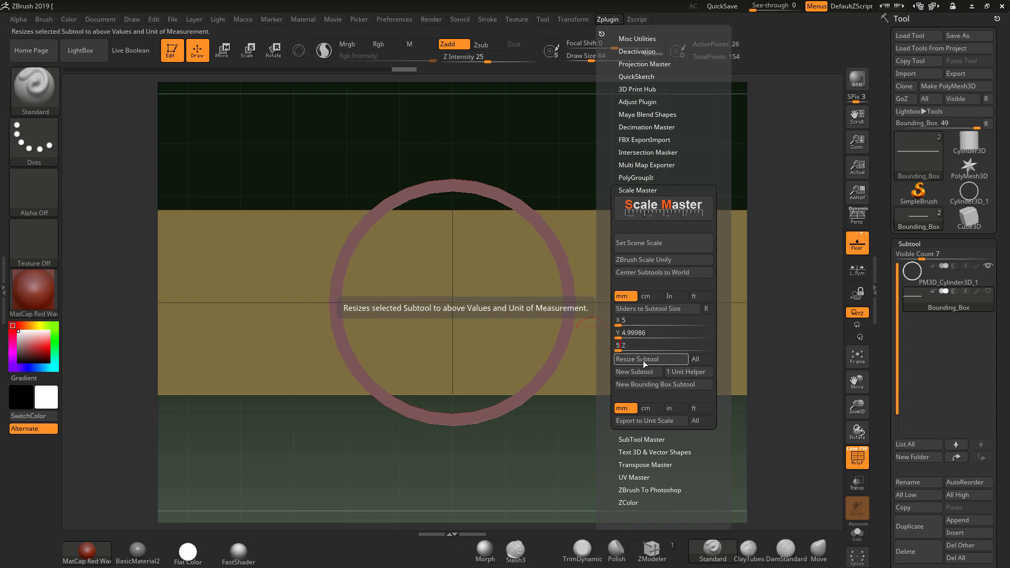
pyautogui.click(642, 360)
pyautogui.click(538, 325)
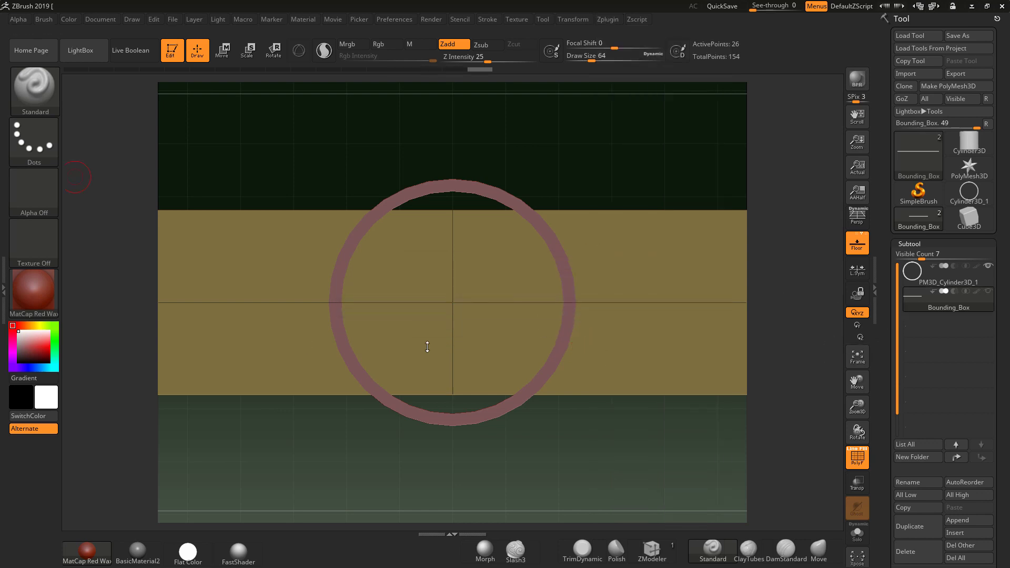
# Delete the bounding box subtool and update the Scale Master size sliders to the ring's dimensions
pyautogui.click(905, 551)
pyautogui.click(822, 553)
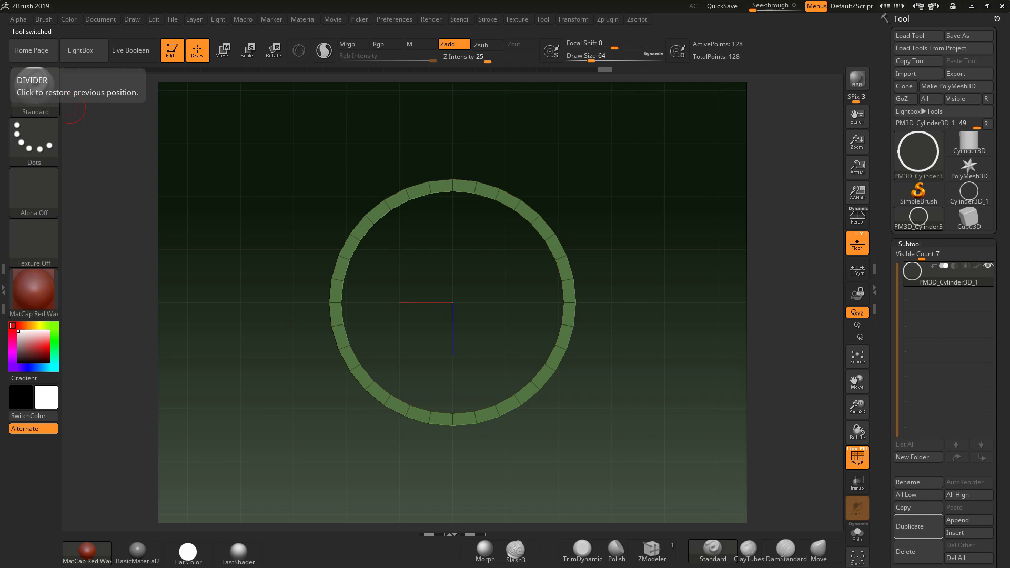
pyautogui.click(607, 19)
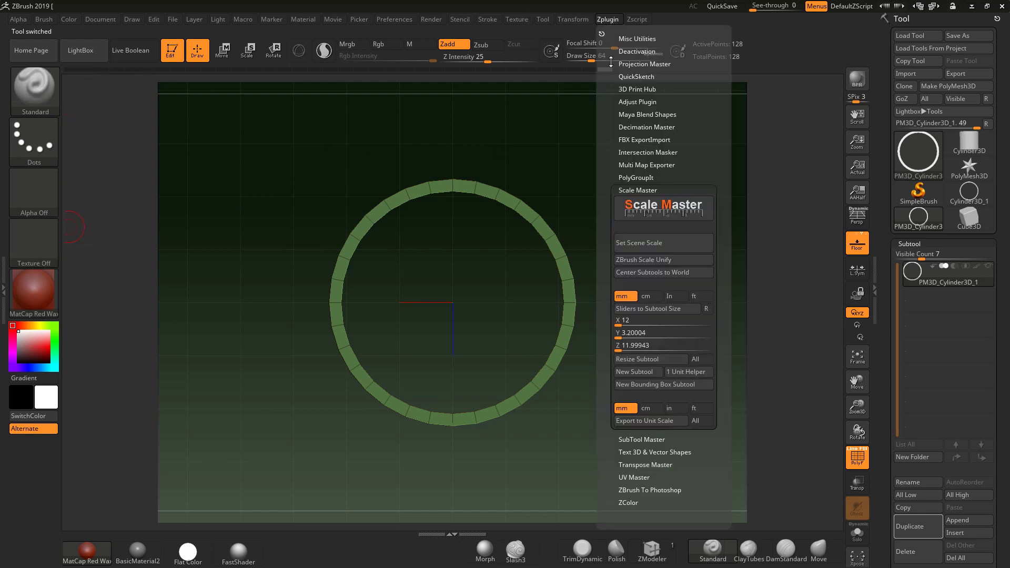
pyautogui.click(625, 331)
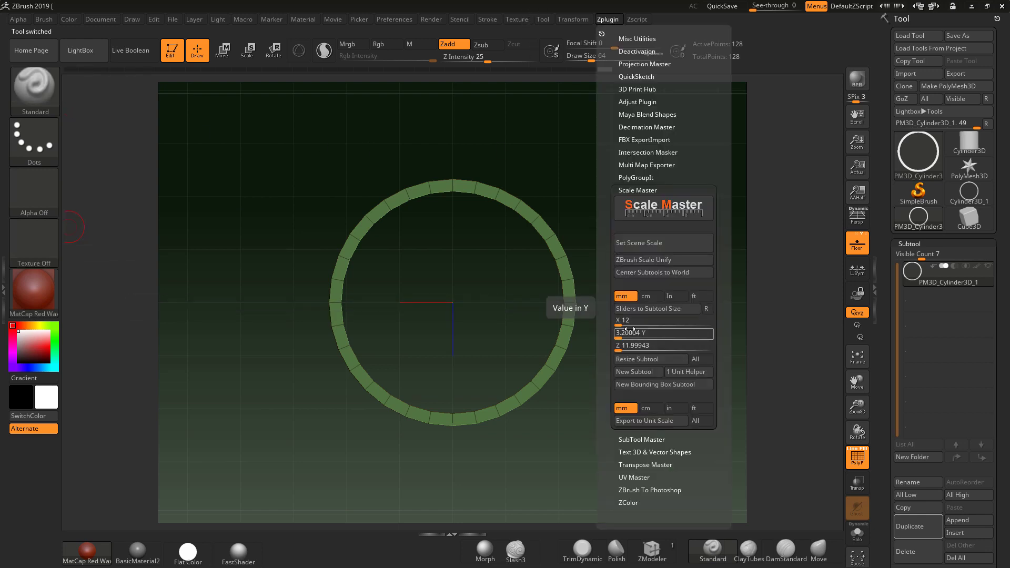
pyautogui.click(654, 312)
# Set the Scale Master X, Y and Z size values to 12 mm
pyautogui.click(622, 320)
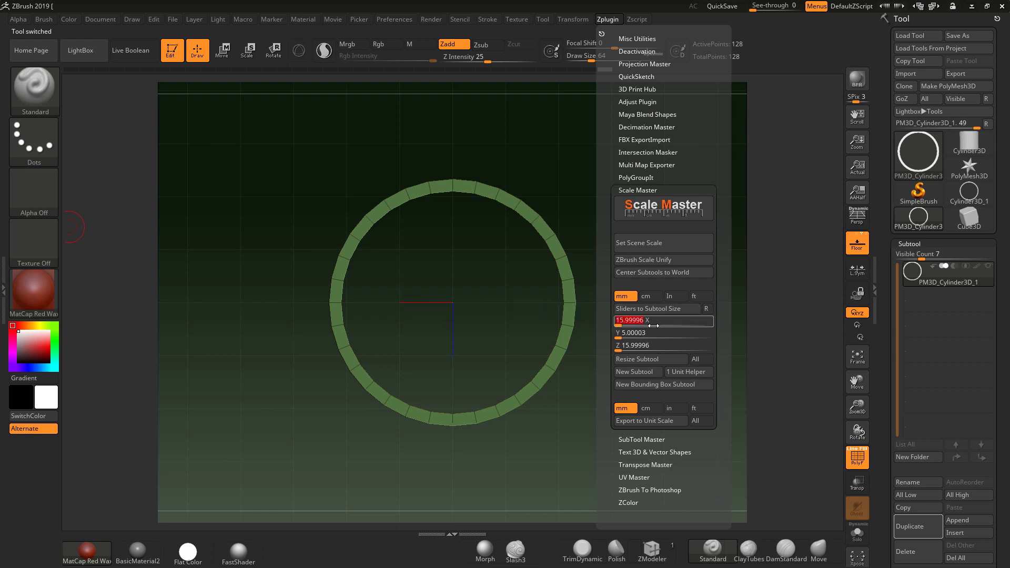
pyautogui.write('12')
pyautogui.click(622, 346)
pyautogui.click(626, 332)
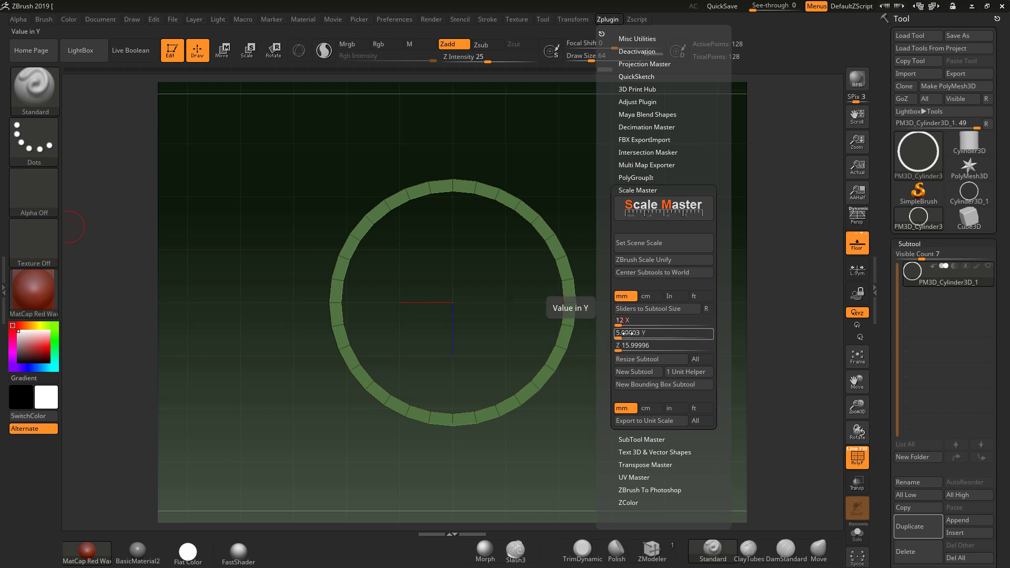
pyautogui.doubleClick(626, 332)
pyautogui.write('12')
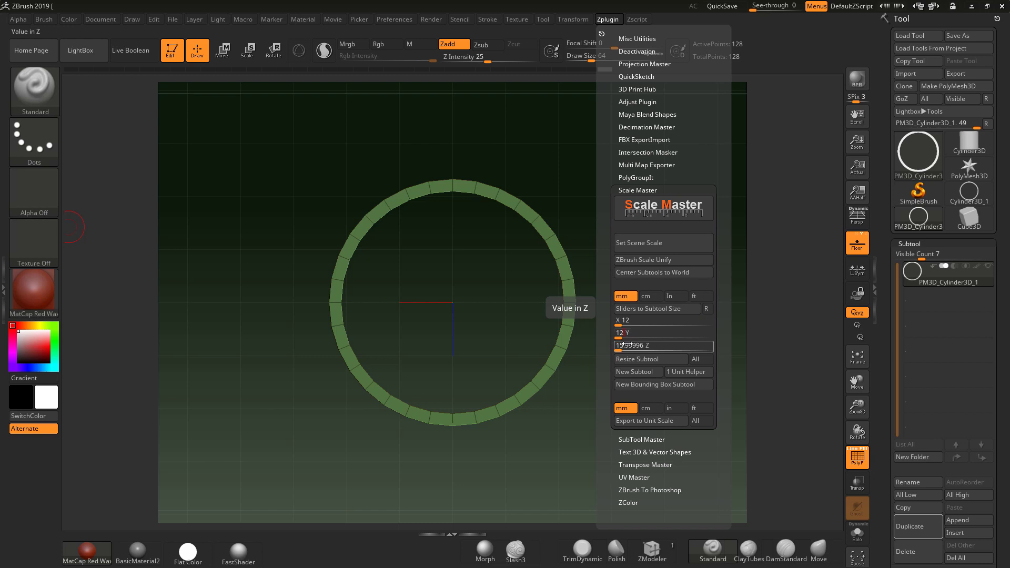
pyautogui.click(625, 345)
pyautogui.write('12')
pyautogui.press('Return')
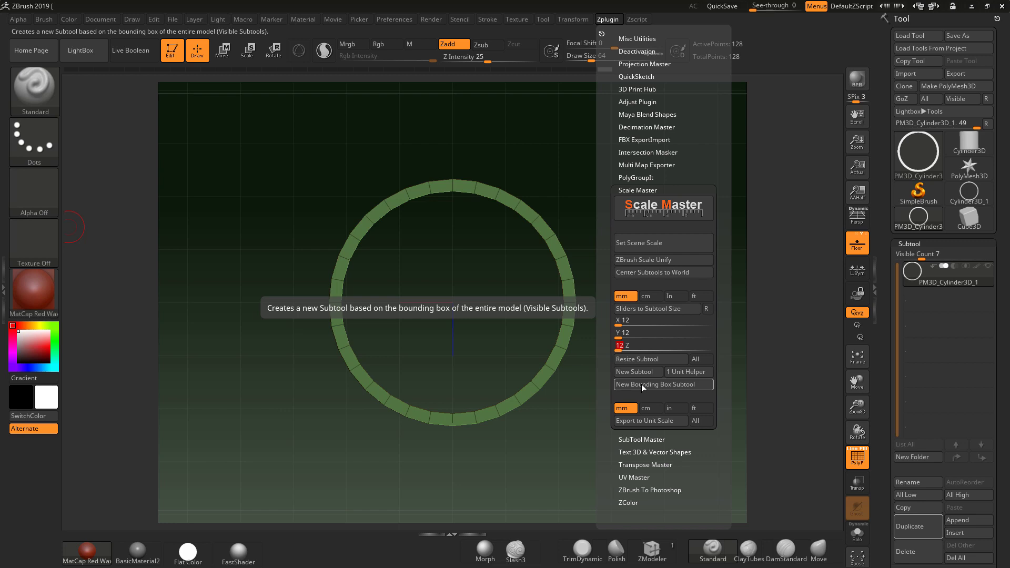
# Create a new bounding box subtool around the ring and update the Scale Master size sliders to the box's dimensions
pyautogui.click(642, 383)
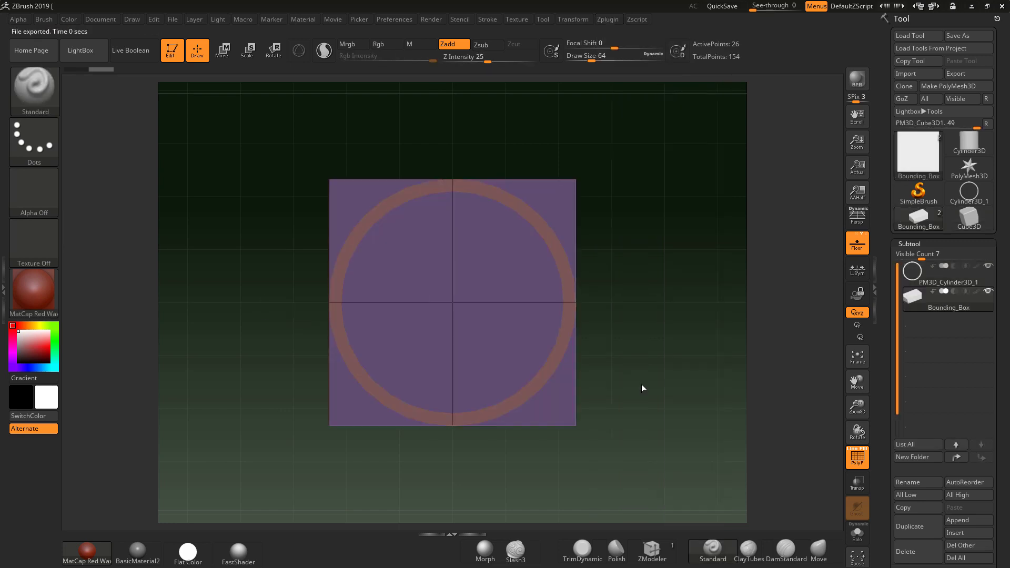
pyautogui.press('f')
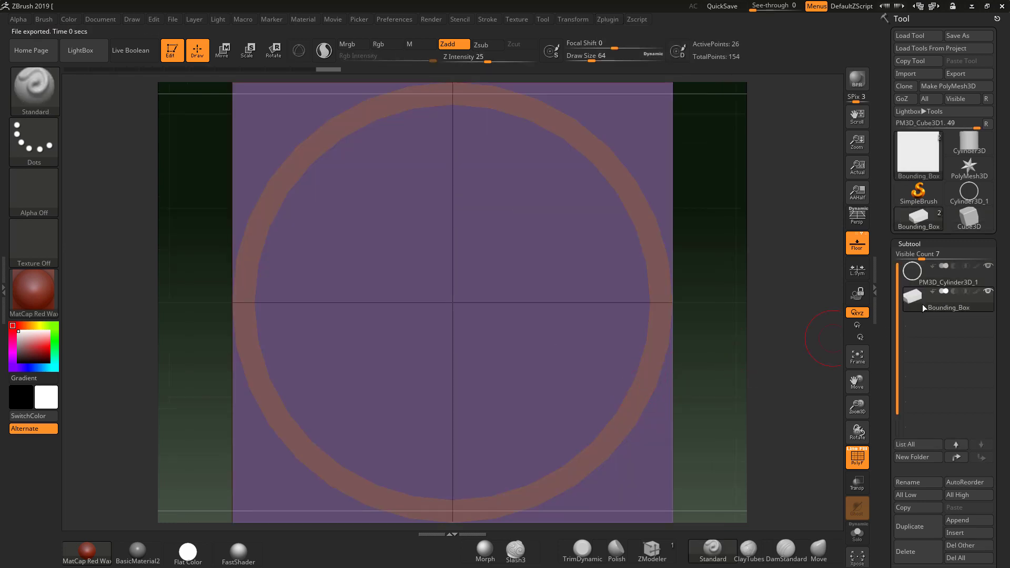
pyautogui.click(607, 19)
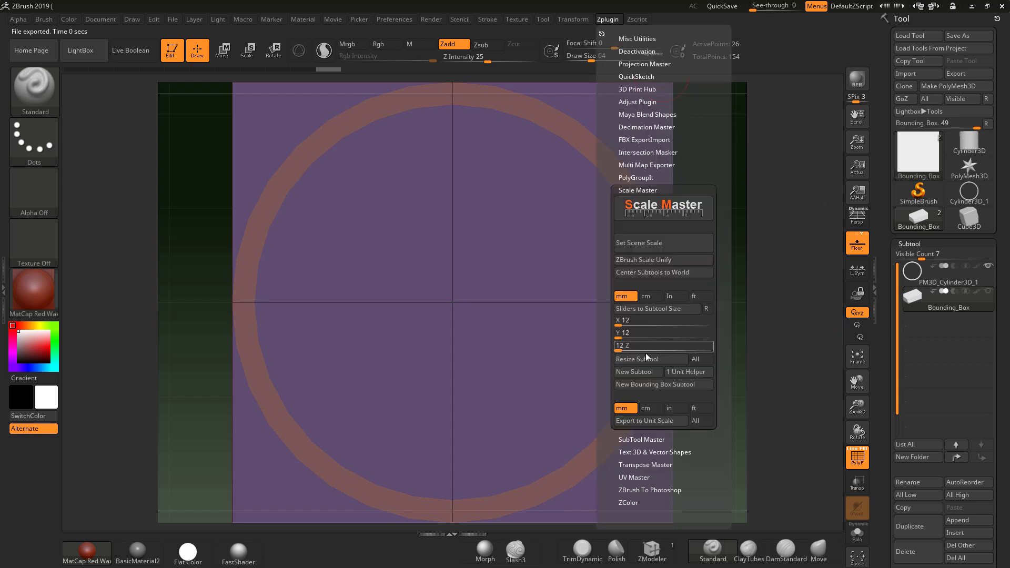
pyautogui.click(653, 311)
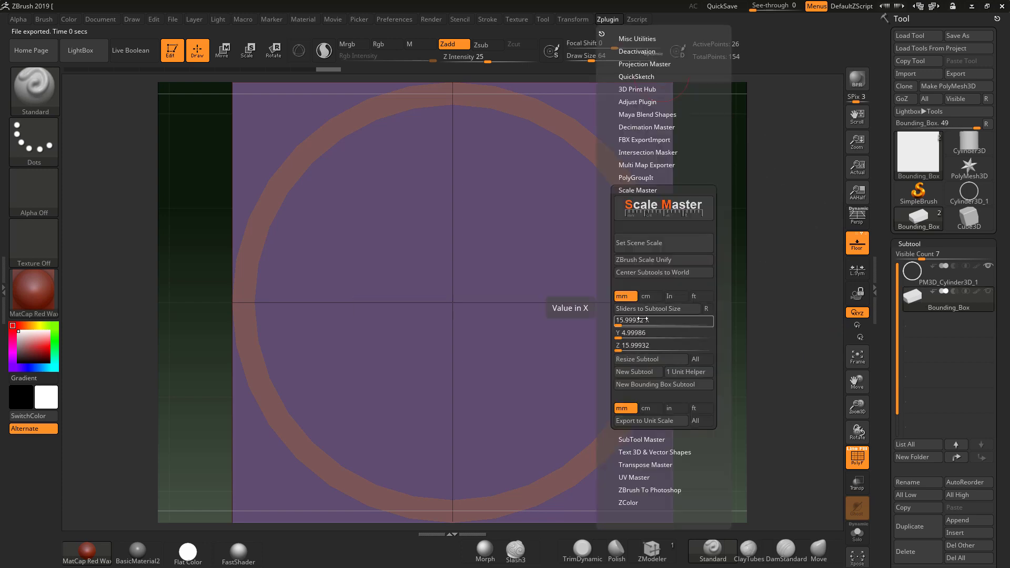
# Set the bounding box's X size value to 12 mm and try Resize Subtool
pyautogui.click(633, 320)
pyautogui.write('12')
pyautogui.click(632, 345)
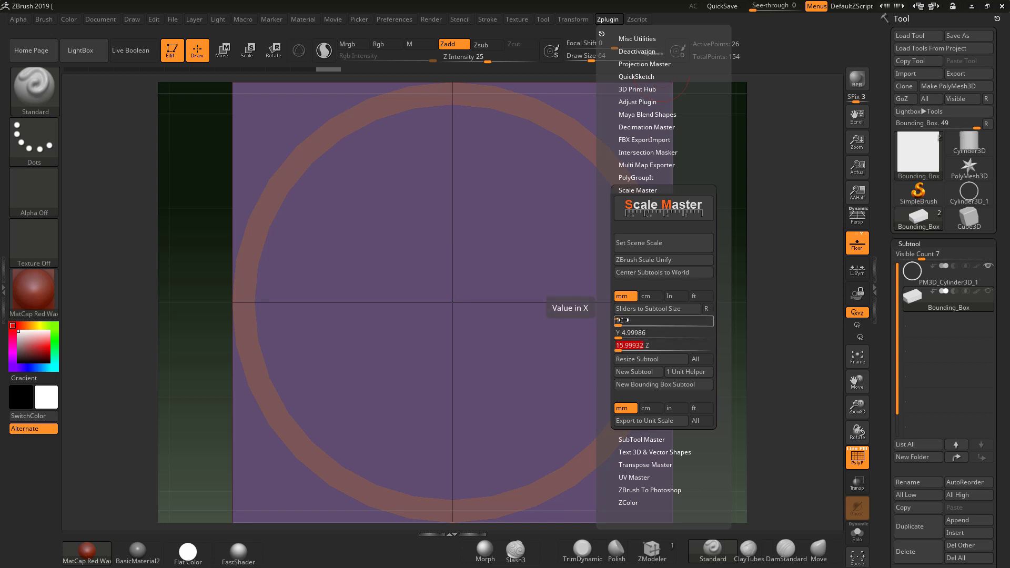
pyautogui.click(623, 319)
pyautogui.press('Return')
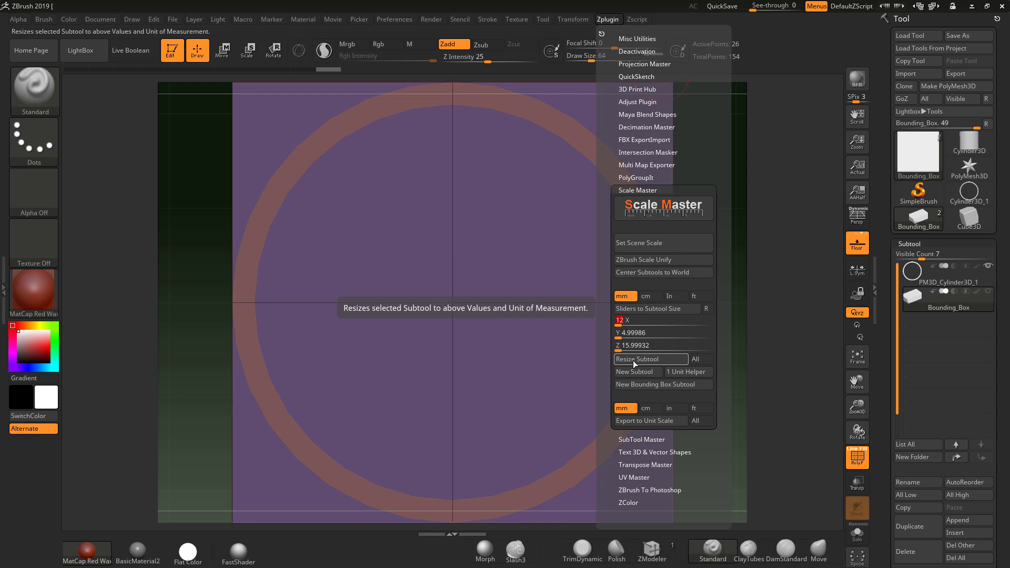
pyautogui.click(632, 359)
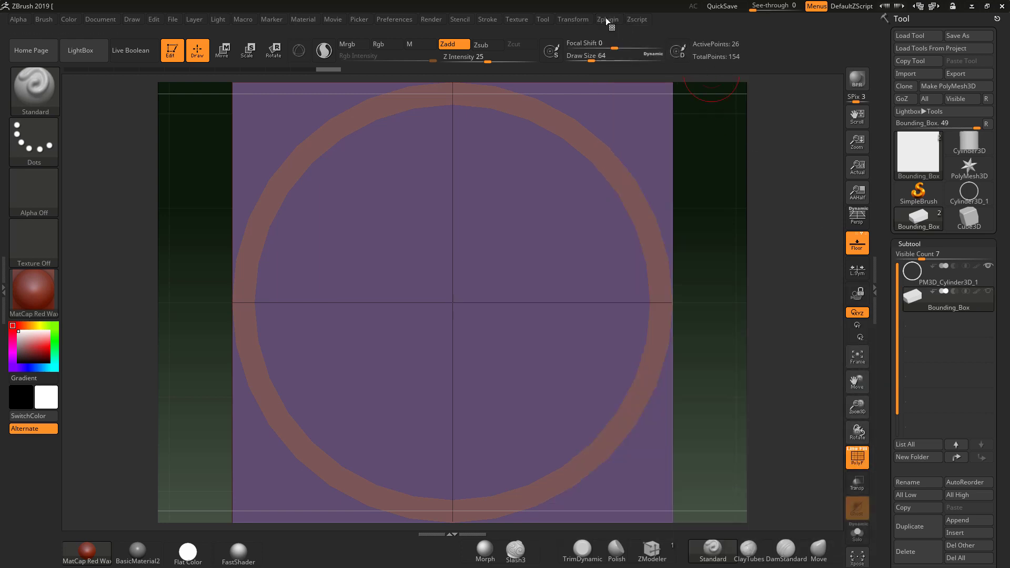
pyautogui.click(607, 20)
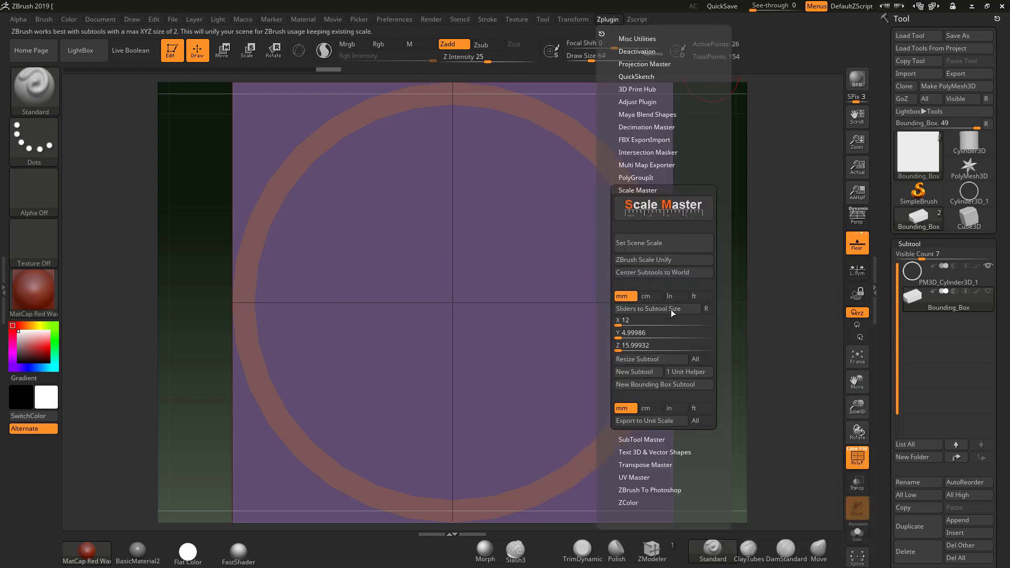
pyautogui.click(634, 361)
pyautogui.click(641, 359)
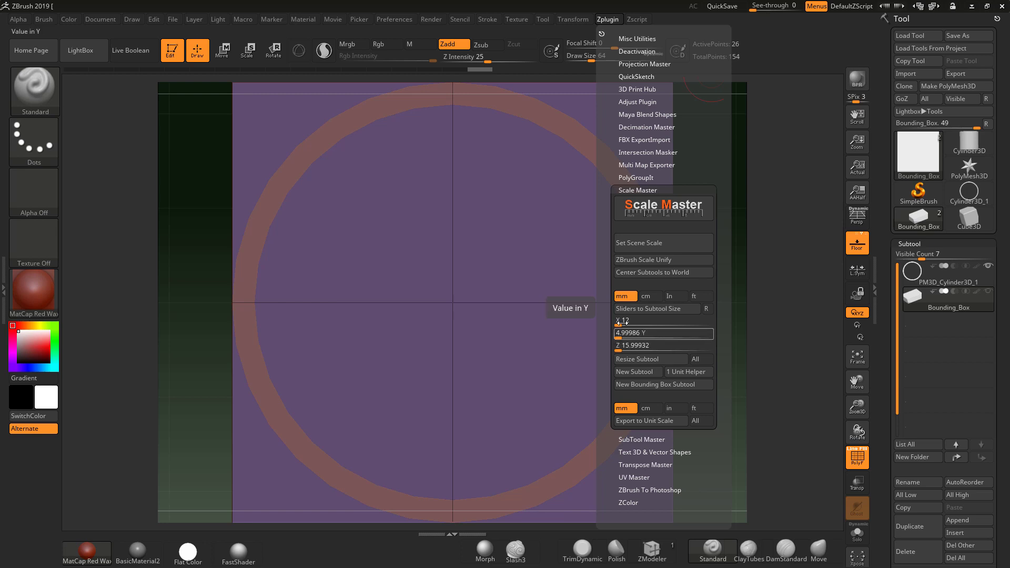
# Set the bounding box's X size value to about 4252.9 mm and apply Resize Subtool, accepting the distortion
pyautogui.moveTo(638, 321); pyautogui.dragTo(643, 344)
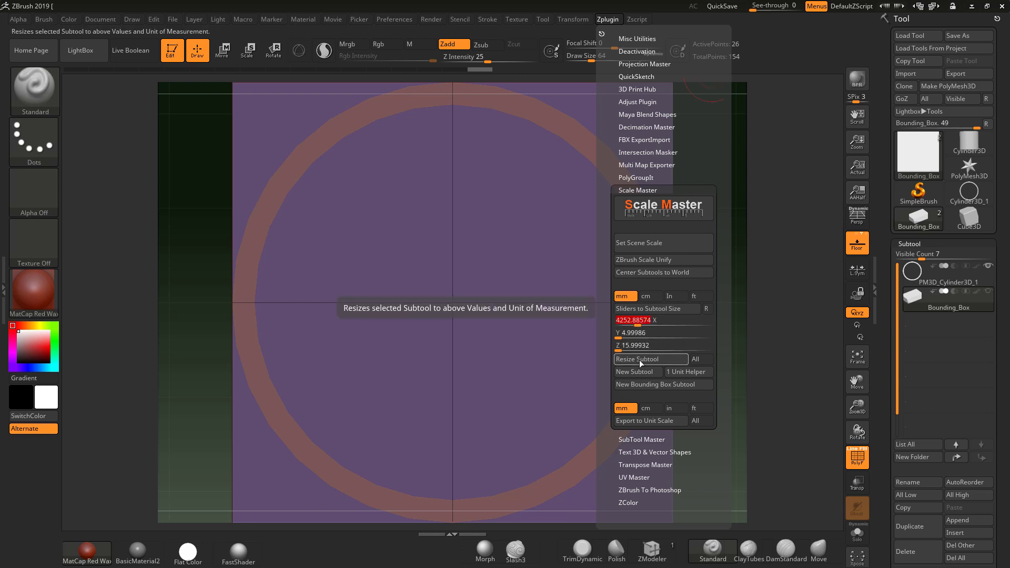
pyautogui.click(639, 360)
pyautogui.click(543, 324)
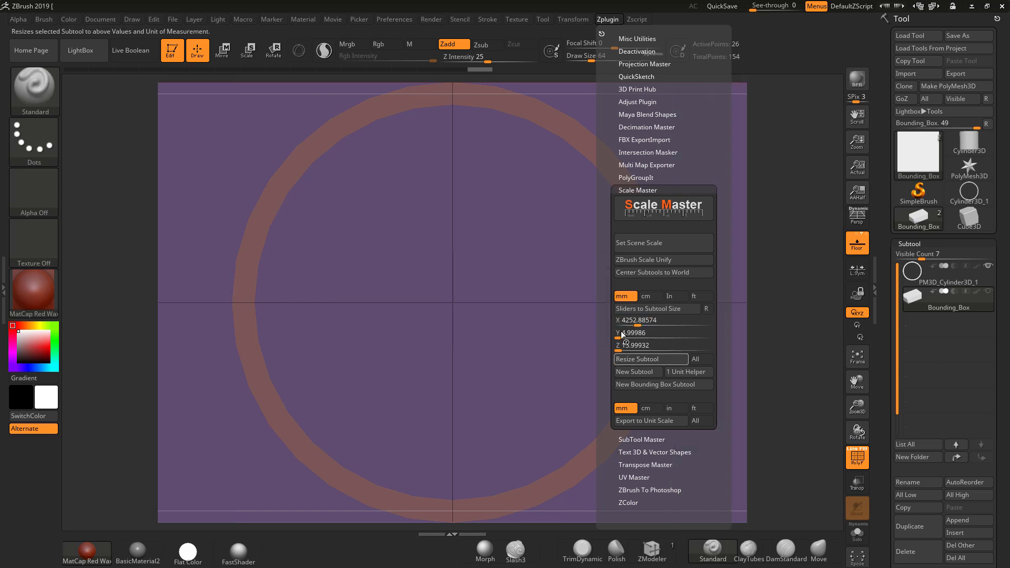
# Set the bounding box's X and Z size values to 12 mm, applying Resize Subtool after each change
pyautogui.click(623, 320)
pyautogui.write('12 X')
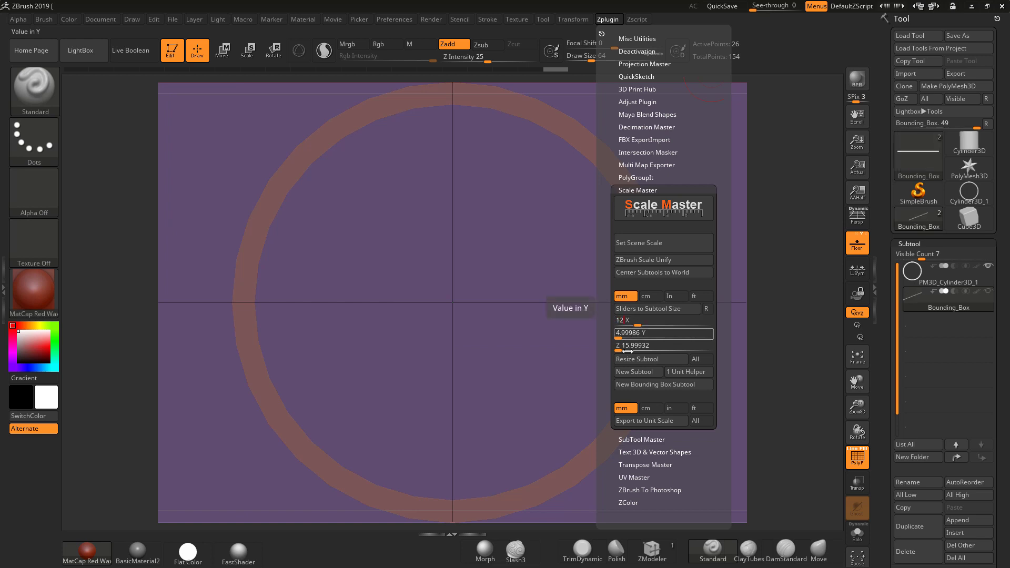
pyautogui.click(632, 359)
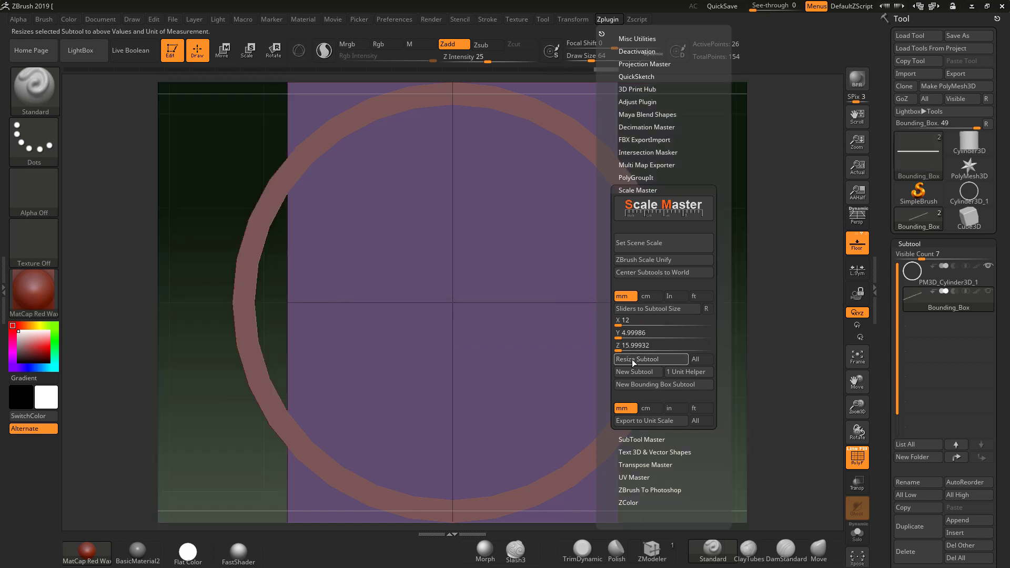
pyautogui.click(628, 345)
pyautogui.doubleClick(640, 345)
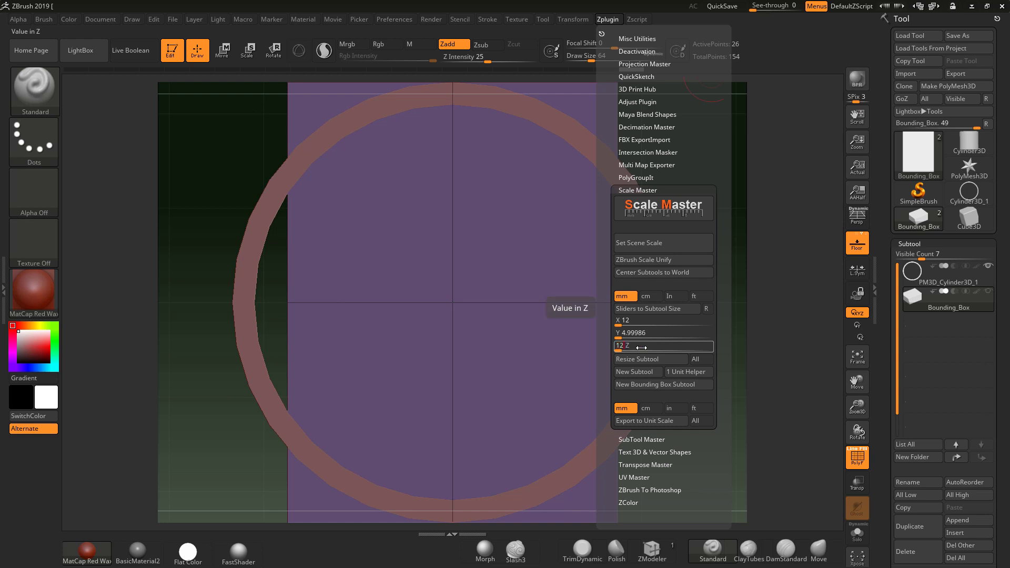
pyautogui.write('12')
pyautogui.press('Return')
pyautogui.click(632, 360)
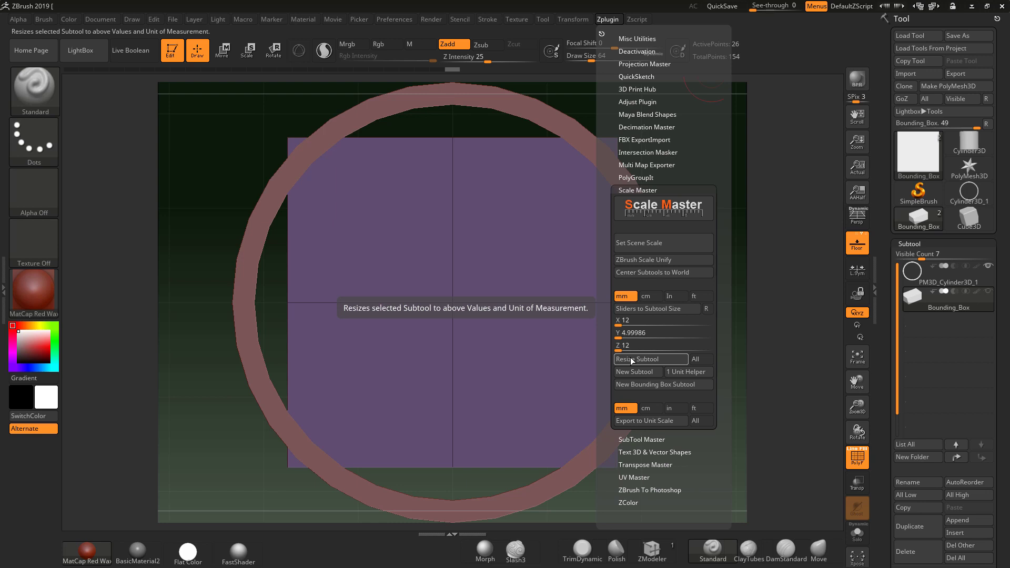
# Set the bounding box's X size value to 8 mm and apply Resize Subtool
pyautogui.doubleClick(620, 321)
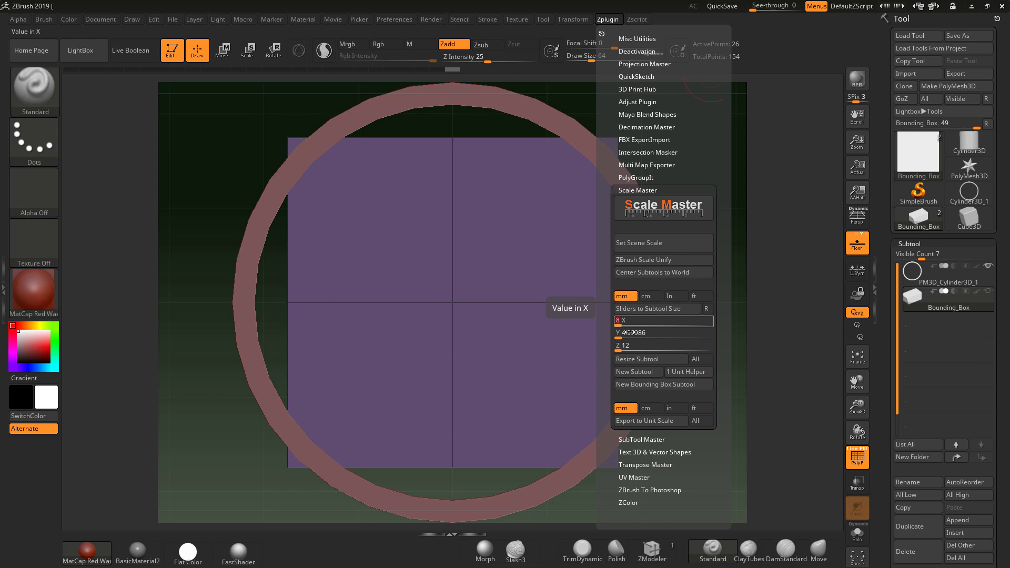
pyautogui.write('8')
pyautogui.press('Return')
pyautogui.click(635, 359)
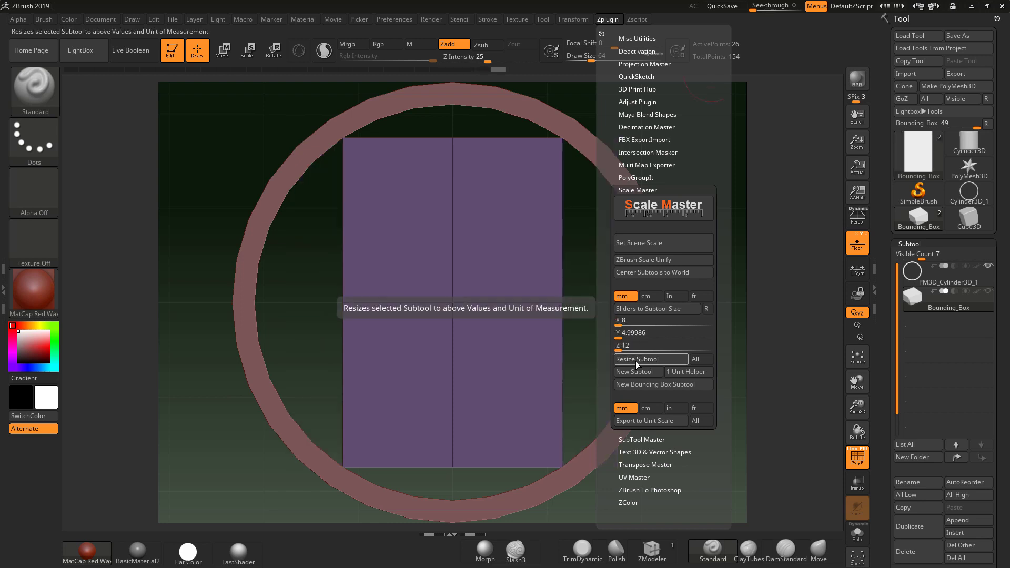
# Set the bounding box's X size value back to 12 mm and apply Resize Subtool
pyautogui.doubleClick(629, 320)
pyautogui.write('1')
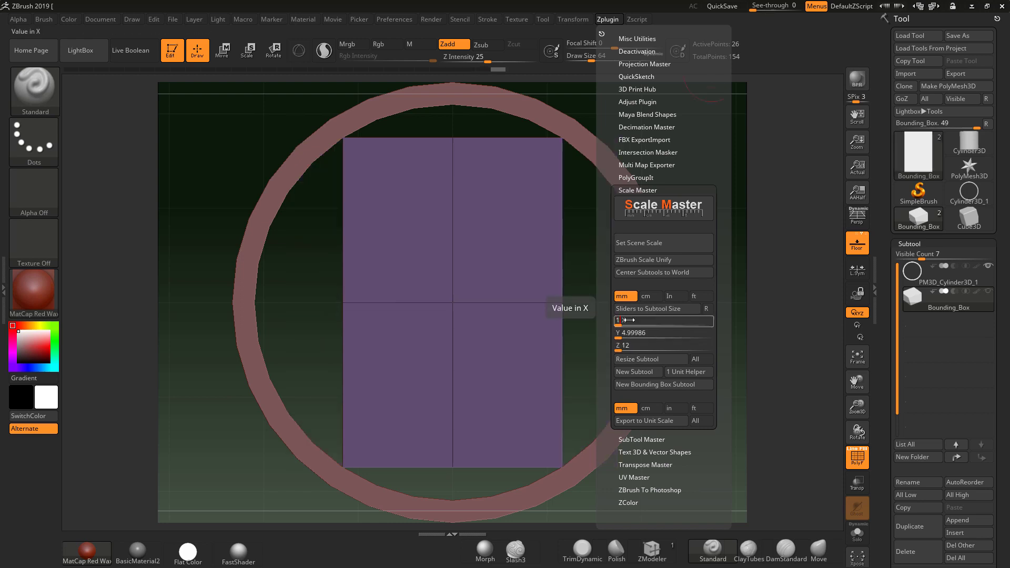
pyautogui.write('2')
pyautogui.press('Return')
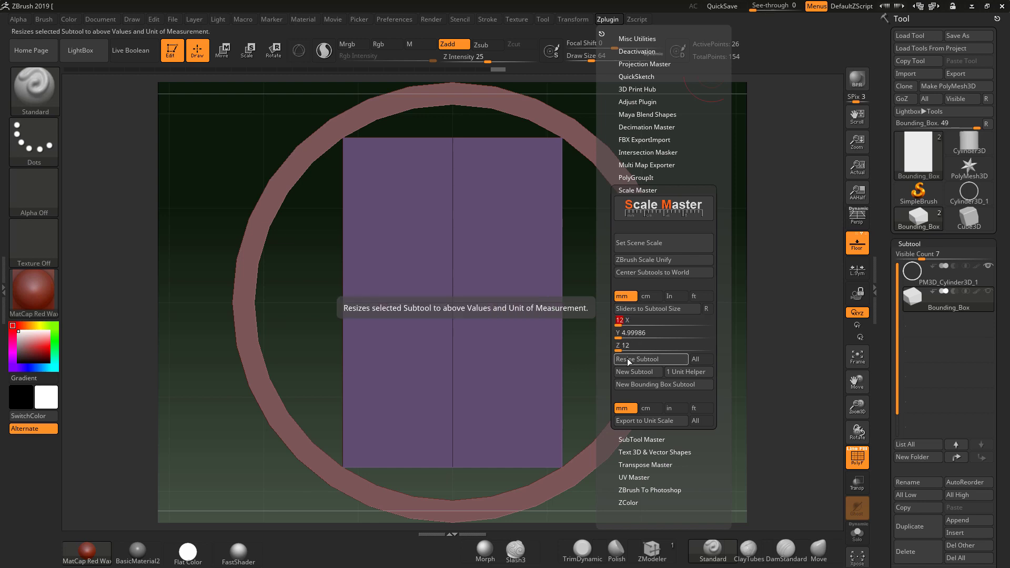
pyautogui.click(627, 359)
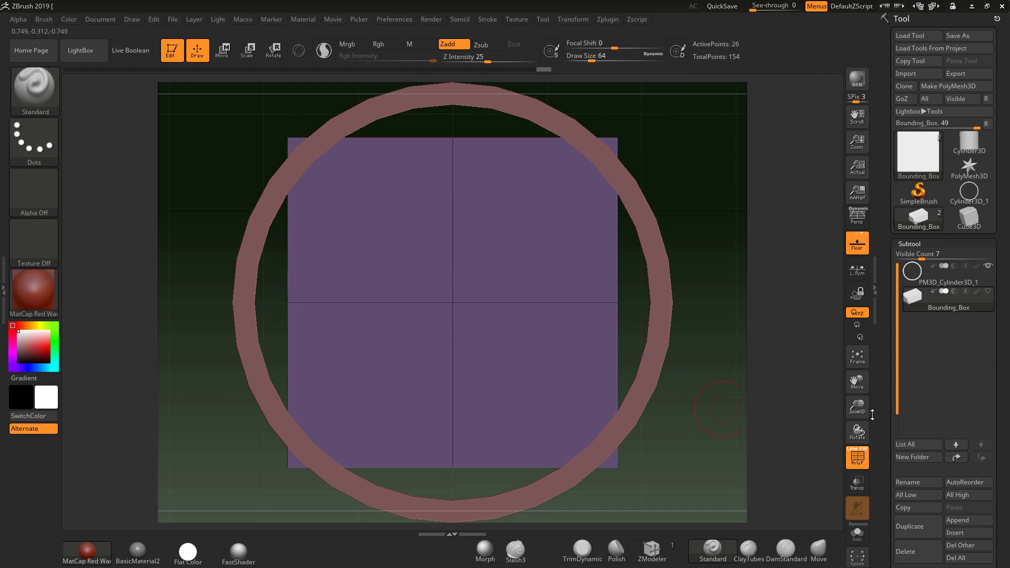
# Select the ring subtool, make the bounding box visible and display it transparently with the floor grid turned off
pyautogui.click(942, 274)
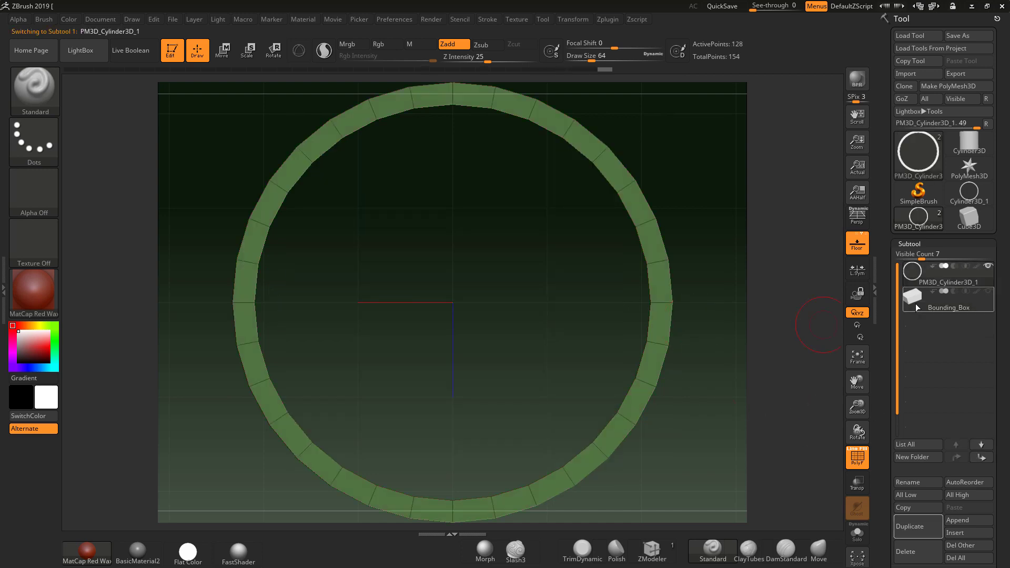
pyautogui.click(988, 291)
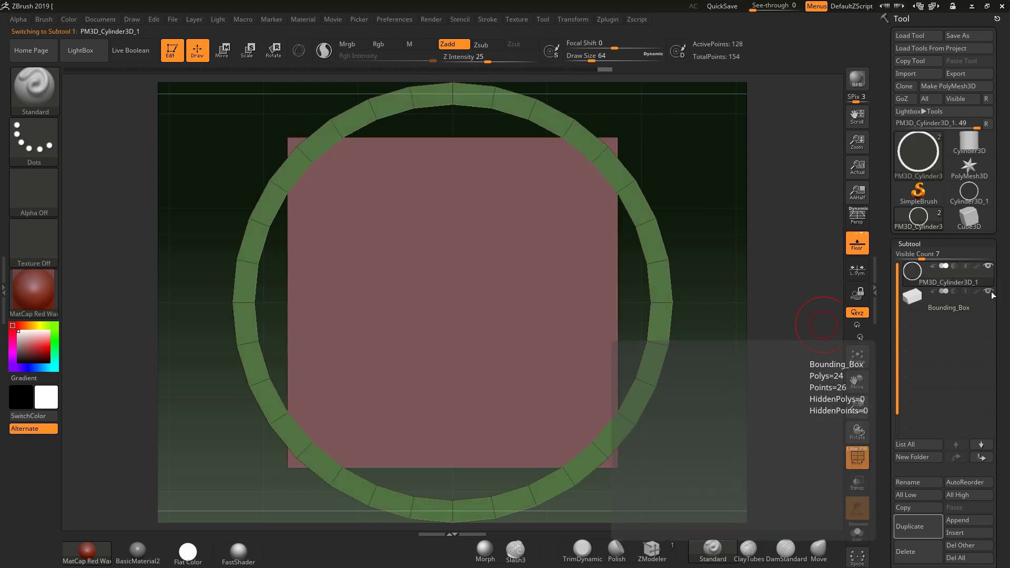
pyautogui.click(857, 482)
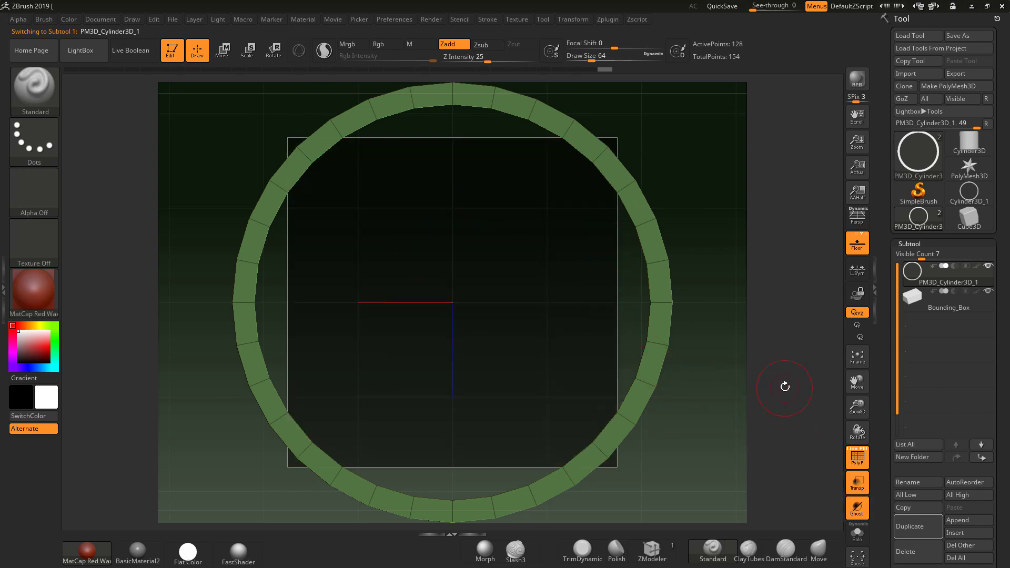
pyautogui.click(857, 243)
pyautogui.moveTo(755, 367); pyautogui.dragTo(732, 290)
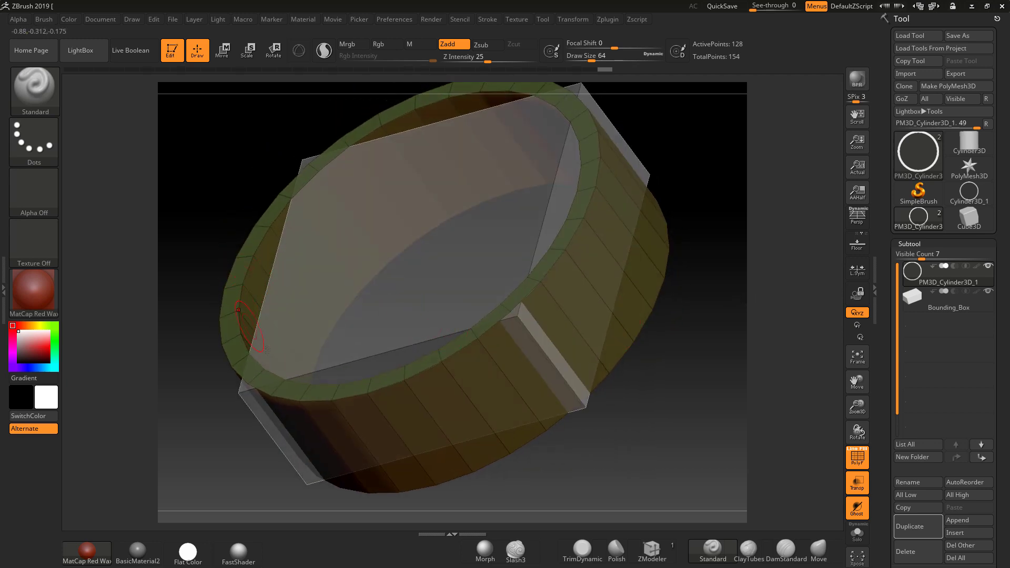
# Regroup the ring's polygroups with Groups By Normals
pyautogui.moveTo(1004, 505); pyautogui.dragTo(1004, 395)
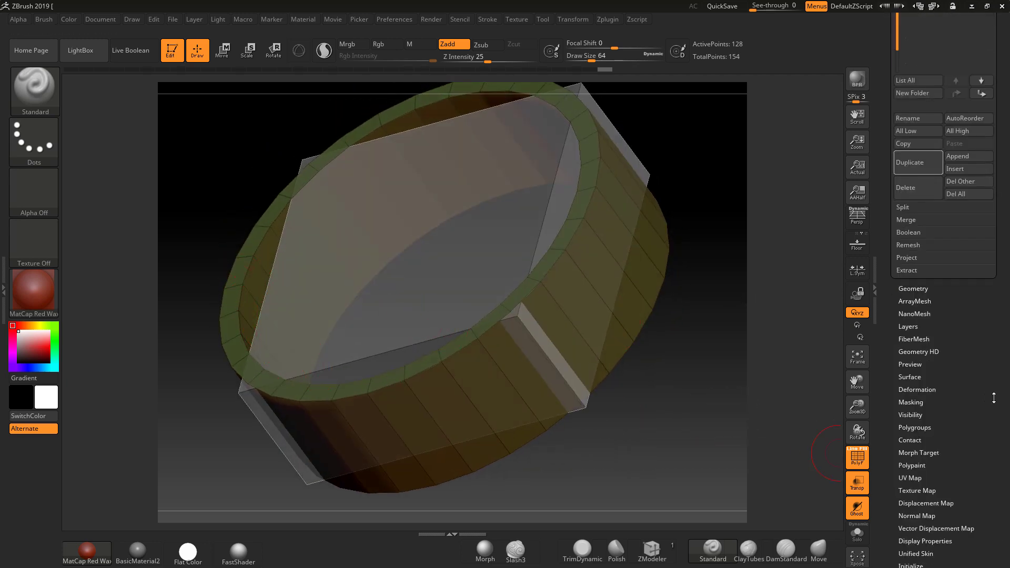
pyautogui.click(911, 427)
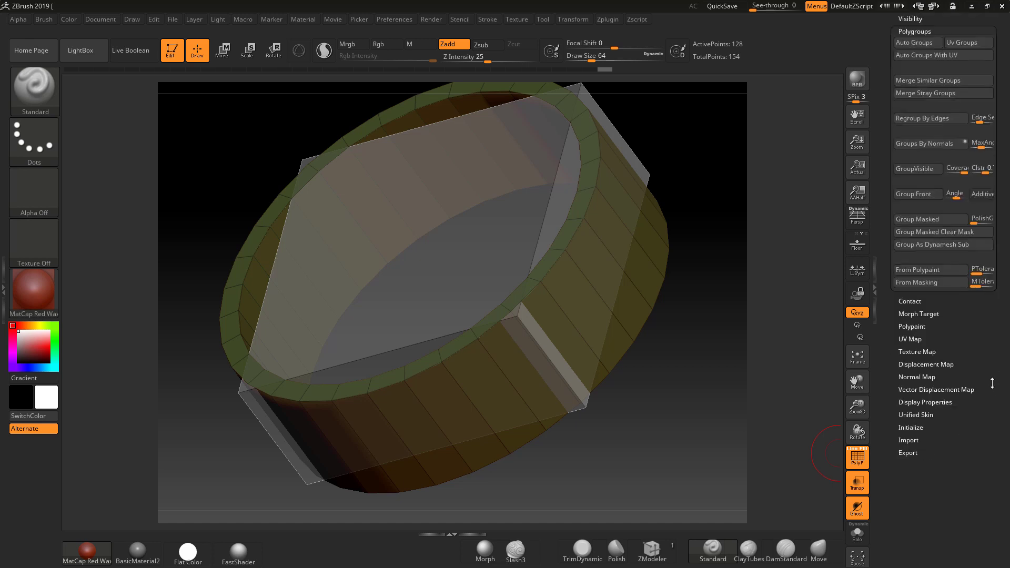
pyautogui.click(919, 288)
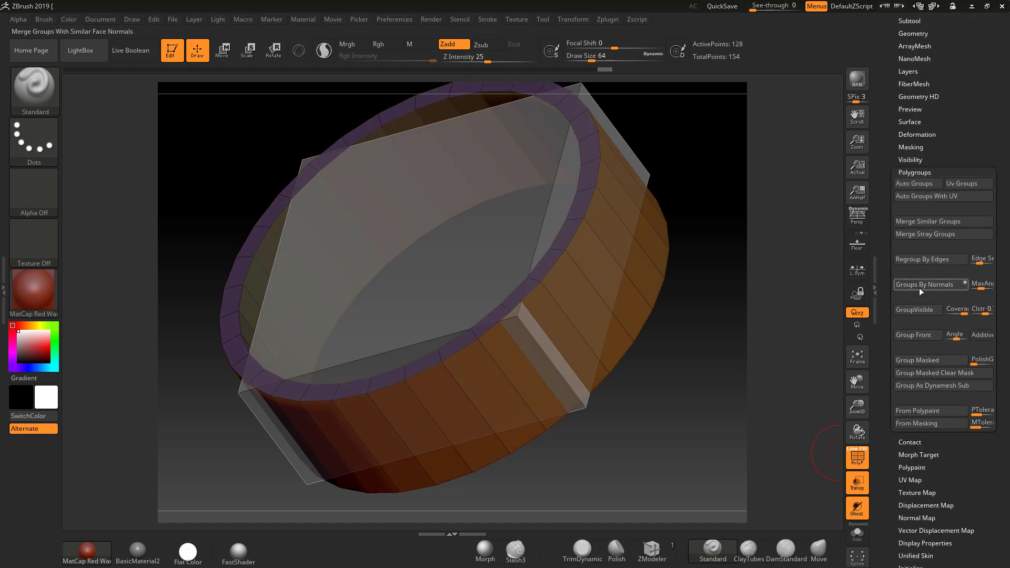
pyautogui.moveTo(762, 331); pyautogui.dragTo(766, 372)
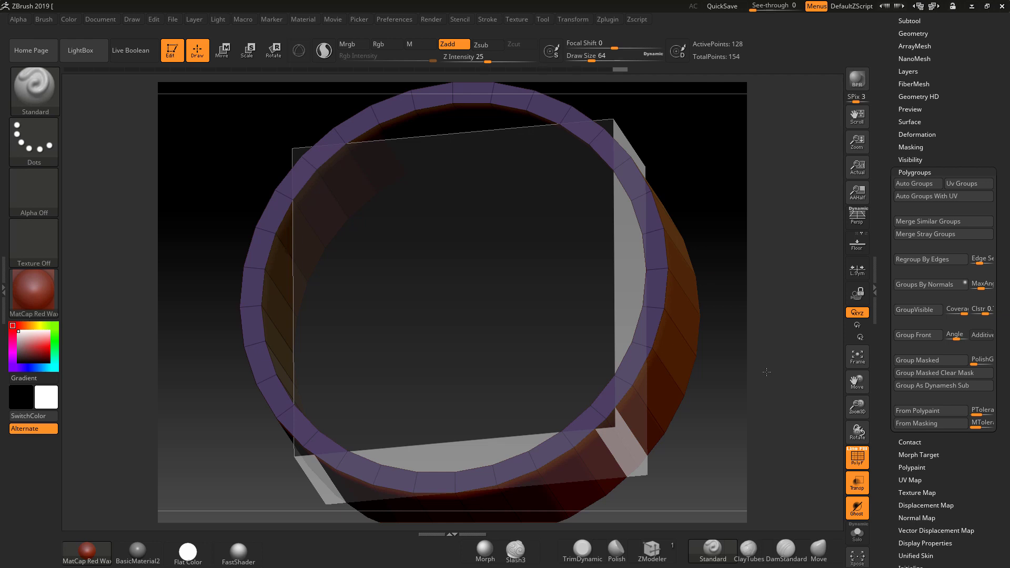
# Hide the ring's inner-wall and side polygroups so that only the outer band stays visible
pyautogui.moveTo(767, 373); pyautogui.dragTo(578, 371)
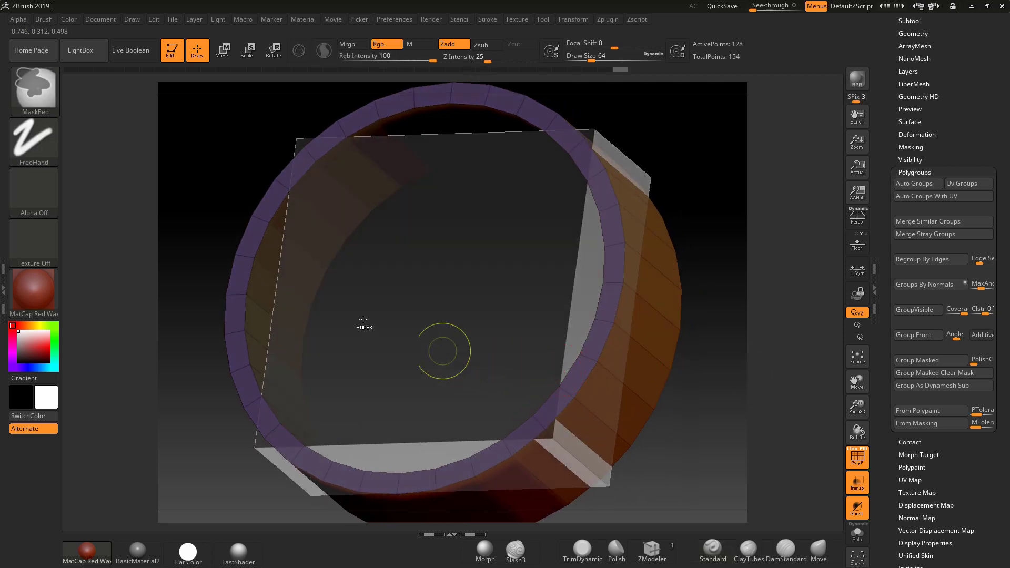
pyautogui.keyDown('ctrl'); pyautogui.keyDown('shift'); pyautogui.click(266, 279); pyautogui.keyUp('shift'); pyautogui.keyUp('ctrl')
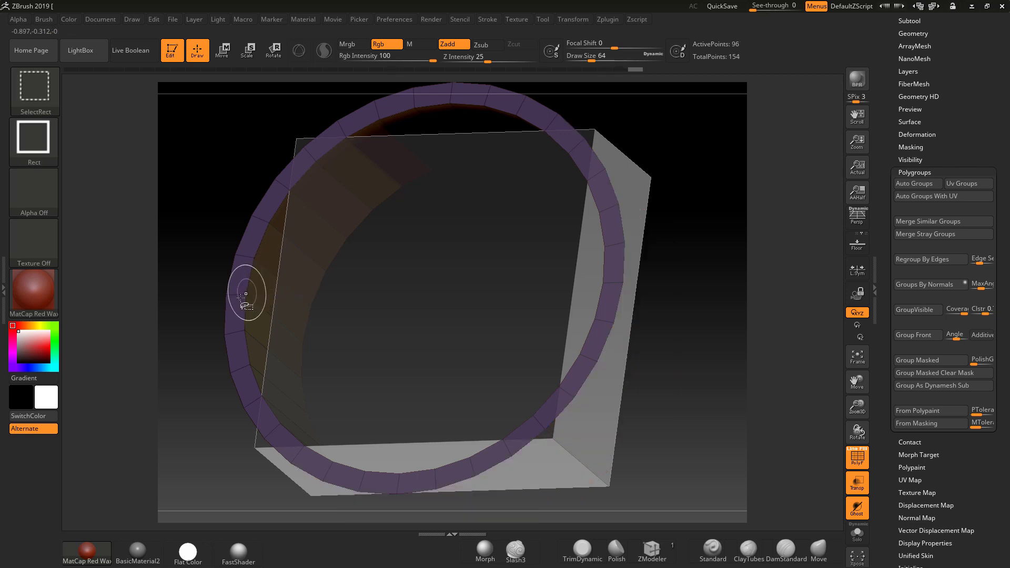
pyautogui.keyDown('ctrl'); pyautogui.keyDown('shift'); pyautogui.click(226, 297); pyautogui.keyUp('shift'); pyautogui.keyUp('ctrl')
pyautogui.moveTo(750, 394)
pyautogui.mouseDown()
pyautogui.moveTo(624, 349)
pyautogui.moveTo(311, 295)
pyautogui.mouseUp()
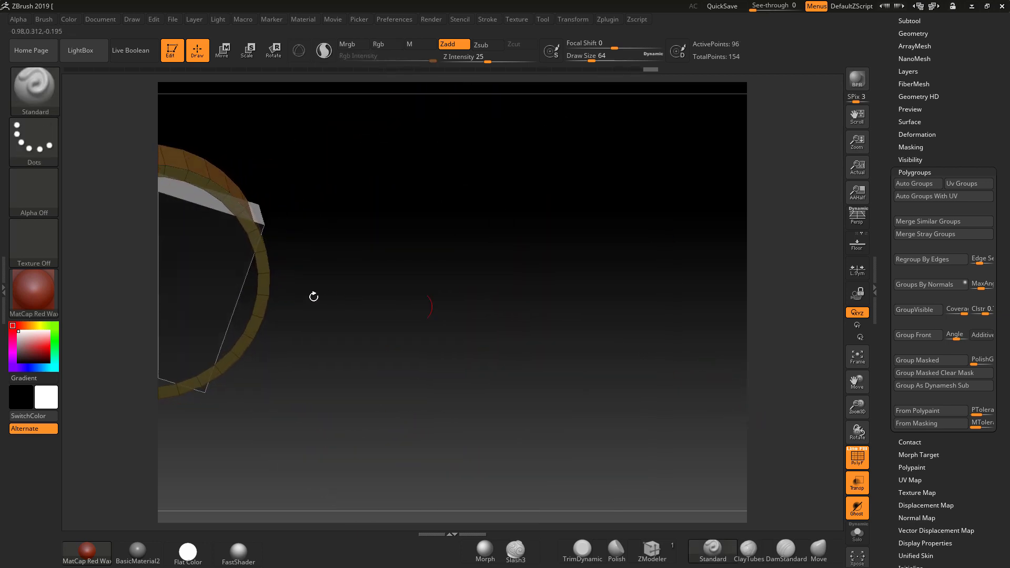
pyautogui.keyDown('ctrl'); pyautogui.keyDown('alt'); pyautogui.keyDown('shift'); pyautogui.click(263, 280); pyautogui.keyUp('shift'); pyautogui.keyUp('alt'); pyautogui.keyUp('ctrl')
pyautogui.press('f')
pyautogui.moveTo(700, 326); pyautogui.dragTo(639, 345)
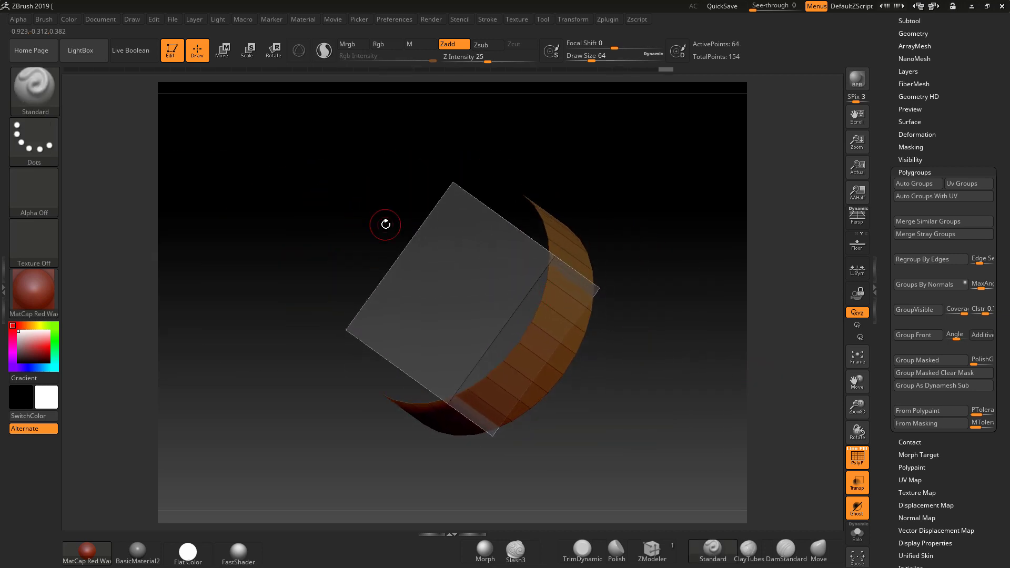
# Mask the isolated outer band completely and unhide the rest of the ring
pyautogui.keyDown('ctrl'); pyautogui.moveTo(197, 106); pyautogui.dragTo(725, 526); pyautogui.keyUp('ctrl')
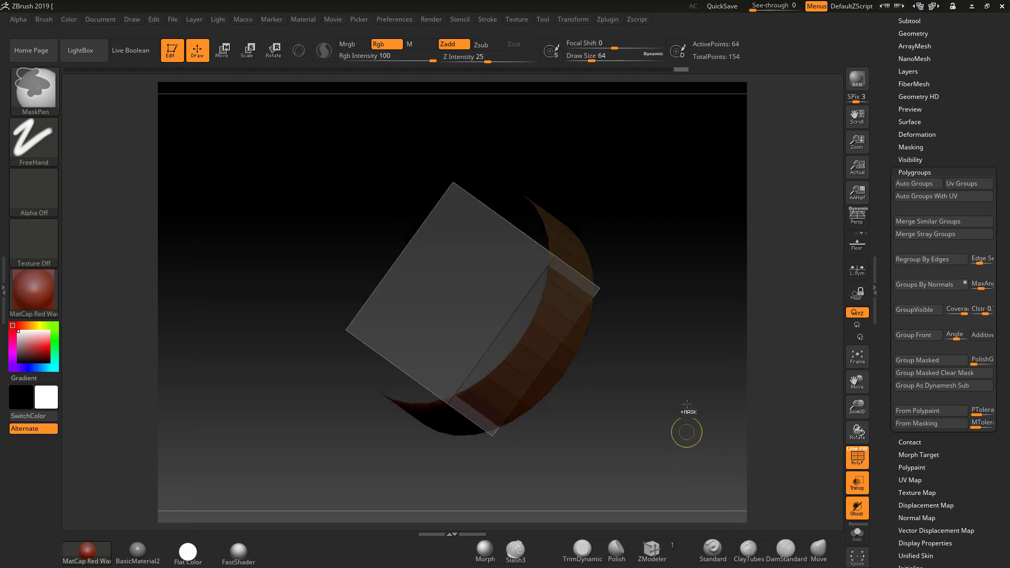
pyautogui.keyDown('ctrl'); pyautogui.keyDown('shift'); pyautogui.click(694, 311); pyautogui.keyUp('shift'); pyautogui.keyUp('ctrl')
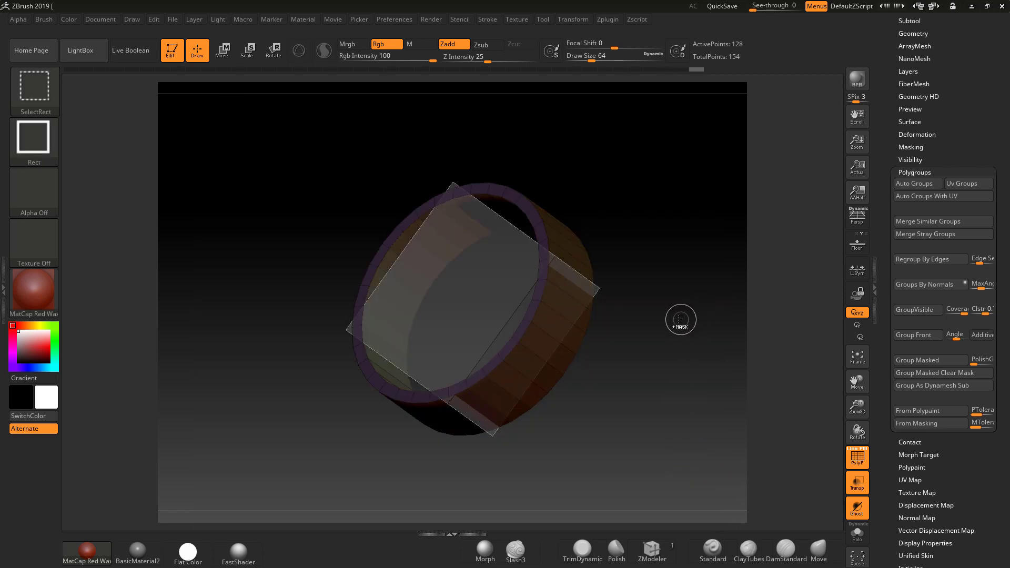
pyautogui.press('ctrl')
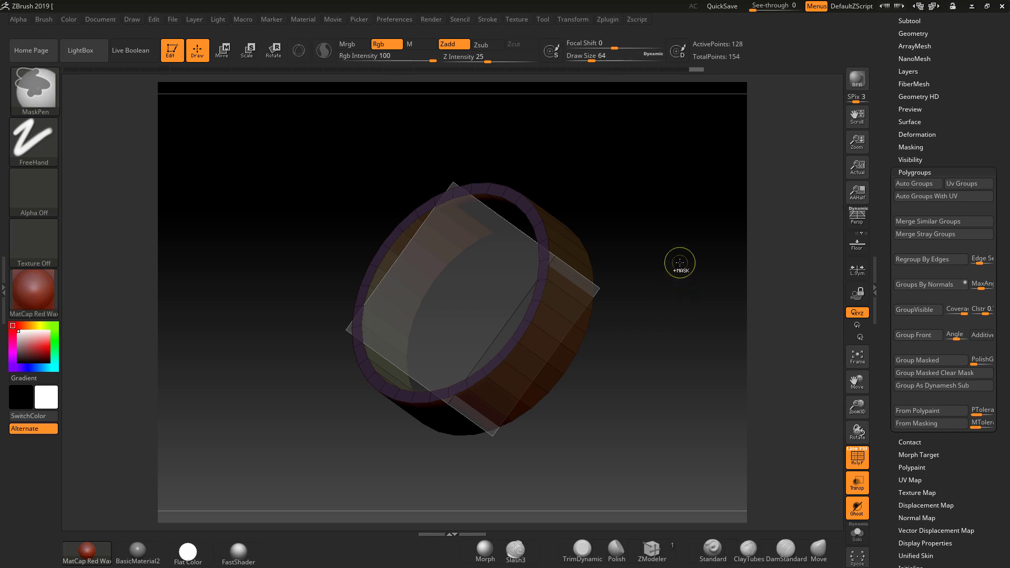
# Check the mask with the Flat Color material, invert it to unmask the outer band, and assign FastShader
pyautogui.click(194, 556)
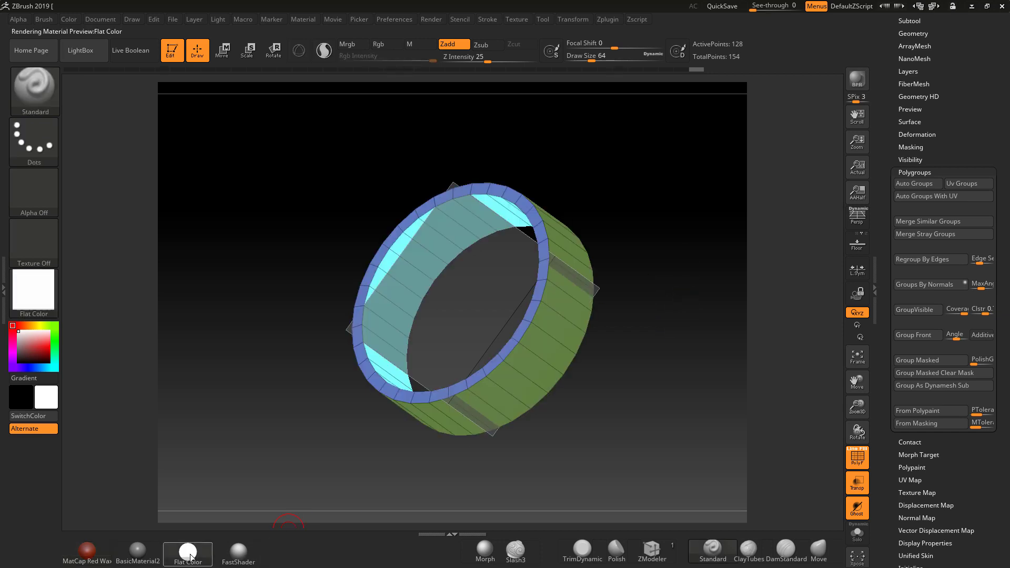
pyautogui.press('ctrl')
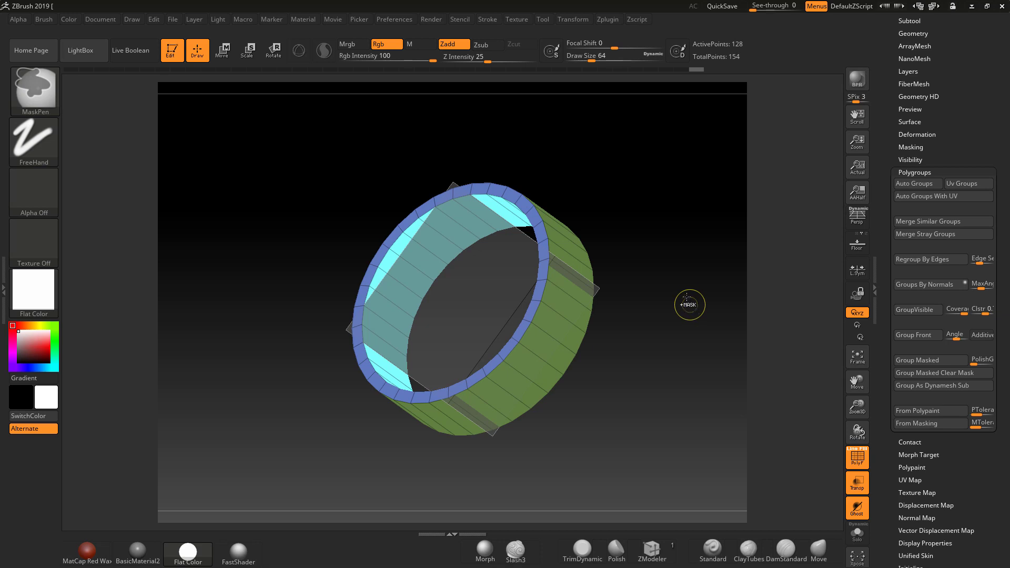
pyautogui.keyDown('ctrl'); pyautogui.click(686, 294); pyautogui.keyUp('ctrl')
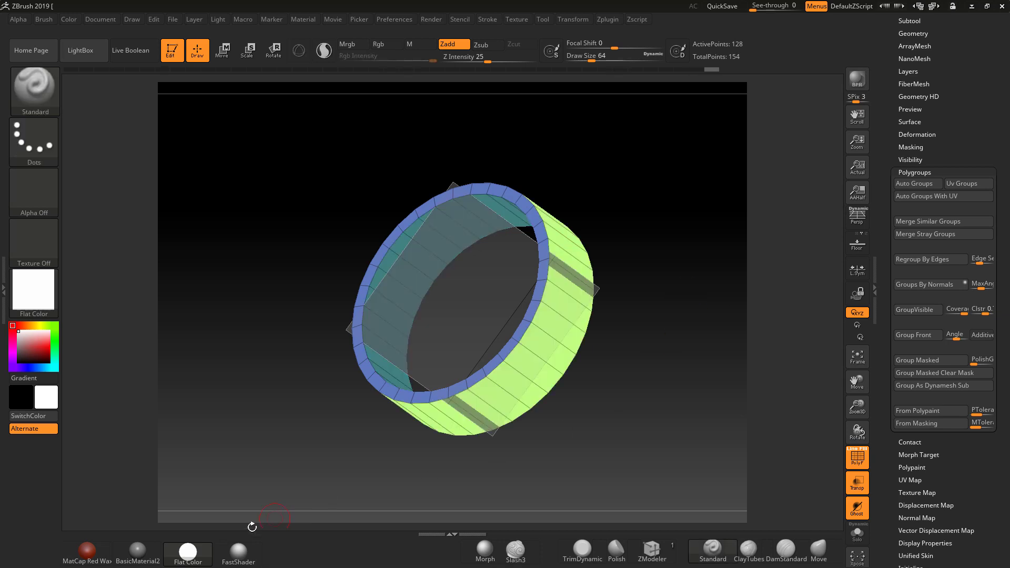
pyautogui.click(238, 551)
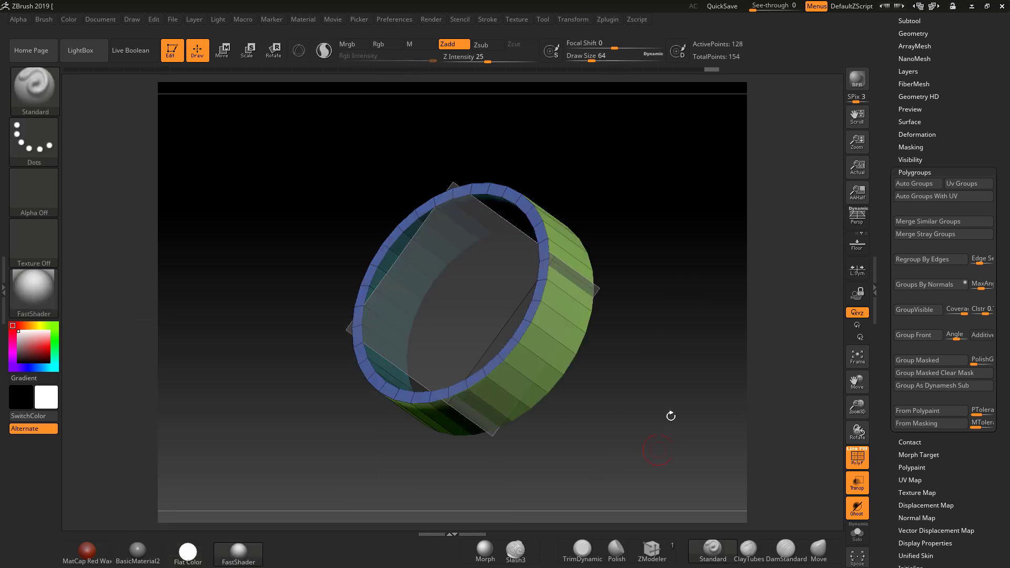
# Face the ring straight on in Scale mode, enable the Gizmo and move it to the unmasked mesh center
pyautogui.keyDown('shift'); pyautogui.moveTo(669, 412); pyautogui.dragTo(684, 411); pyautogui.keyUp('shift')
pyautogui.keyDown('alt'); pyautogui.moveTo(743, 379); pyautogui.dragTo(557, 442); pyautogui.keyUp('alt')
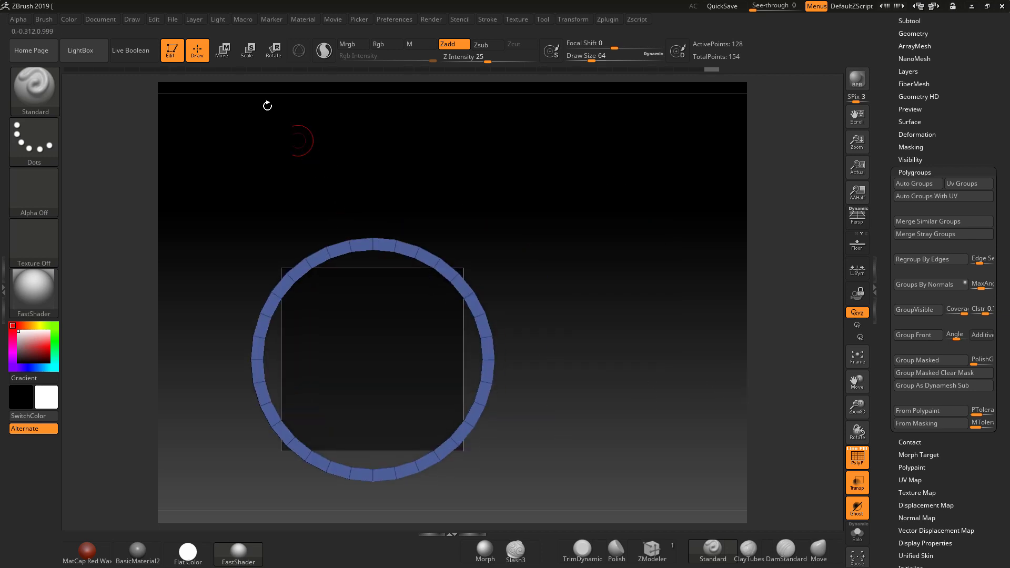
pyautogui.click(254, 51)
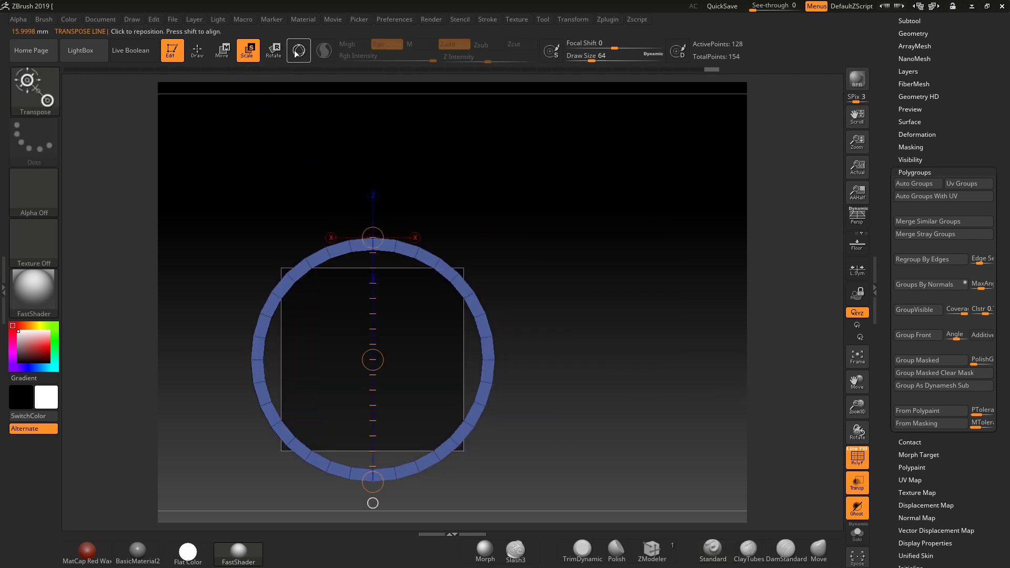
pyautogui.click(298, 50)
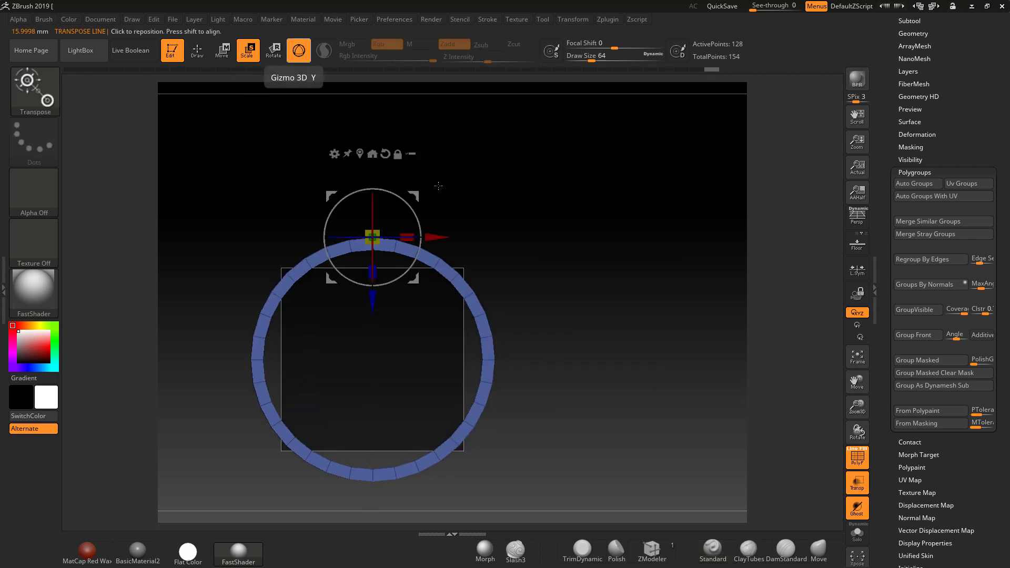
pyautogui.click(359, 153)
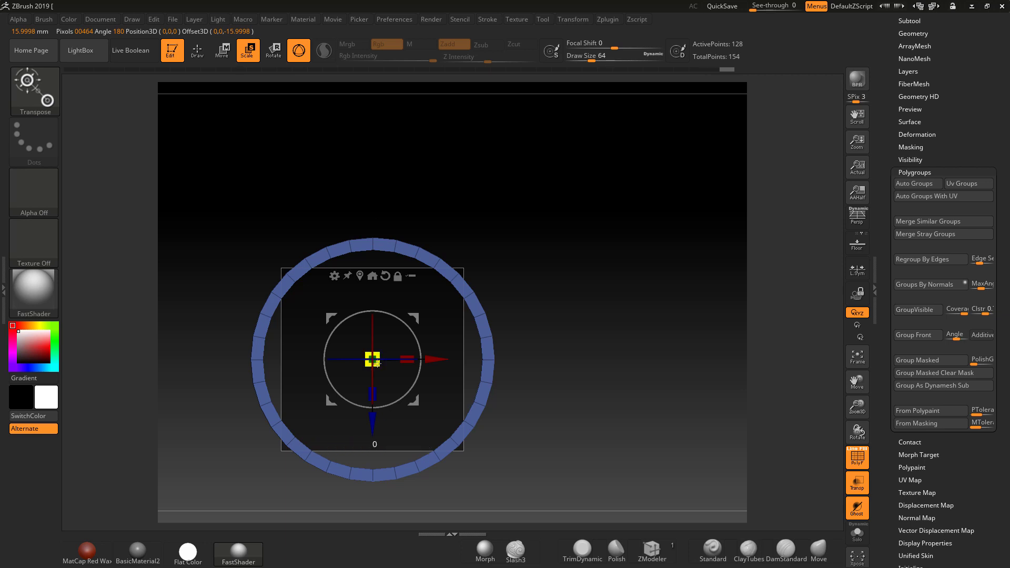
# Undo the trial scaling of the outer band and scale the inner wall inward to about 0.83, meeting the 12 mm bounding box
pyautogui.moveTo(376, 362); pyautogui.dragTo(368, 361)
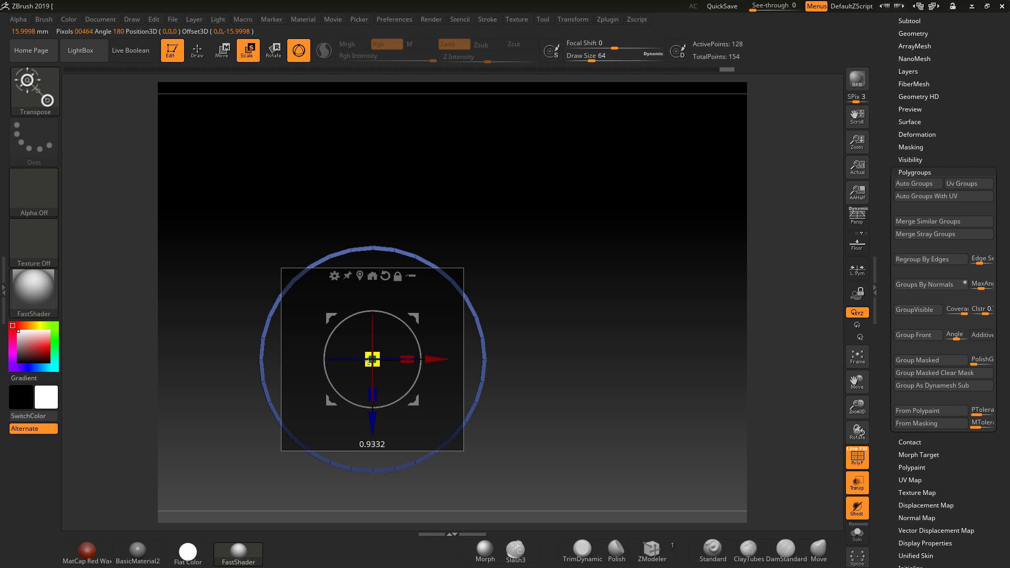
pyautogui.hotkey('ctrl', 'z')
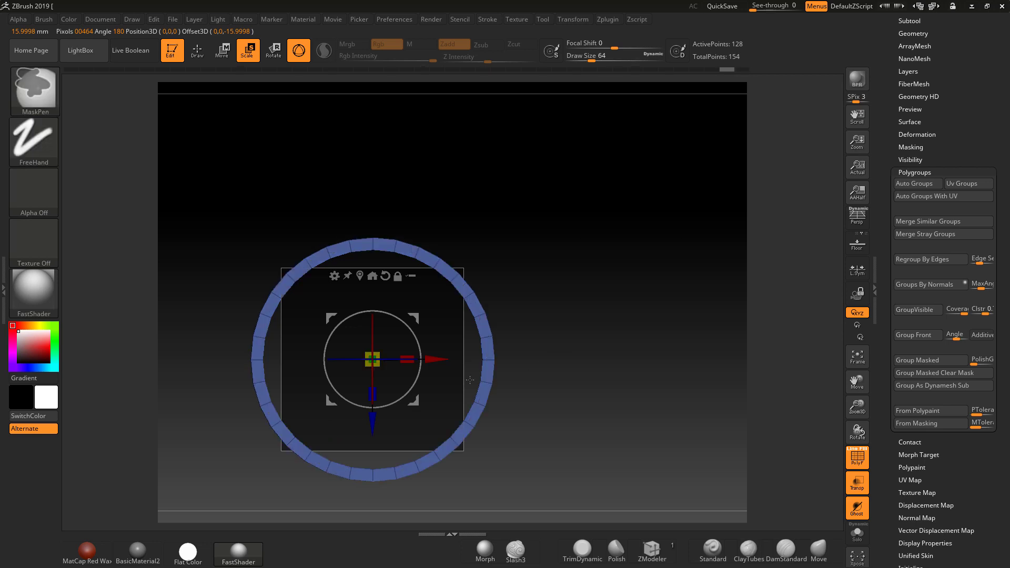
pyautogui.moveTo(372, 360); pyautogui.dragTo(360, 356)
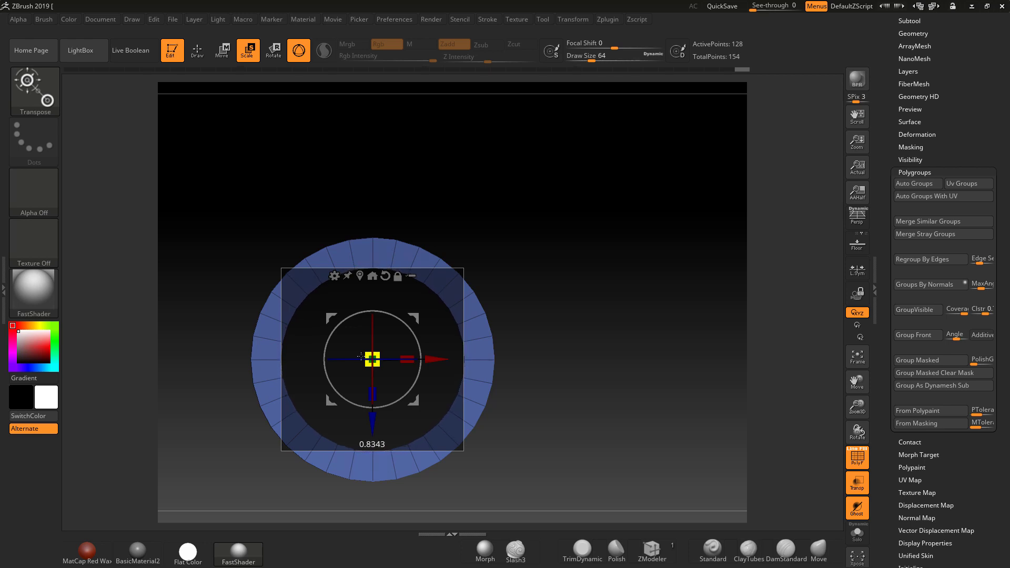
pyautogui.keyDown('alt'); pyautogui.moveTo(564, 303); pyautogui.dragTo(584, 441); pyautogui.keyUp('alt')
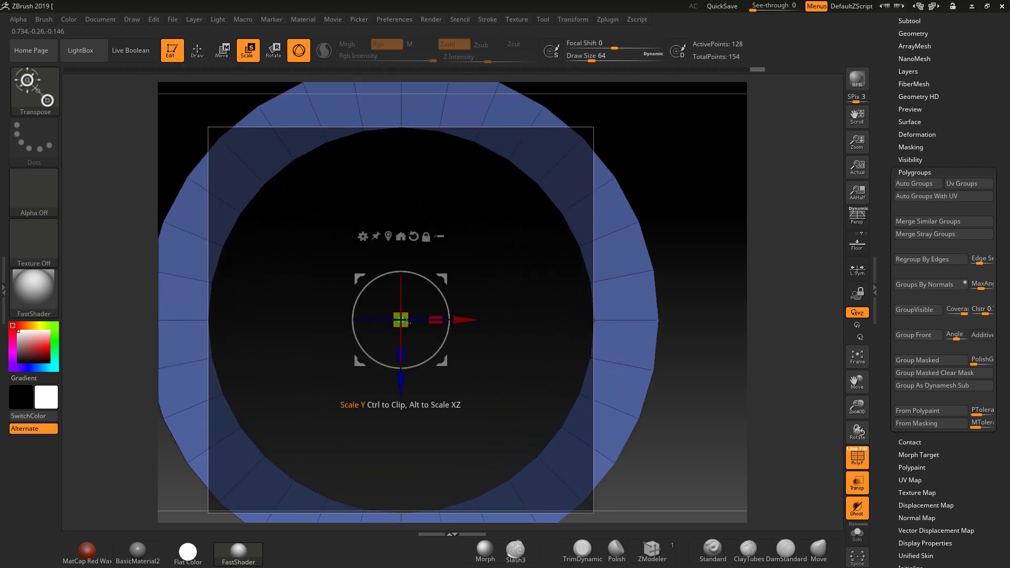
pyautogui.moveTo(410, 325); pyautogui.dragTo(406, 325)
# Apply the Flat Color material, clear the ring's mask and view the ring from the side
pyautogui.keyDown('alt'); pyautogui.moveTo(704, 354); pyautogui.dragTo(668, 347); pyautogui.keyUp('alt')
pyautogui.moveTo(667, 347); pyautogui.dragTo(577, 334, button='right')
pyautogui.moveTo(578, 334); pyautogui.dragTo(586, 335)
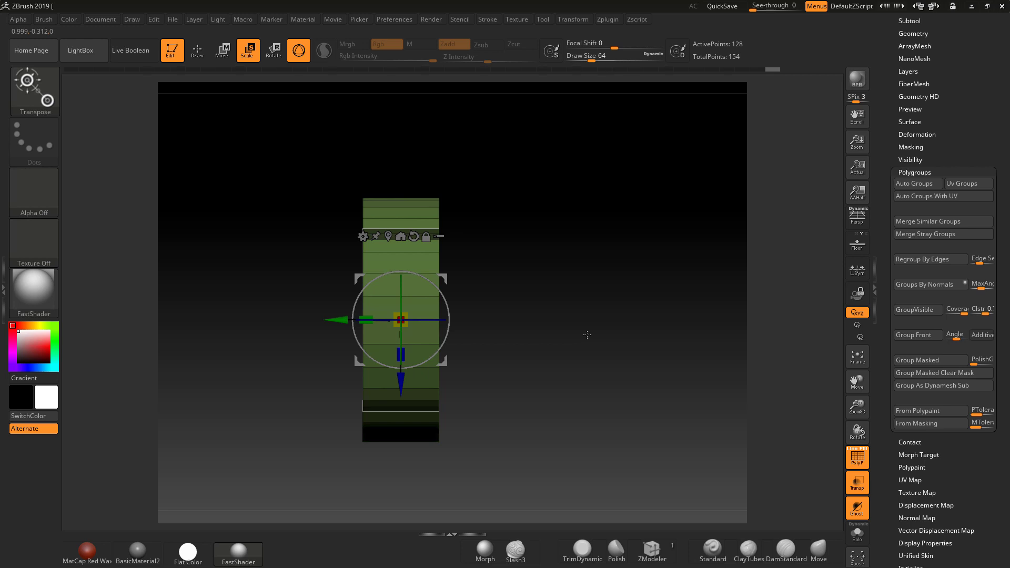
pyautogui.keyDown('alt'); pyautogui.moveTo(612, 327); pyautogui.dragTo(657, 299, button='right'); pyautogui.keyUp('alt')
pyautogui.click(188, 551)
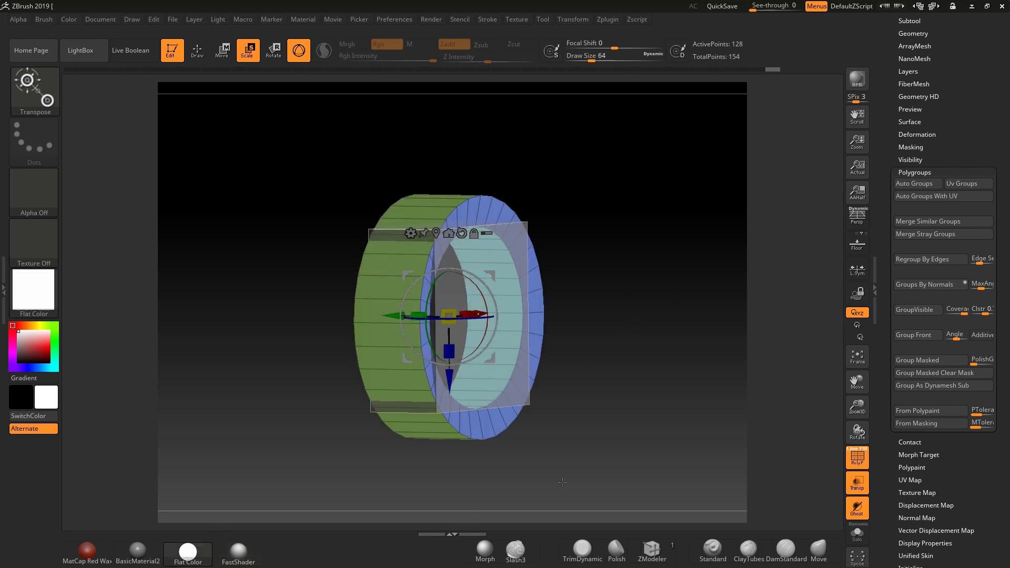
pyautogui.press('ctrl')
pyautogui.keyDown('ctrl'); pyautogui.moveTo(653, 227); pyautogui.dragTo(675, 292); pyautogui.keyUp('ctrl')
pyautogui.keyDown('shift'); pyautogui.moveTo(662, 333); pyautogui.dragTo(671, 338, button='right'); pyautogui.keyUp('shift')
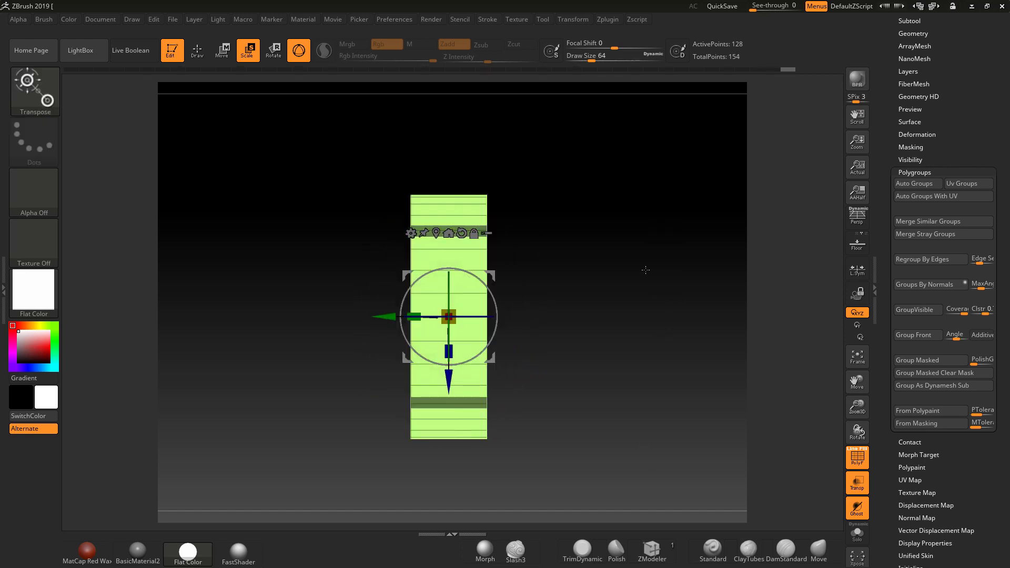
# Mask one side edge of the ring and center the Gizmo on the opposite, unmasked side
pyautogui.keyDown('ctrl'); pyautogui.moveTo(588, 133); pyautogui.dragTo(492, 433); pyautogui.keyUp('ctrl')
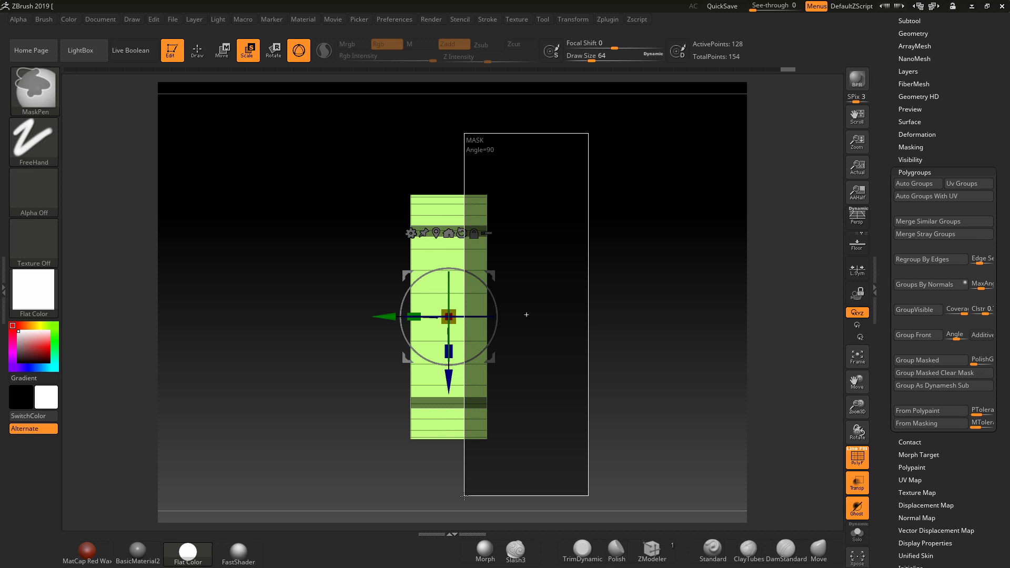
pyautogui.keyDown('ctrl'); pyautogui.moveTo(463, 495); pyautogui.dragTo(466, 496); pyautogui.keyUp('ctrl')
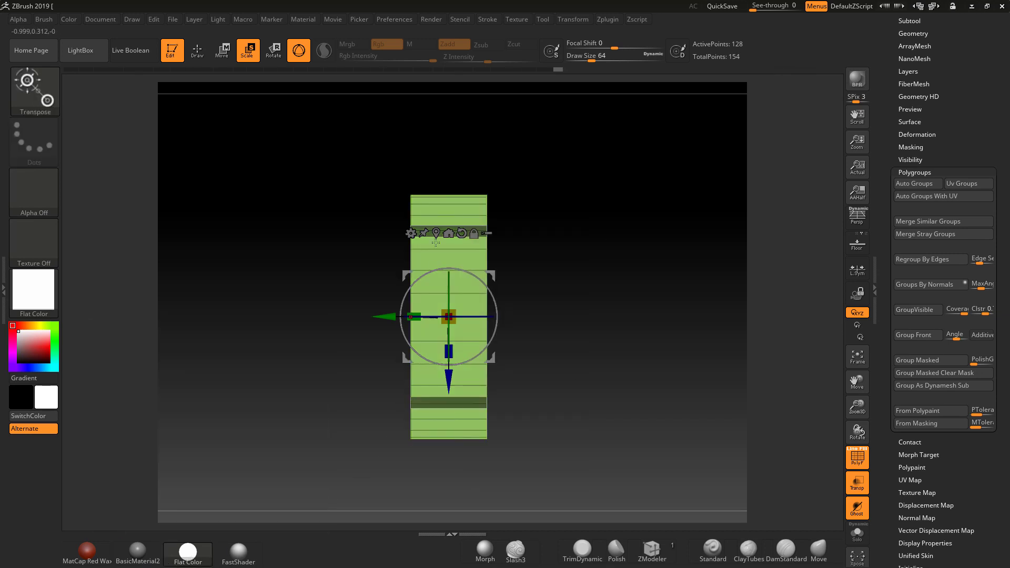
pyautogui.click(436, 235)
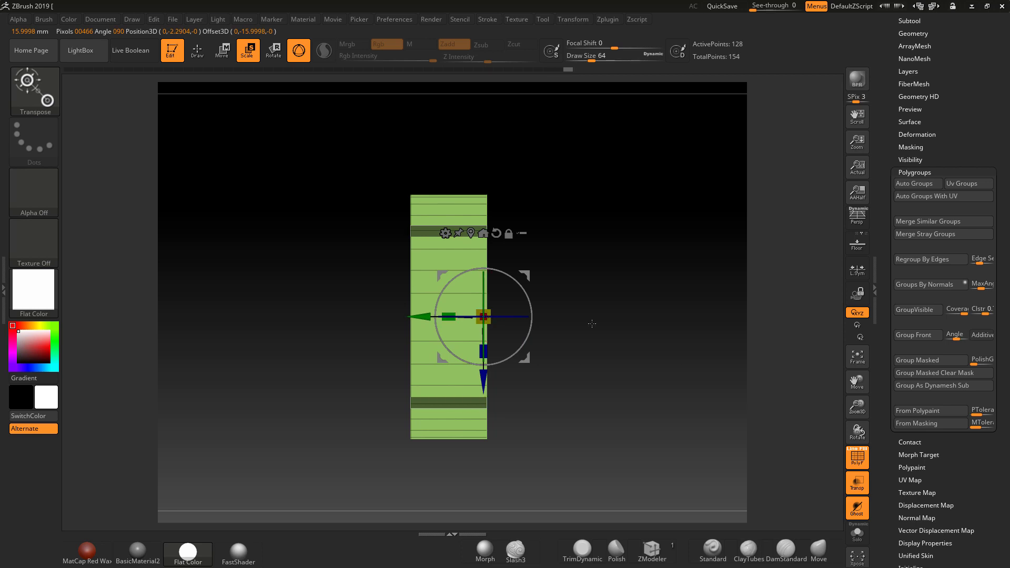
# Flatten the ring's unmasked side face by repeatedly scaling it down along the Y axis
pyautogui.moveTo(591, 323); pyautogui.dragTo(588, 324)
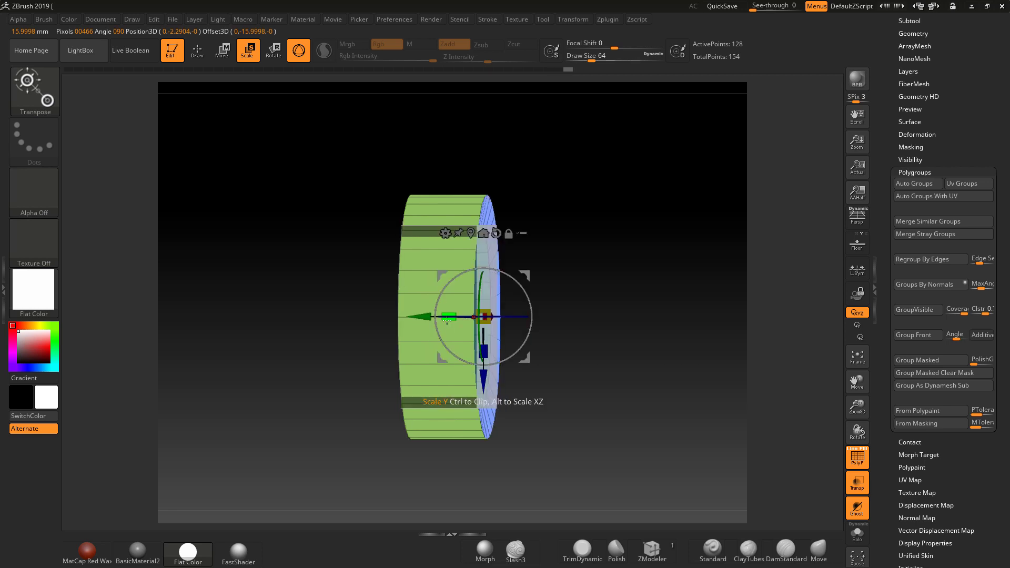
pyautogui.moveTo(446, 322); pyautogui.dragTo(605, 317)
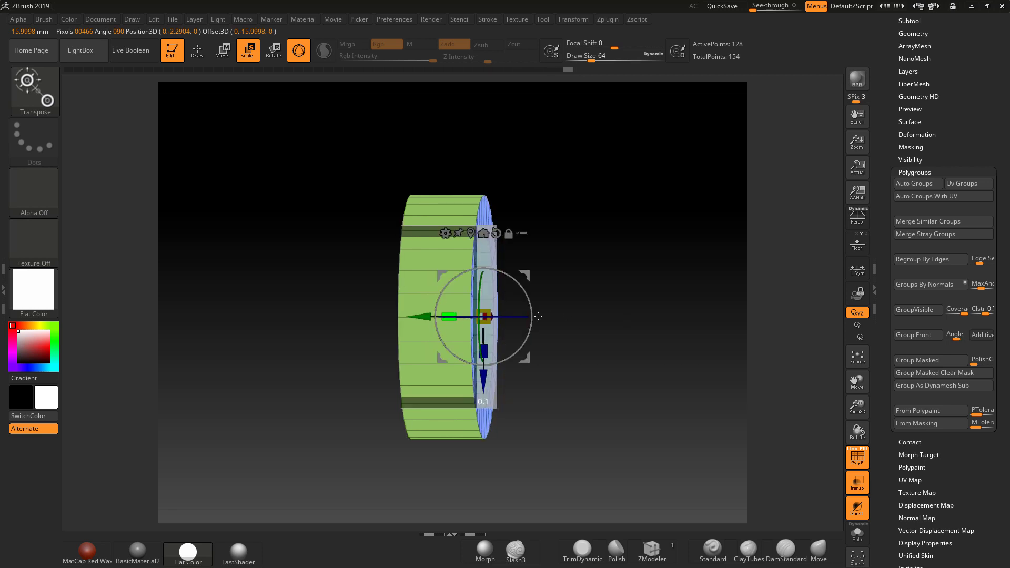
pyautogui.moveTo(452, 319); pyautogui.dragTo(454, 320)
pyautogui.moveTo(558, 319); pyautogui.dragTo(551, 319)
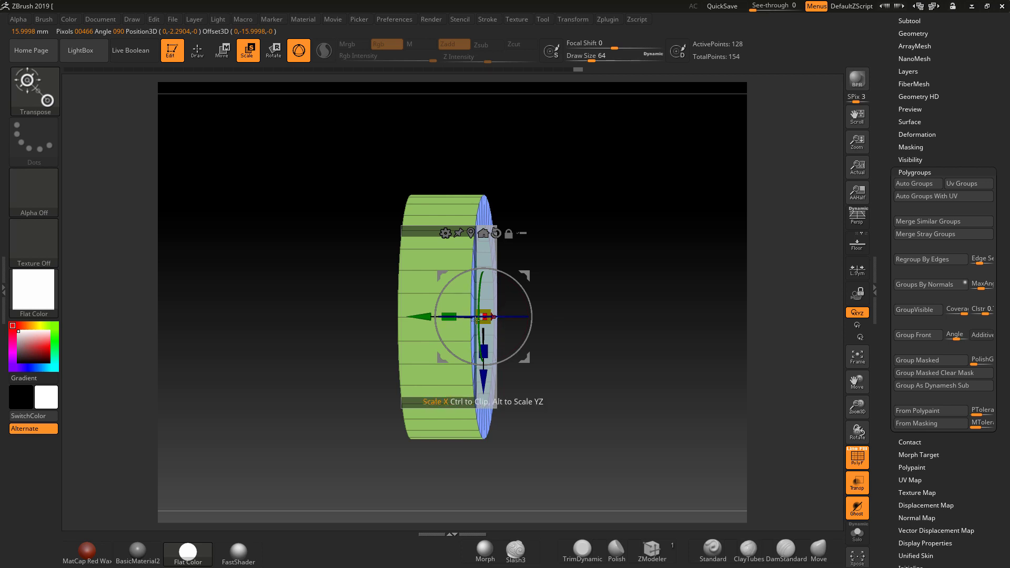
pyautogui.moveTo(453, 320); pyautogui.dragTo(499, 319)
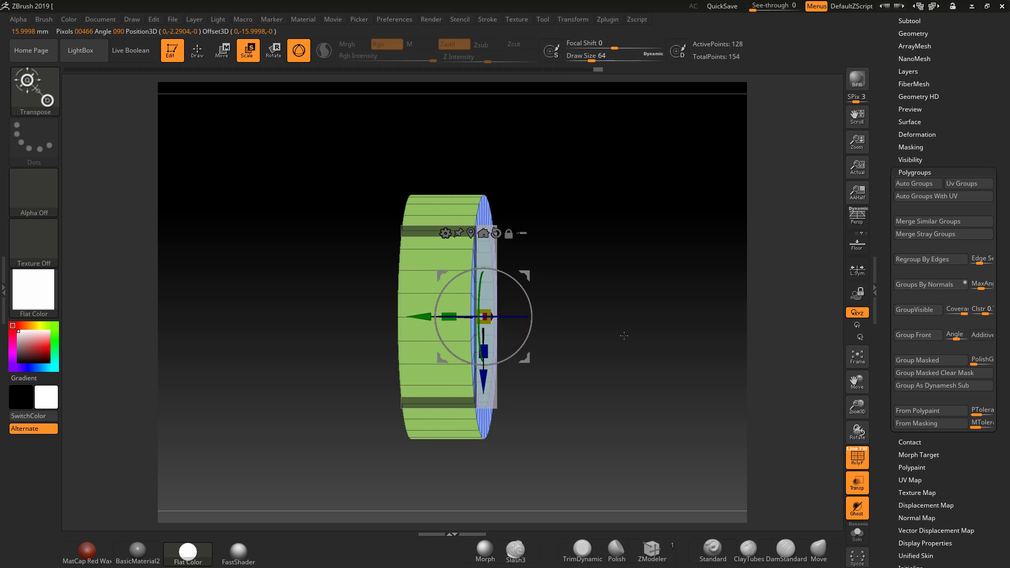
# Invert the mask, center the Gizmo on the other side face, flatten it along Y and move it out to the bounding box's edge
pyautogui.press('ctrl')
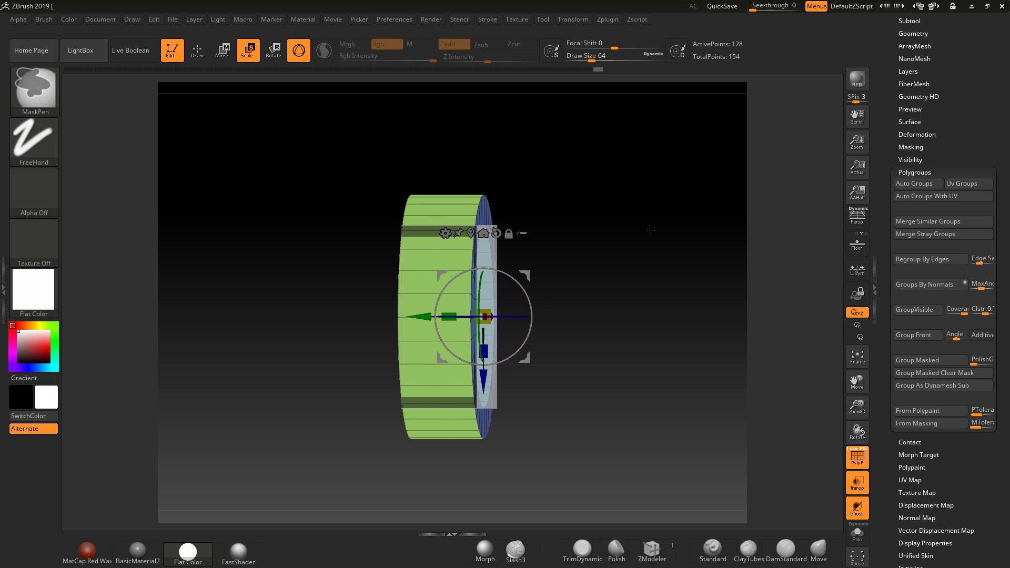
pyautogui.click(470, 233)
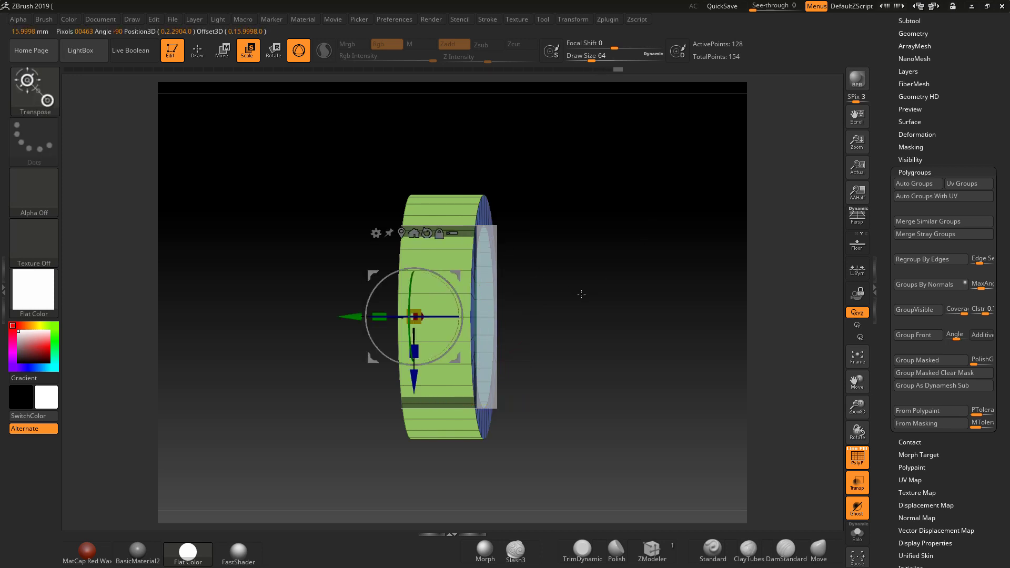
pyautogui.moveTo(579, 293); pyautogui.dragTo(584, 298)
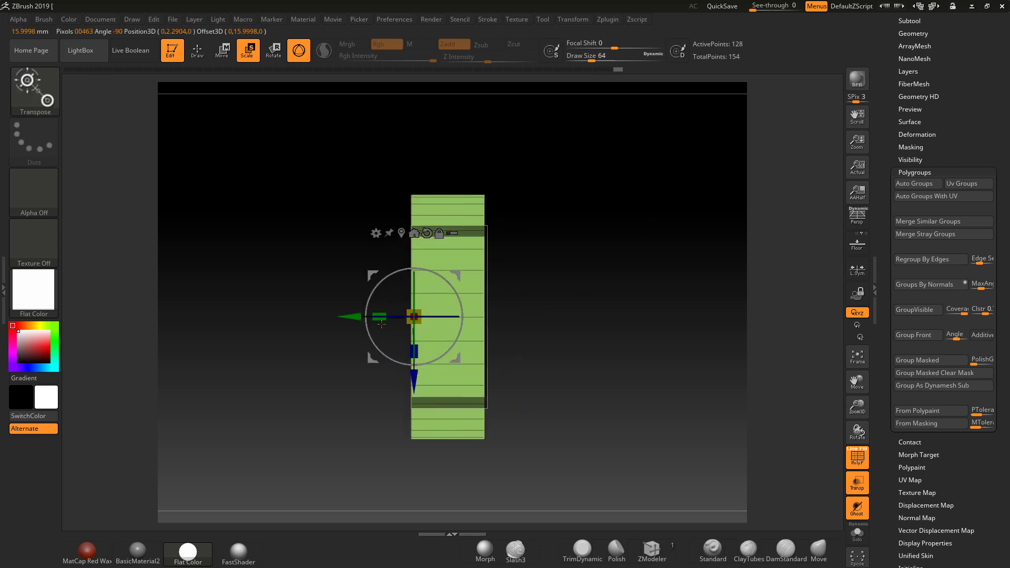
pyautogui.moveTo(381, 325); pyautogui.dragTo(438, 319)
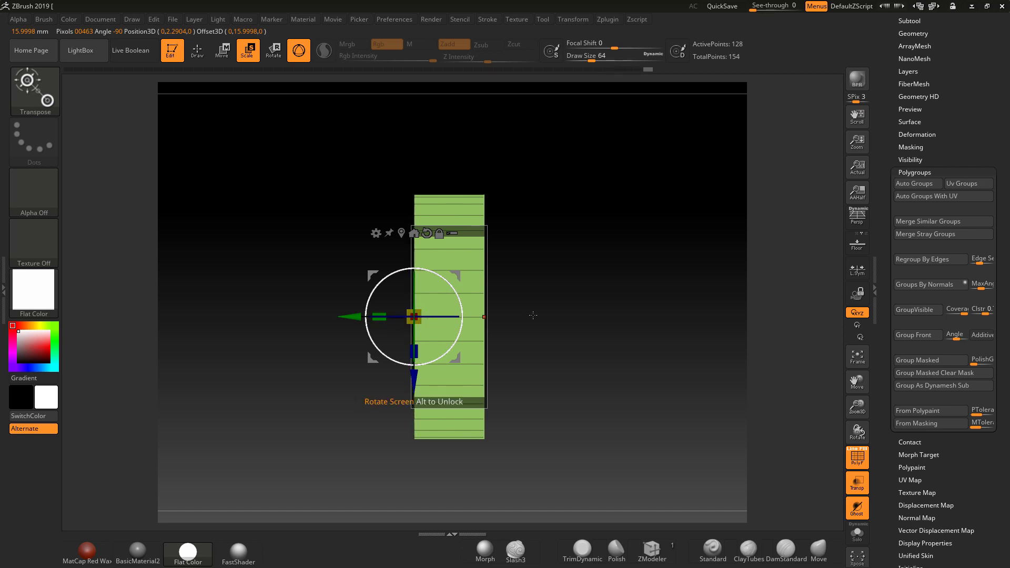
pyautogui.moveTo(279, 129)
pyautogui.keyDown('ctrl'); pyautogui.mouseDown()
pyautogui.moveTo(407, 557)
pyautogui.moveTo(433, 557)
pyautogui.mouseUp(); pyautogui.keyUp('ctrl')
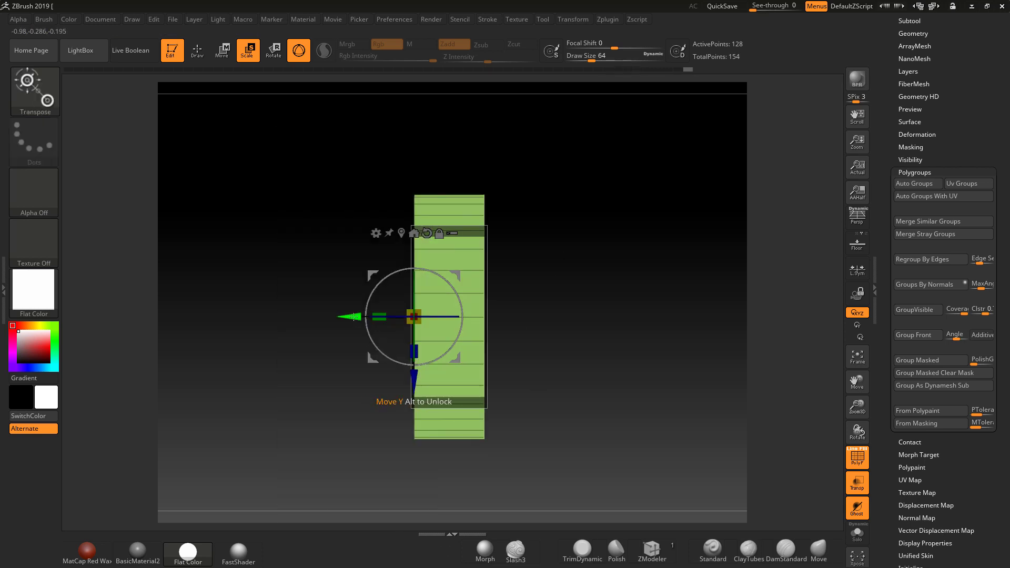
pyautogui.moveTo(410, 347); pyautogui.dragTo(350, 357)
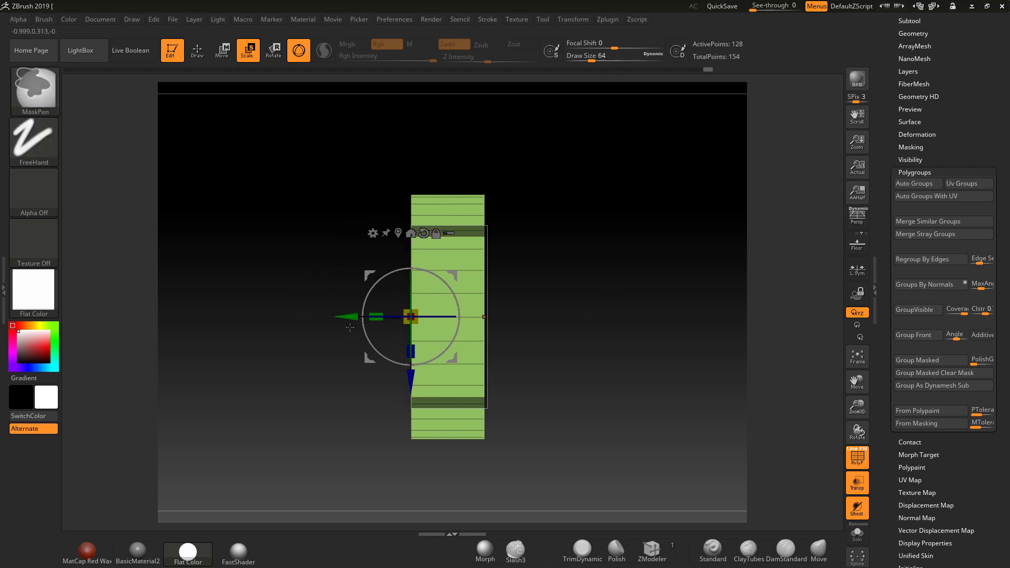
# Apply the BasicMaterial2 material to the ring and hide the Bounding_Box subtool
pyautogui.moveTo(342, 317)
pyautogui.mouseDown()
pyautogui.moveTo(352, 317)
pyautogui.moveTo(343, 319)
pyautogui.mouseUp()
pyautogui.keyDown('shift'); pyautogui.moveTo(637, 347); pyautogui.dragTo(658, 342); pyautogui.keyUp('shift')
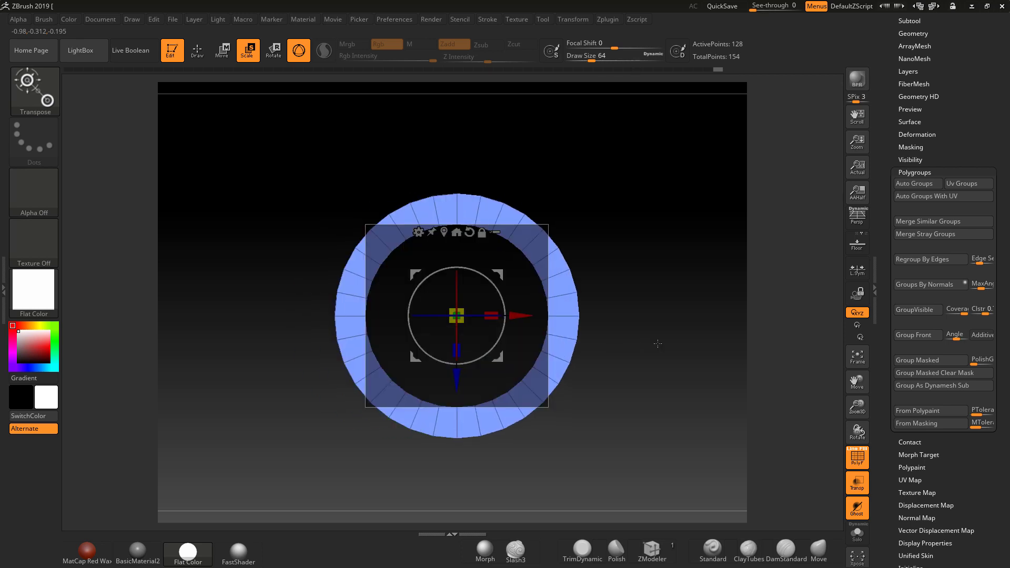
pyautogui.click(132, 551)
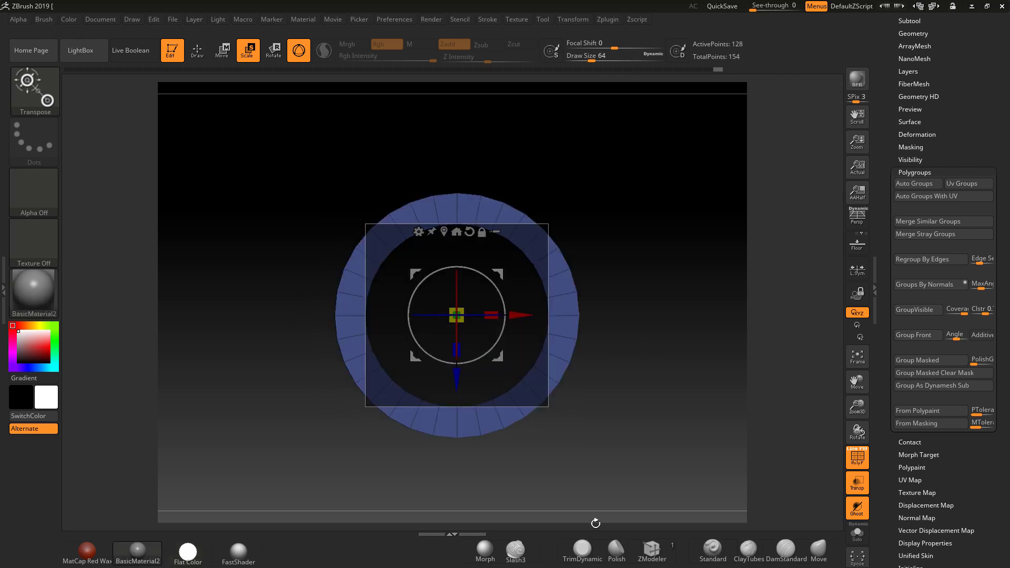
pyautogui.scroll(3, 969, 160)
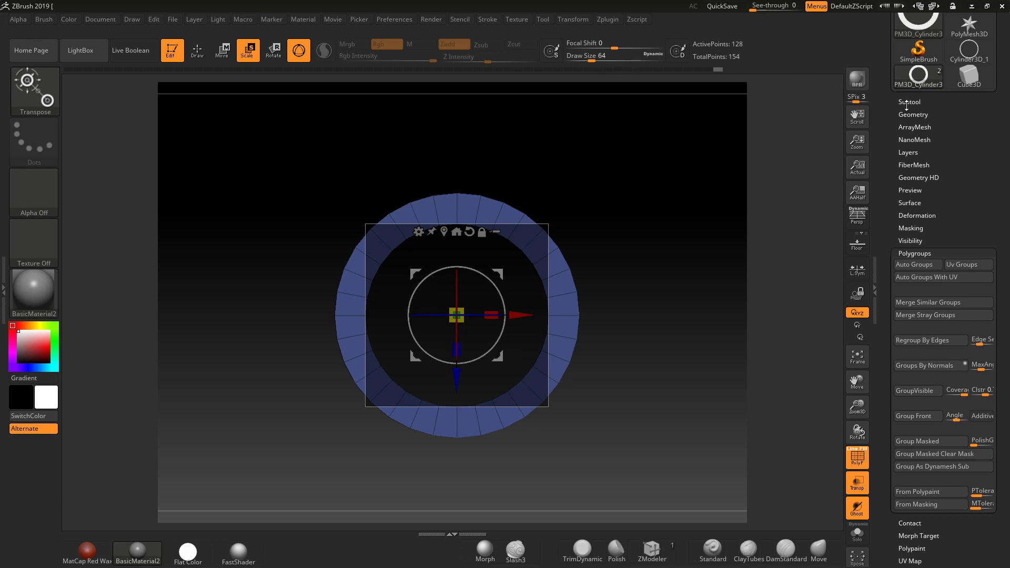
pyautogui.click(908, 102)
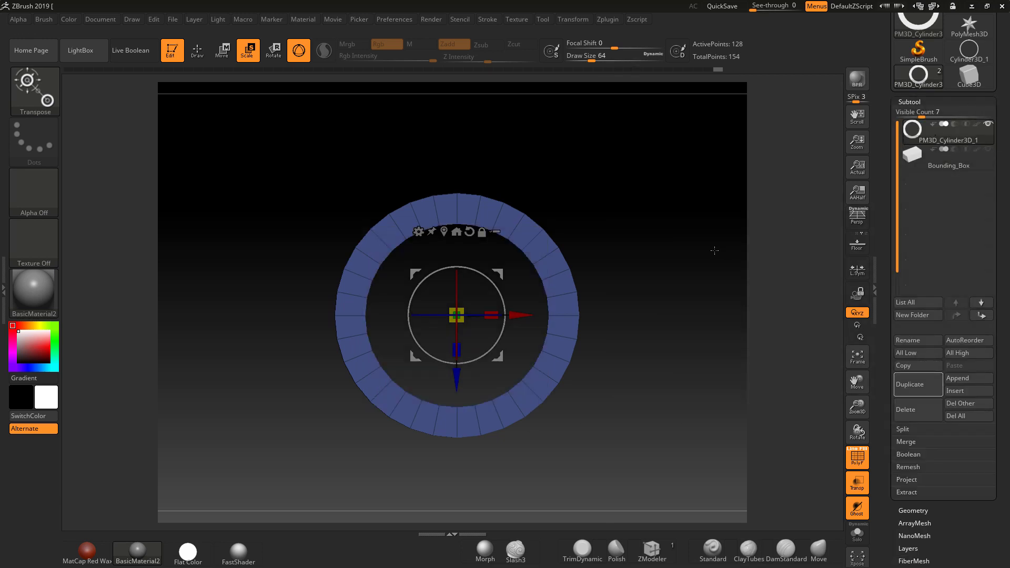
# Measure the ring's wall thickness and outer diameter from the front with the Transpose line
pyautogui.click(229, 58)
pyautogui.press('f')
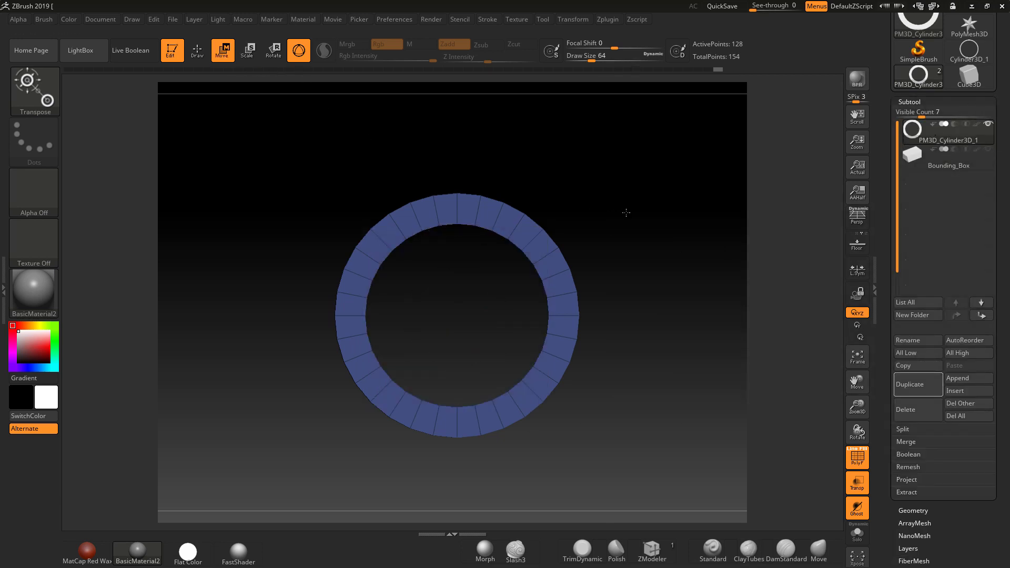
pyautogui.click(296, 60)
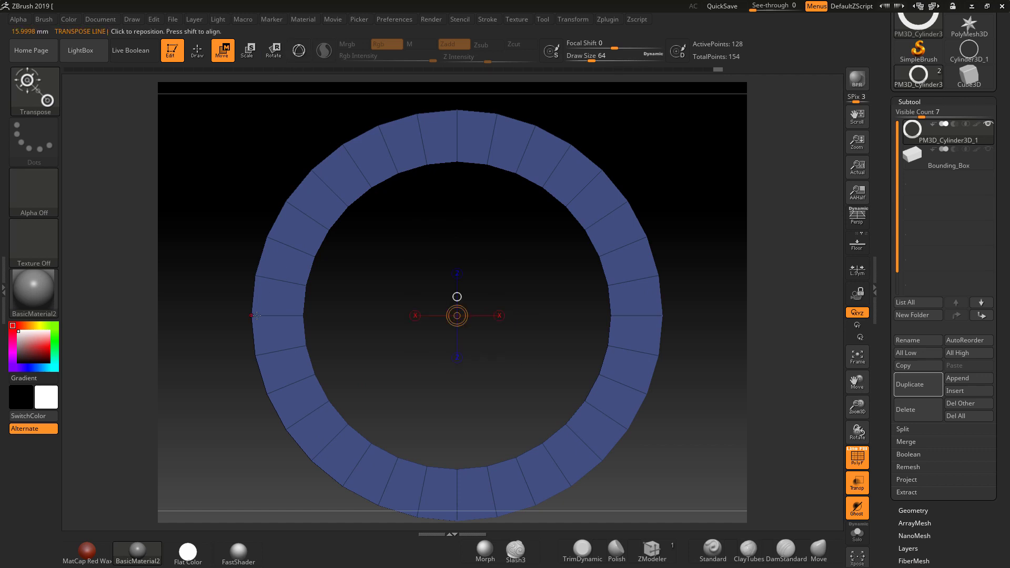
pyautogui.moveTo(255, 315); pyautogui.dragTo(296, 315)
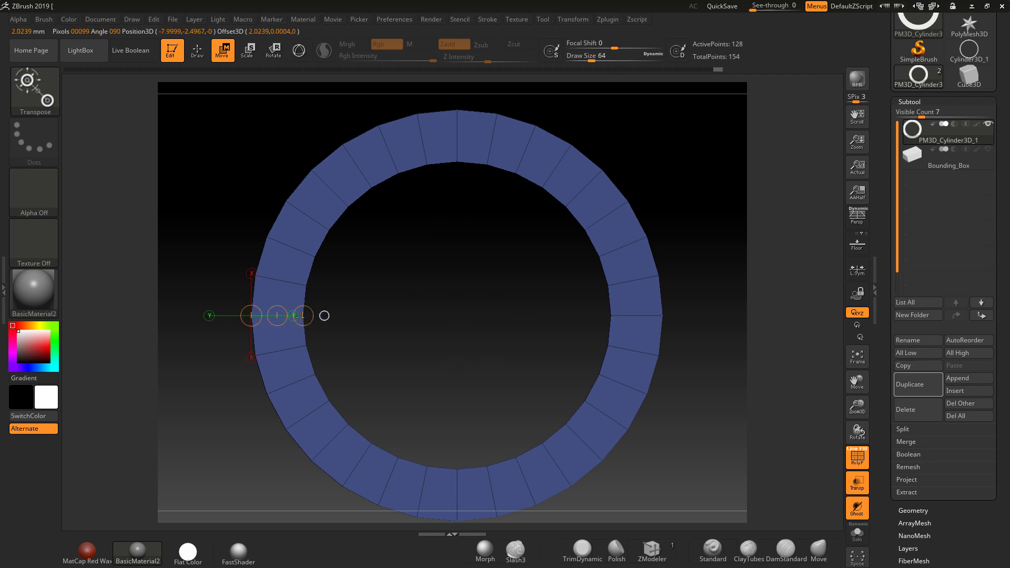
pyautogui.moveTo(300, 316); pyautogui.dragTo(661, 317)
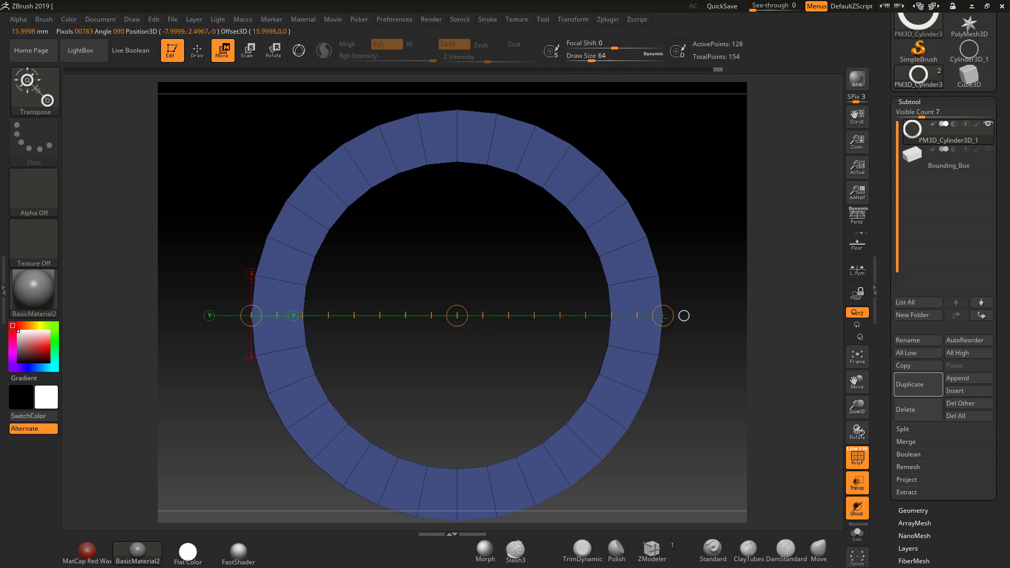
# Measure the ring's width from the side with the Transpose line and return to Draw mode
pyautogui.keyDown('alt'); pyautogui.moveTo(766, 401); pyautogui.dragTo(410, 361); pyautogui.keyUp('alt')
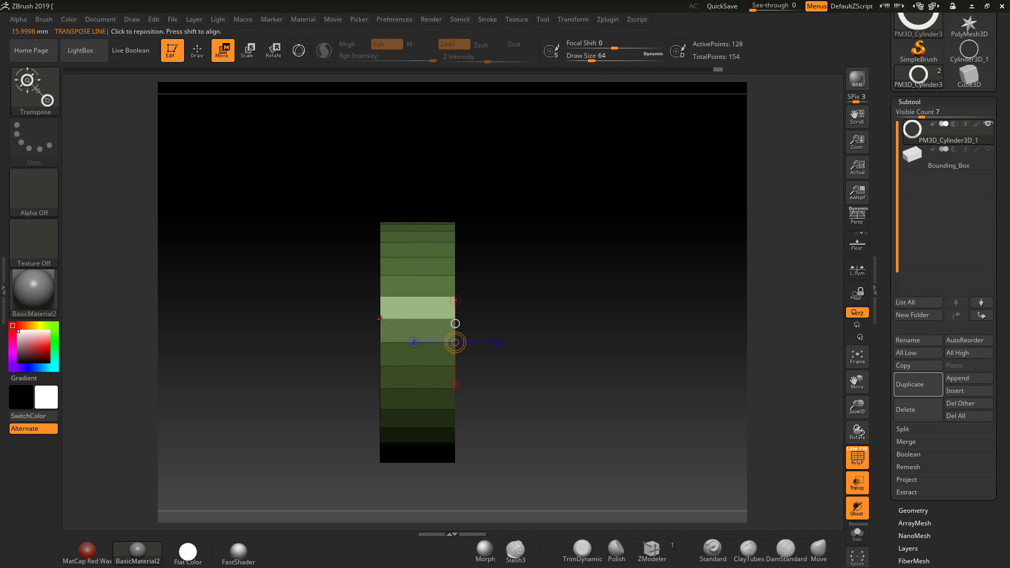
pyautogui.moveTo(381, 319); pyautogui.dragTo(452, 319)
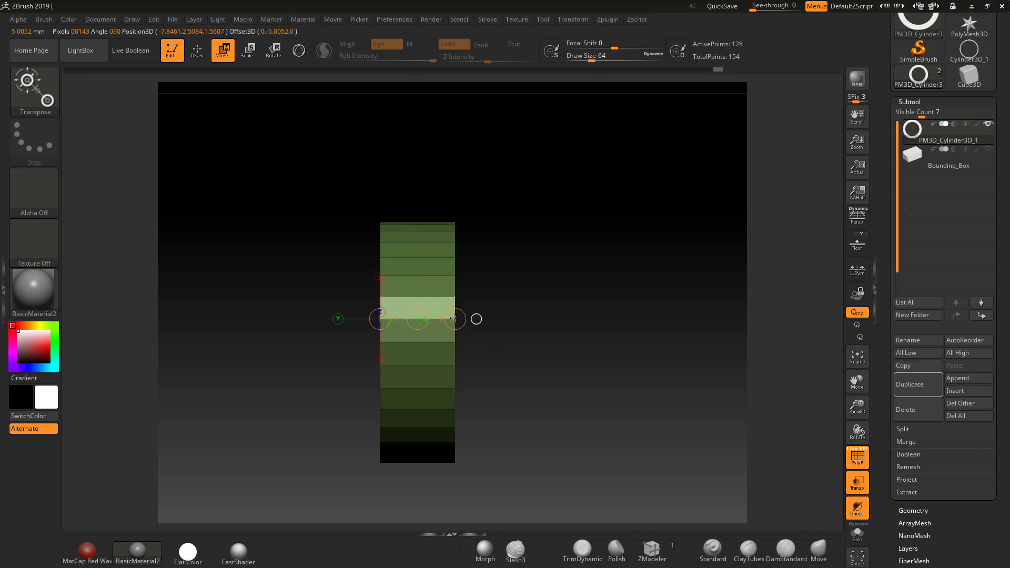
pyautogui.keyDown('shift'); pyautogui.moveTo(608, 341); pyautogui.dragTo(584, 335); pyautogui.keyUp('shift')
pyautogui.click(195, 56)
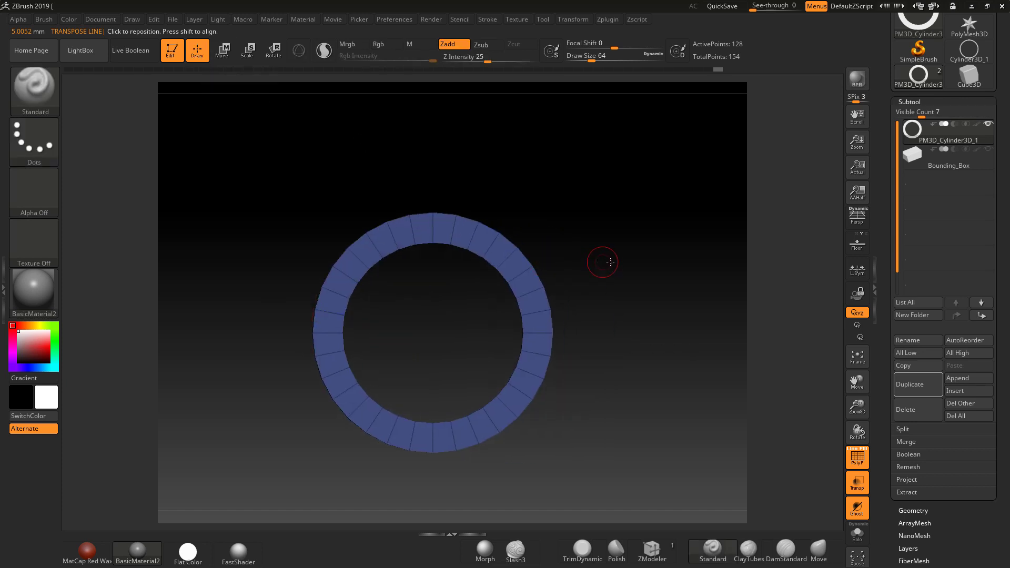
# Bevel the complete outer edge loop on one side face of the ring using ZModeler's Bevel edge action
pyautogui.moveTo(610, 262); pyautogui.dragTo(629, 230)
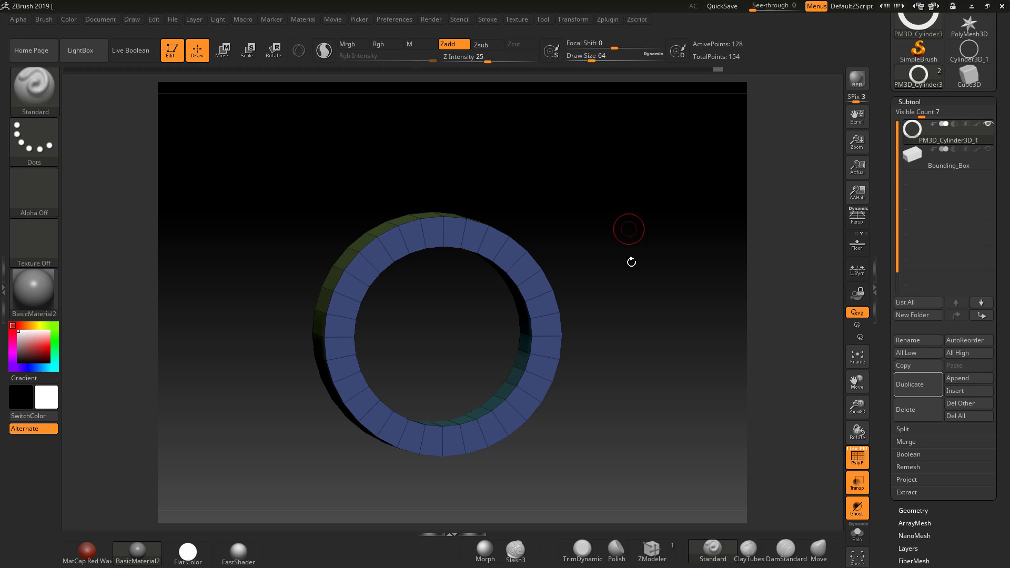
pyautogui.moveTo(695, 267)
pyautogui.mouseDown()
pyautogui.moveTo(689, 245)
pyautogui.moveTo(699, 243)
pyautogui.moveTo(725, 277)
pyautogui.moveTo(712, 274)
pyautogui.moveTo(689, 329)
pyautogui.mouseUp()
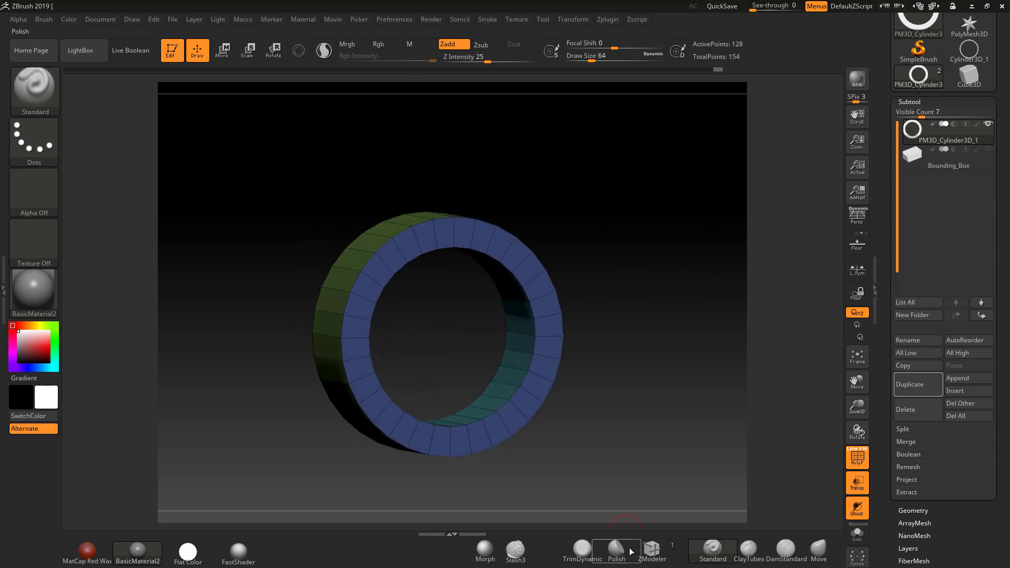
pyautogui.click(652, 549)
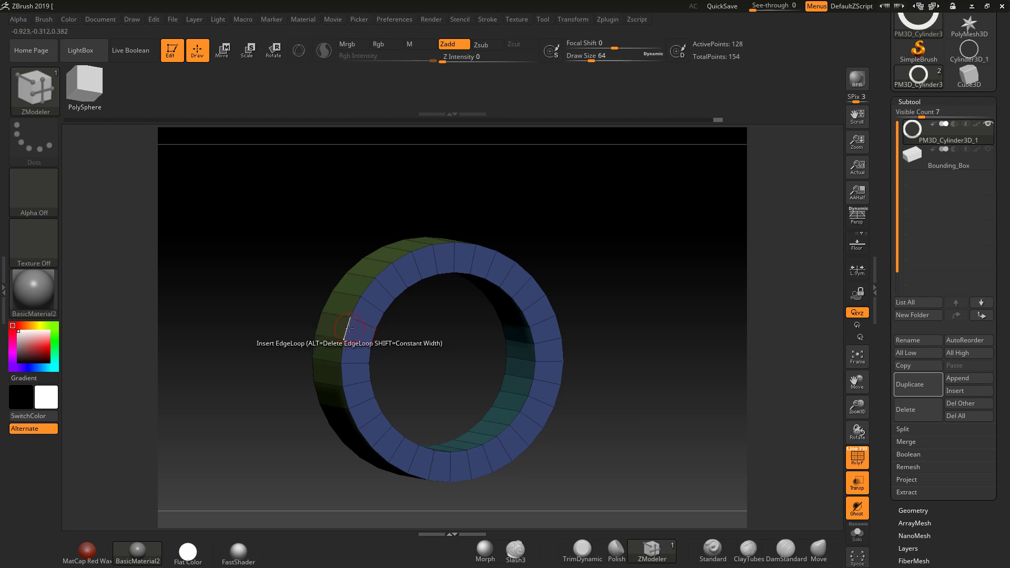
pyautogui.press('space')
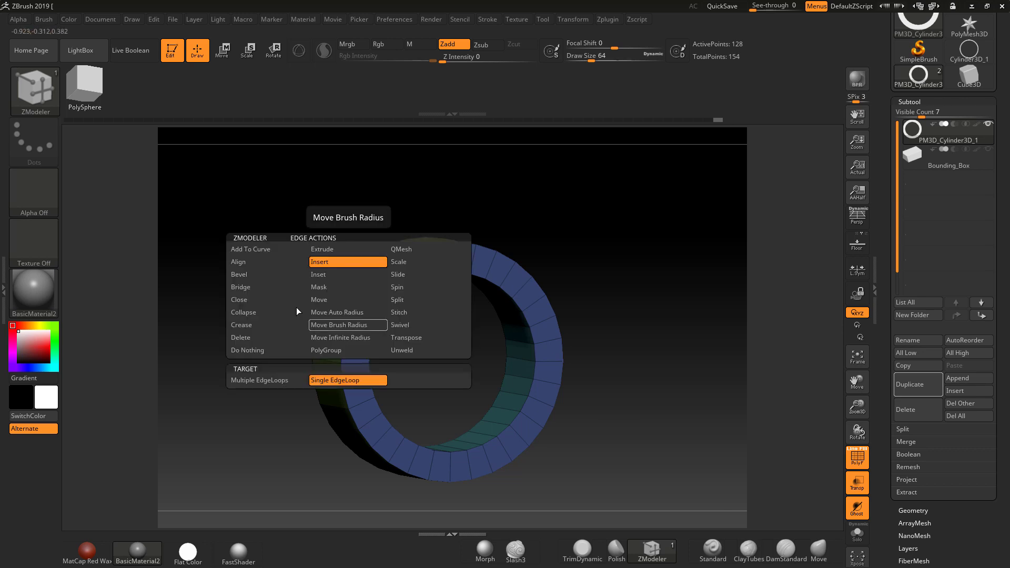
pyautogui.click(276, 275)
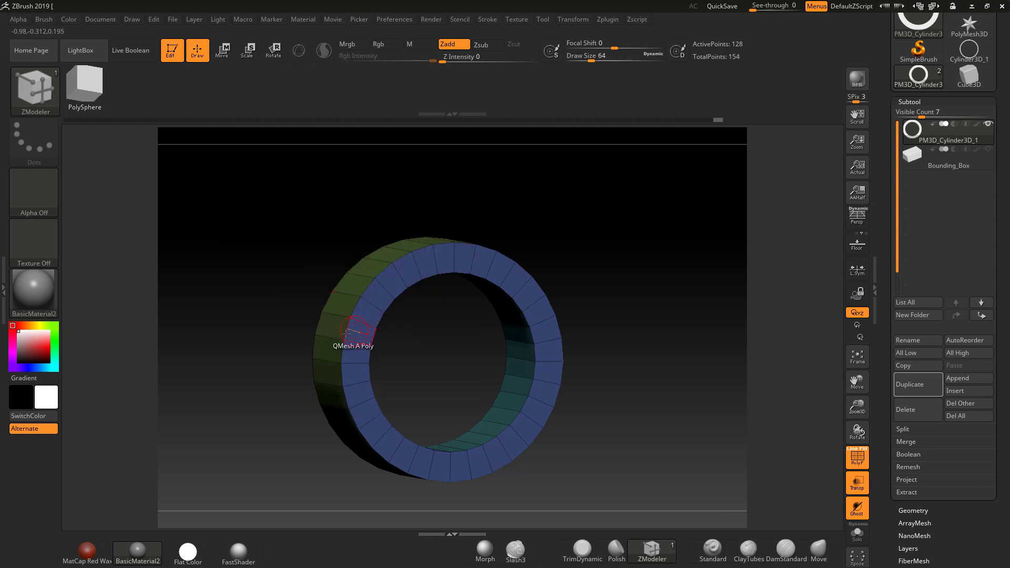
pyautogui.moveTo(349, 337); pyautogui.dragTo(352, 332)
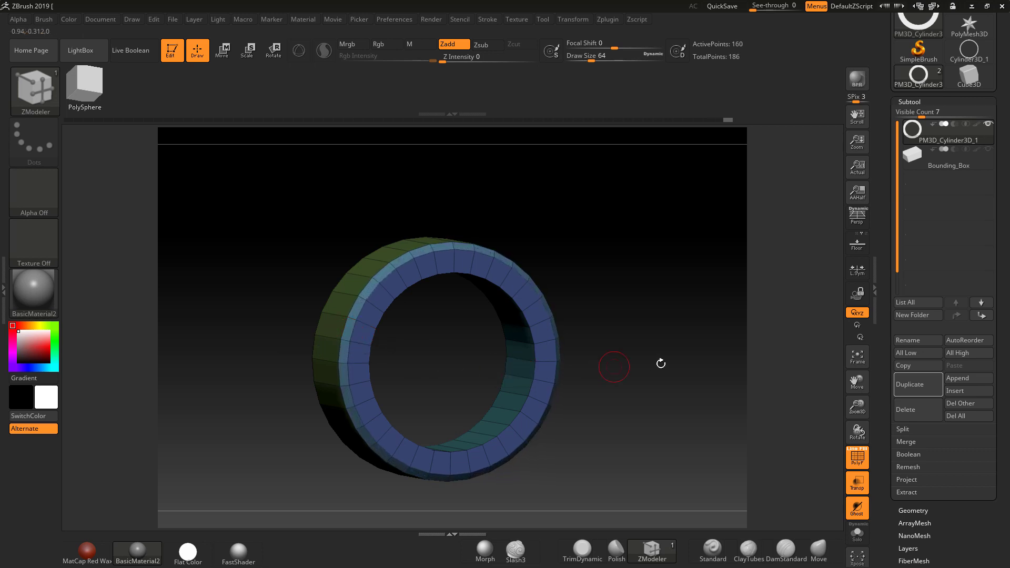
# Bevel the outer edge loop on the ring's opposite side face
pyautogui.moveTo(660, 363); pyautogui.dragTo(377, 322)
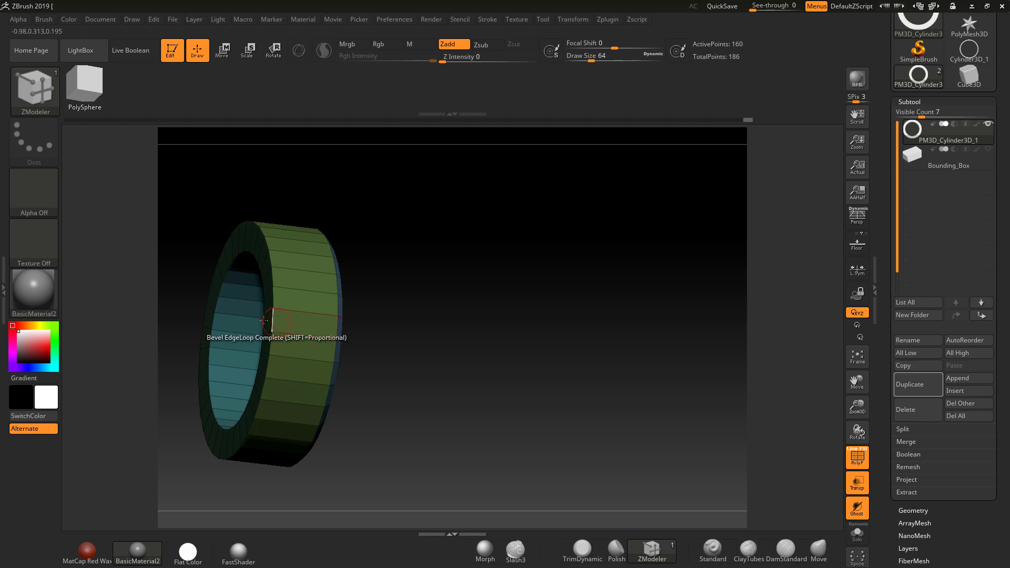
pyautogui.press('ctrl')
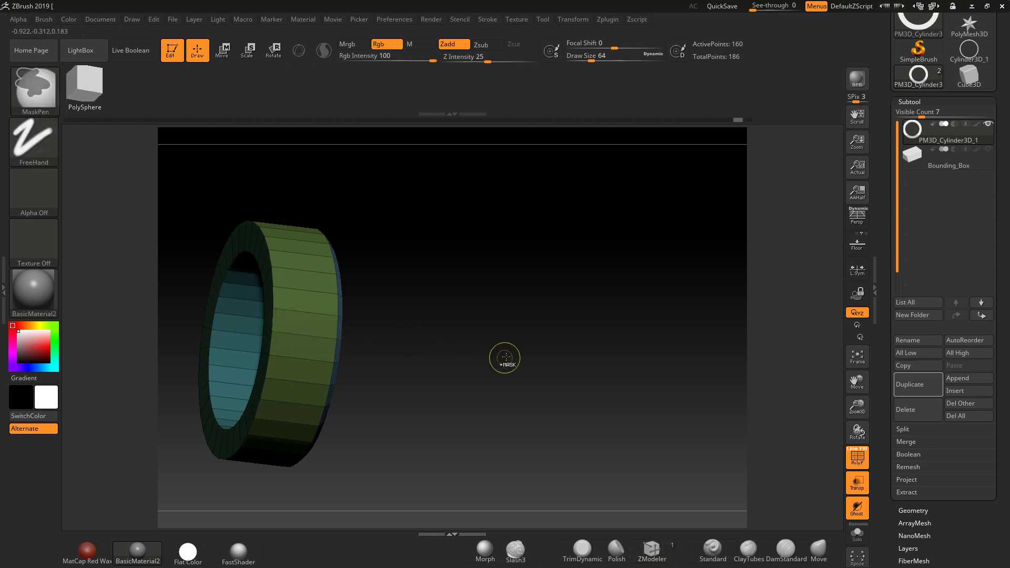
pyautogui.keyDown('ctrl'); pyautogui.moveTo(478, 323); pyautogui.dragTo(519, 368); pyautogui.keyUp('ctrl')
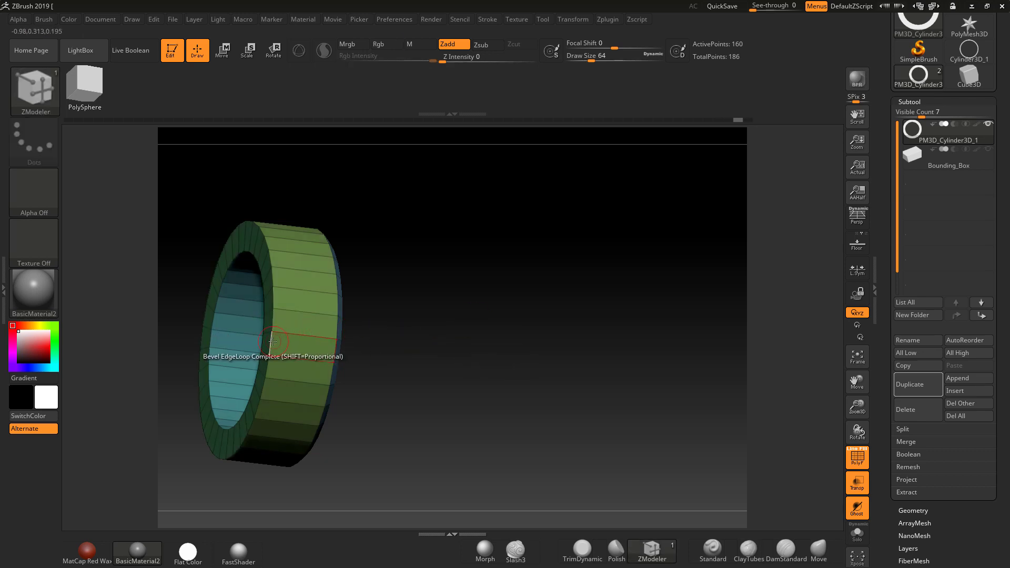
pyautogui.moveTo(273, 342); pyautogui.dragTo(266, 354)
# Bevel the inner edge loops of the ring's hole narrowly on both side faces
pyautogui.keyDown('shift'); pyautogui.moveTo(450, 383); pyautogui.dragTo(540, 386); pyautogui.keyUp('shift')
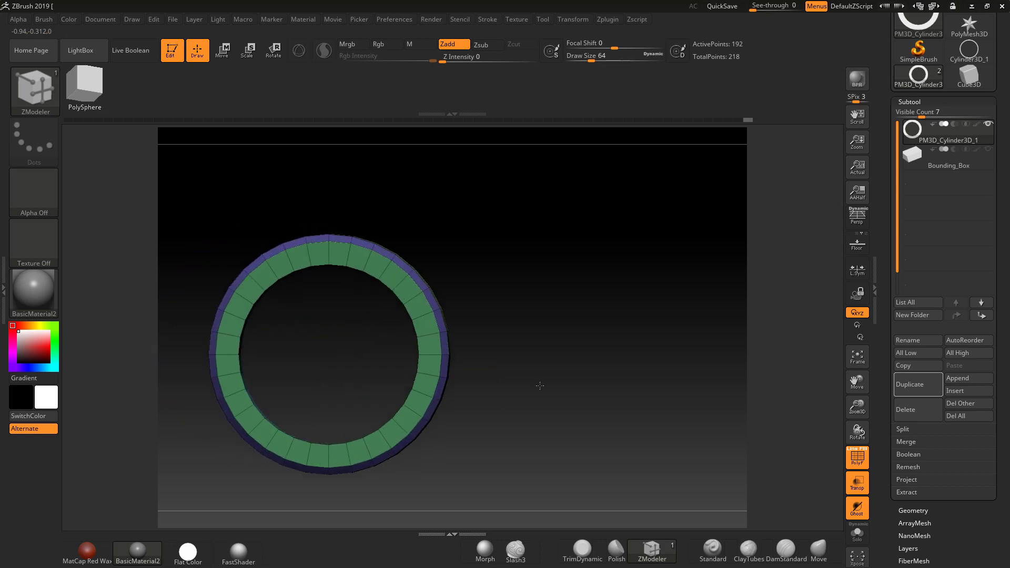
pyautogui.click(426, 345)
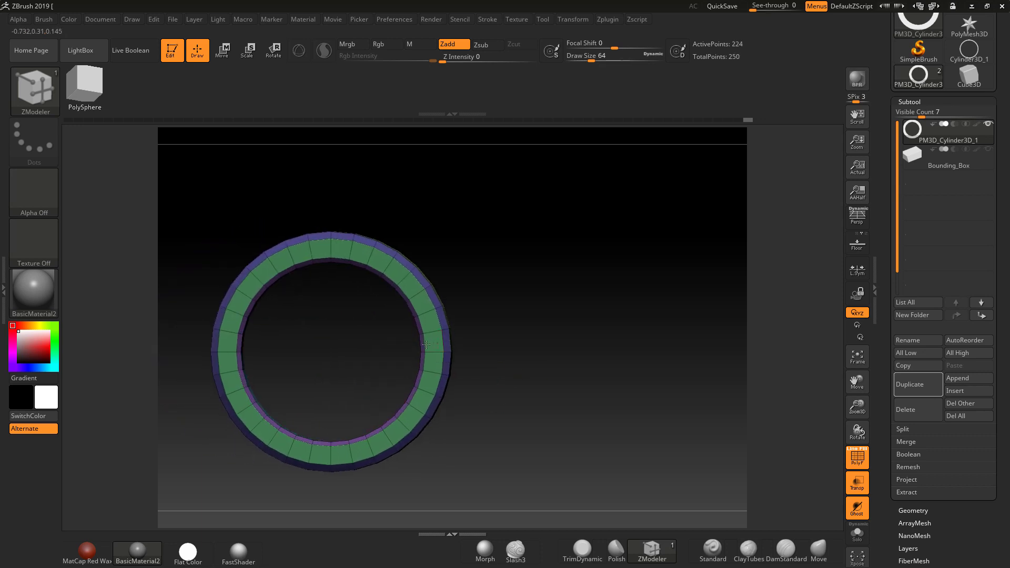
pyautogui.moveTo(507, 365); pyautogui.dragTo(536, 388)
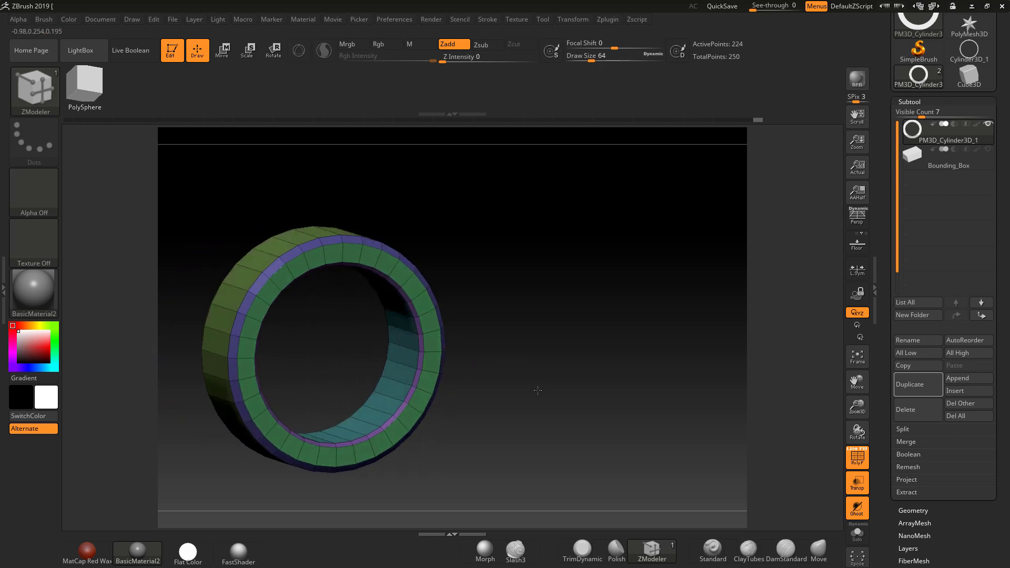
pyautogui.click(377, 394)
pyautogui.moveTo(474, 421); pyautogui.dragTo(645, 368)
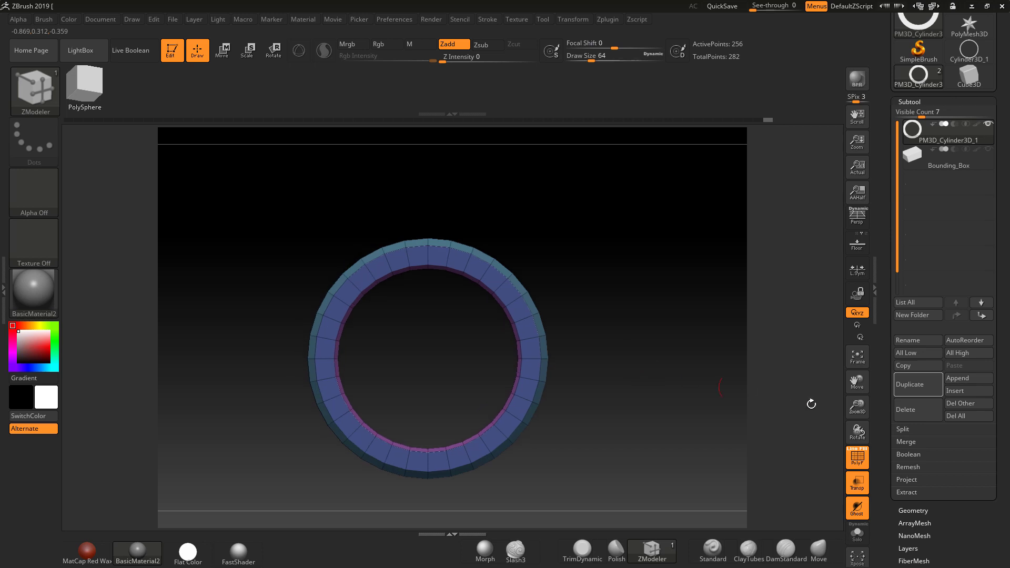
# Try subdividing the bevelled ring to subdivision level 4, and undo the subdivisions
pyautogui.click(913, 510)
pyautogui.click(920, 207)
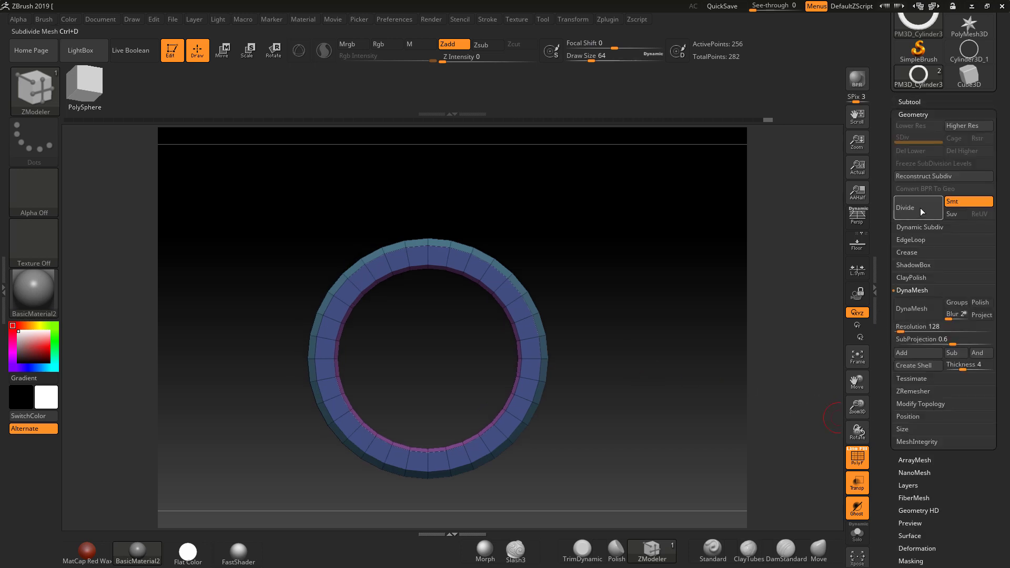
pyautogui.click(919, 207)
pyautogui.click(919, 207)
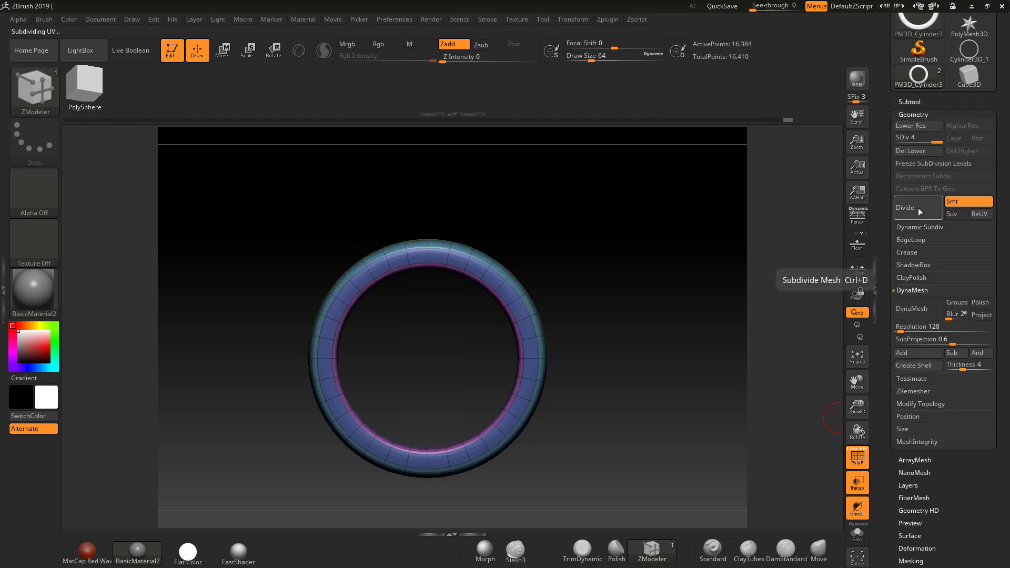
pyautogui.hotkey('shift', 'd')
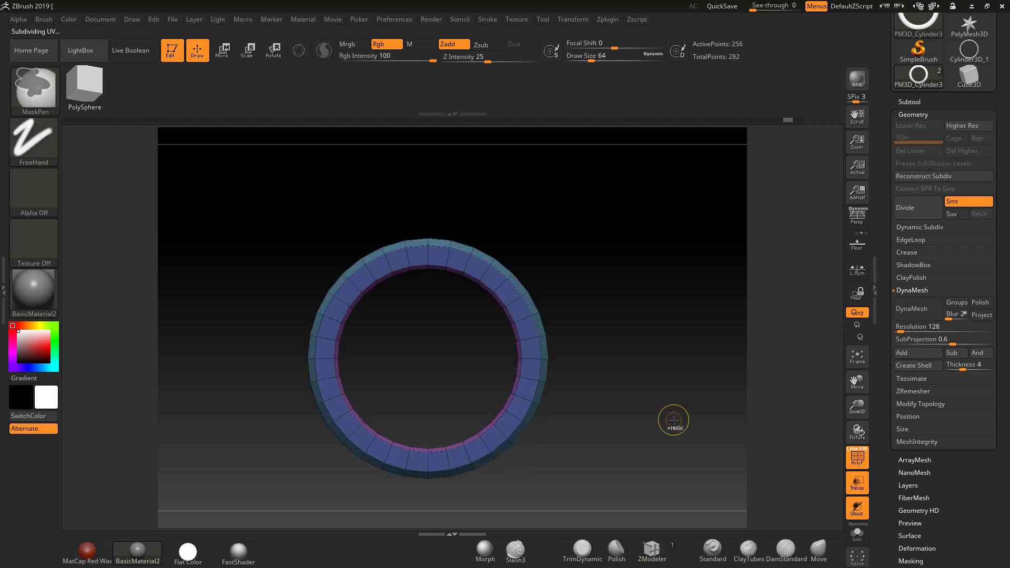
# Crease the ring's edges along its polygroup borders with Crease PG
pyautogui.press('b')
pyautogui.press('z')
pyautogui.press('m')
pyautogui.moveTo(612, 360); pyautogui.dragTo(642, 348)
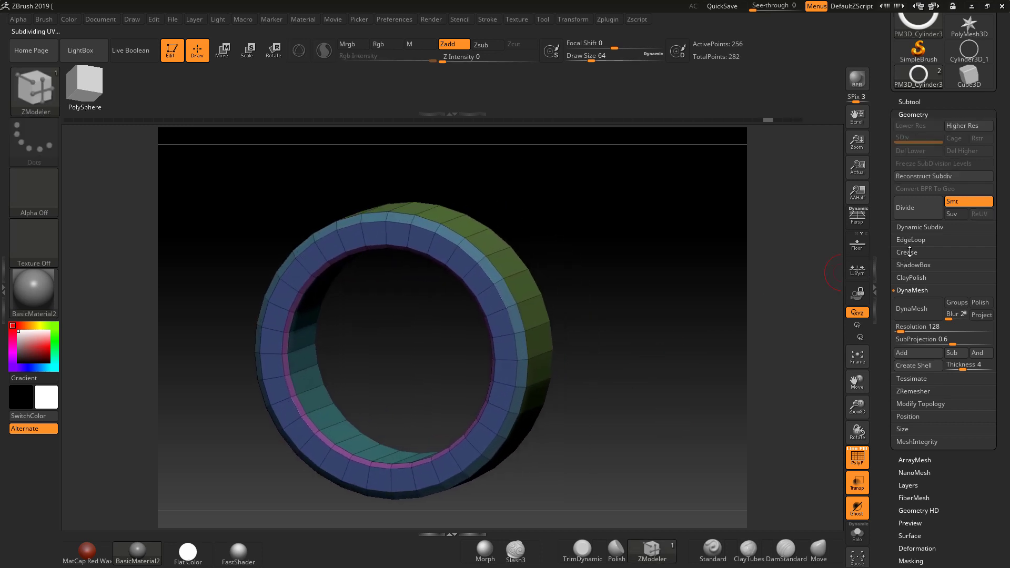
pyautogui.click(909, 252)
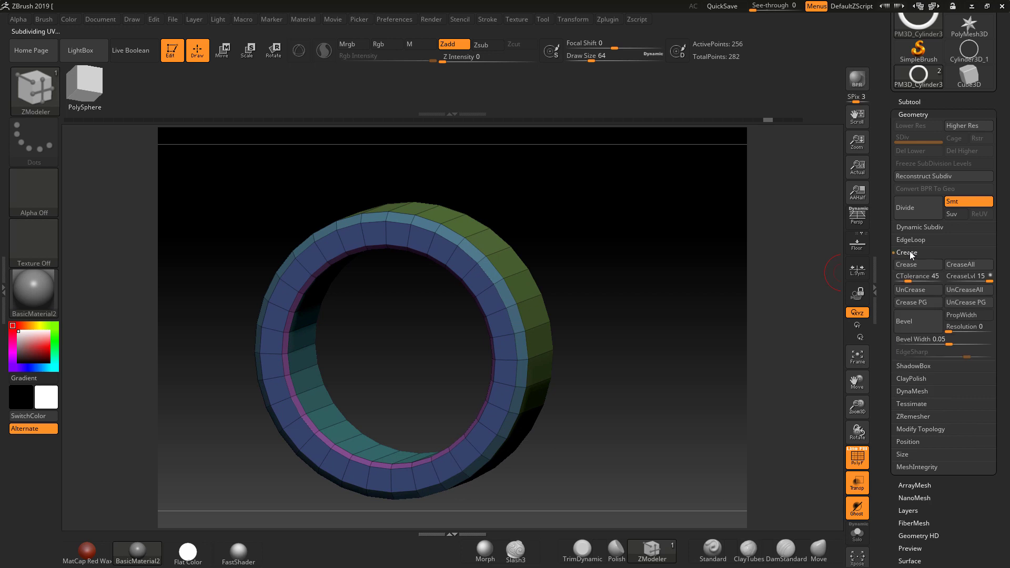
pyautogui.click(916, 306)
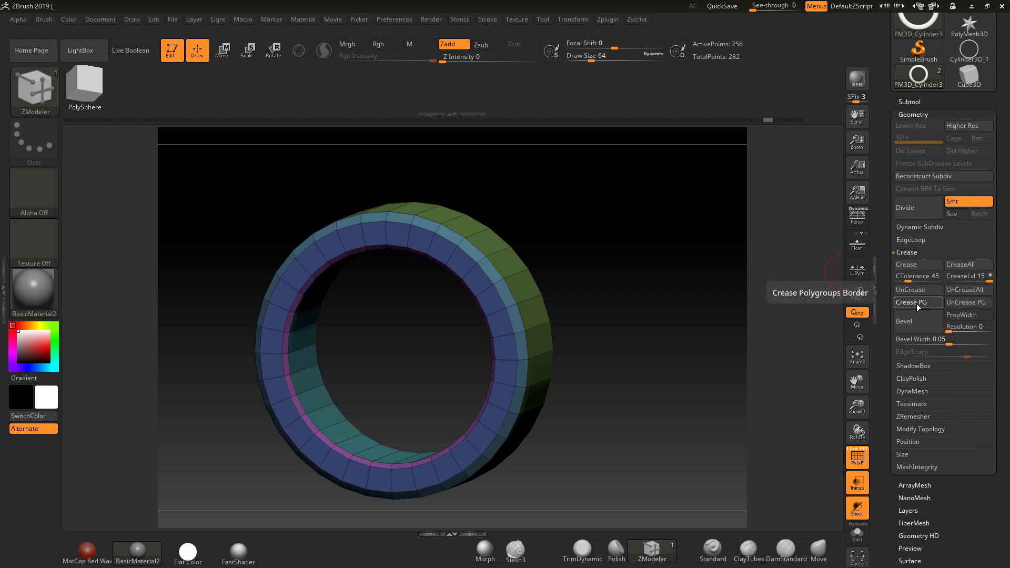
# Subdivide the creased ring to subdivision level 4 and turn off PolyFrame to inspect its bevelled edges from several angles
pyautogui.click(910, 210)
pyautogui.click(910, 211)
pyautogui.click(910, 213)
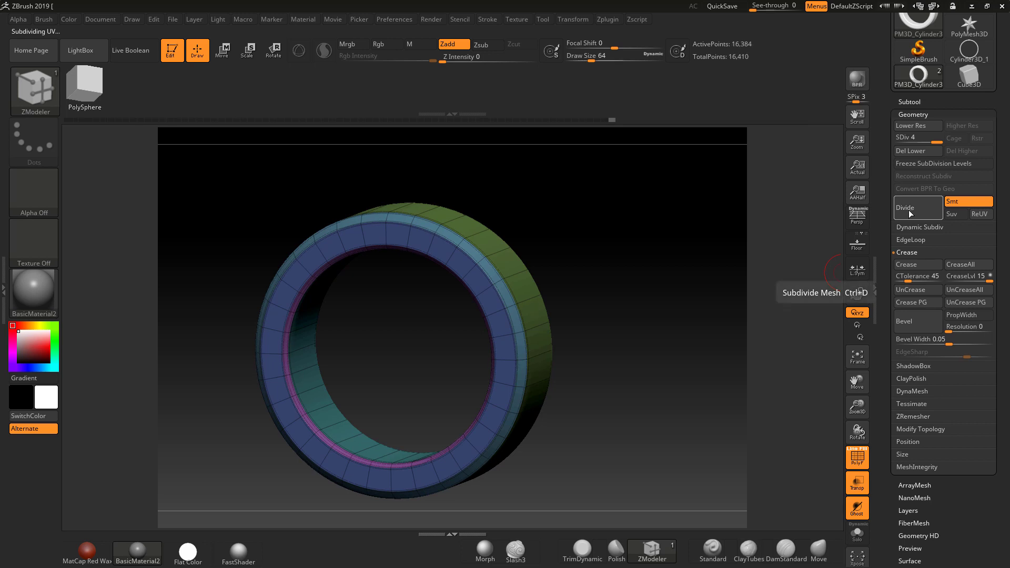
pyautogui.click(857, 457)
pyautogui.moveTo(651, 421)
pyautogui.mouseDown()
pyautogui.moveTo(632, 407)
pyautogui.moveTo(577, 408)
pyautogui.moveTo(670, 404)
pyautogui.moveTo(660, 404)
pyautogui.mouseUp()
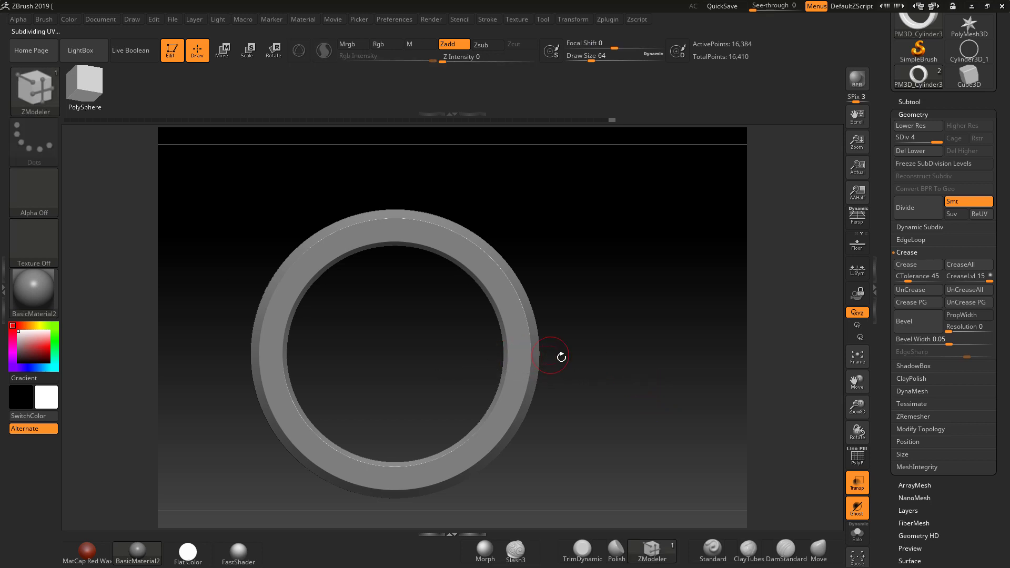
pyautogui.moveTo(561, 357); pyautogui.dragTo(608, 137)
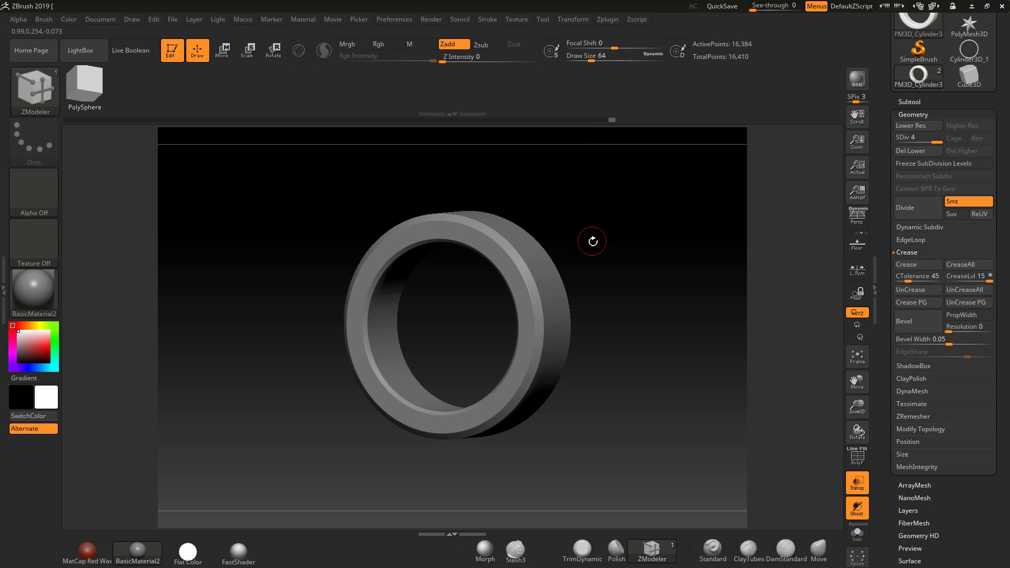
pyautogui.keyDown('shift'); pyautogui.moveTo(639, 273); pyautogui.dragTo(652, 271); pyautogui.keyUp('shift')
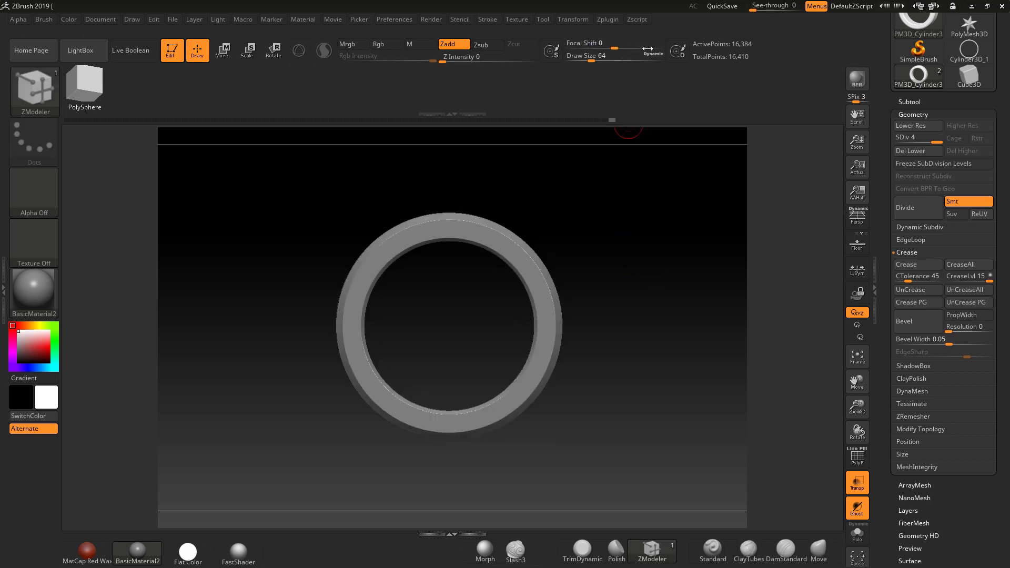
# Make the Bounding_Box subtool active and turn the view to face it
pyautogui.click(908, 102)
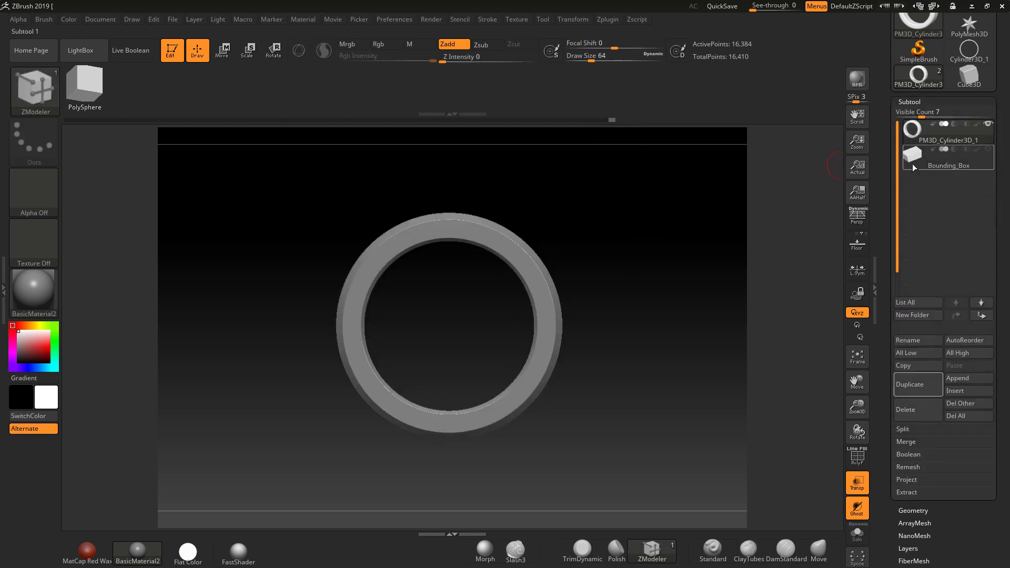
pyautogui.click(912, 158)
pyautogui.moveTo(653, 292); pyautogui.dragTo(639, 321)
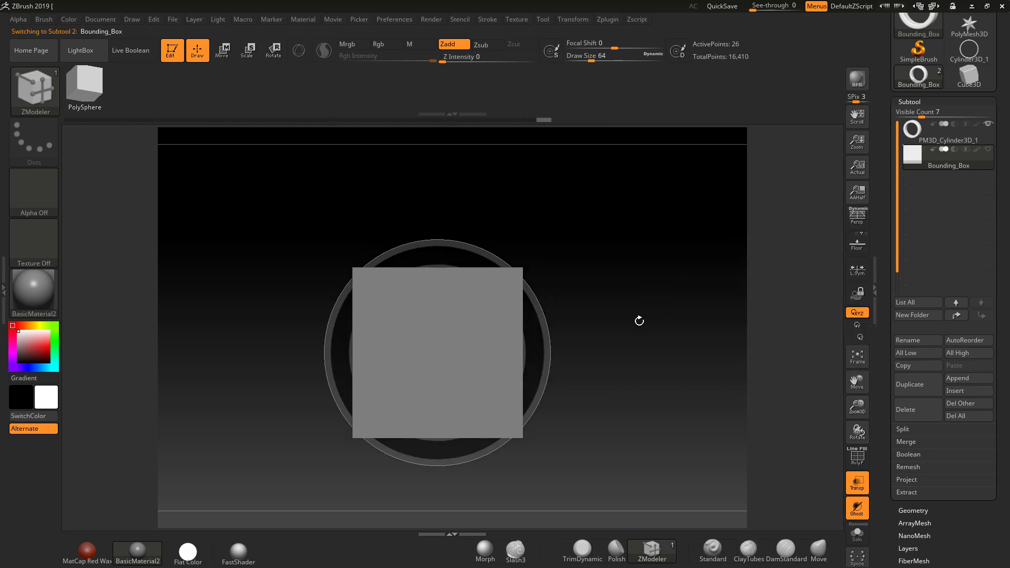
# Try to resize the bounding box to 18 mm in both X and Z at once with Scale Master
pyautogui.click(608, 20)
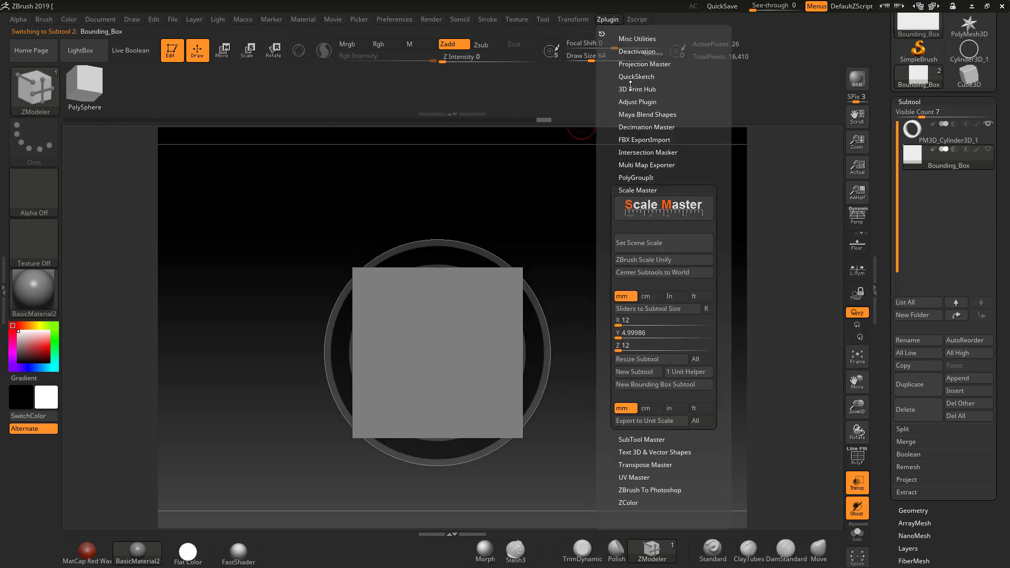
pyautogui.click(646, 308)
pyautogui.moveTo(619, 320); pyautogui.dragTo(643, 320)
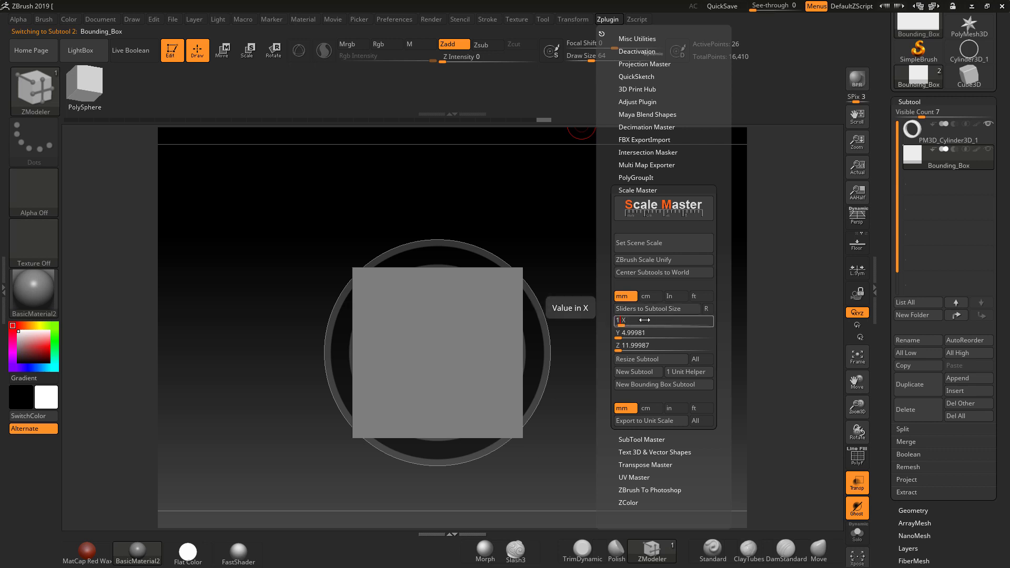
pyautogui.write('18')
pyautogui.click(621, 346)
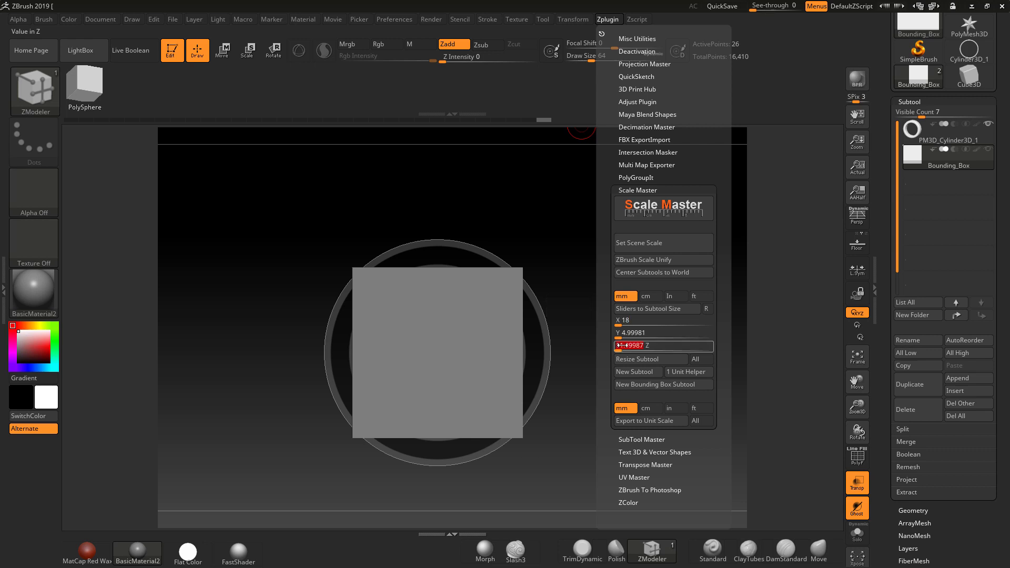
pyautogui.write('18')
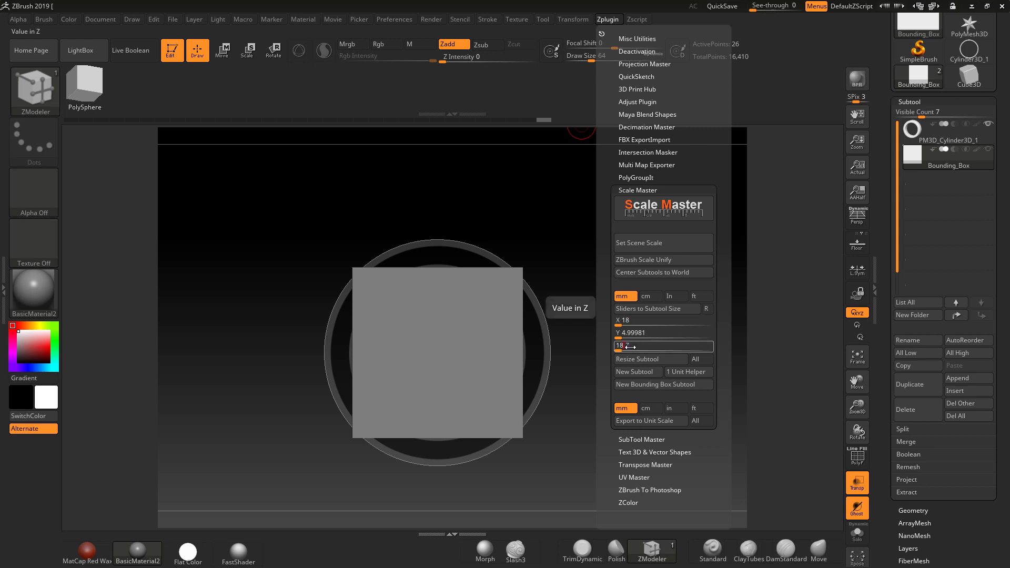
pyautogui.write('18')
pyautogui.press('Return')
pyautogui.click(629, 360)
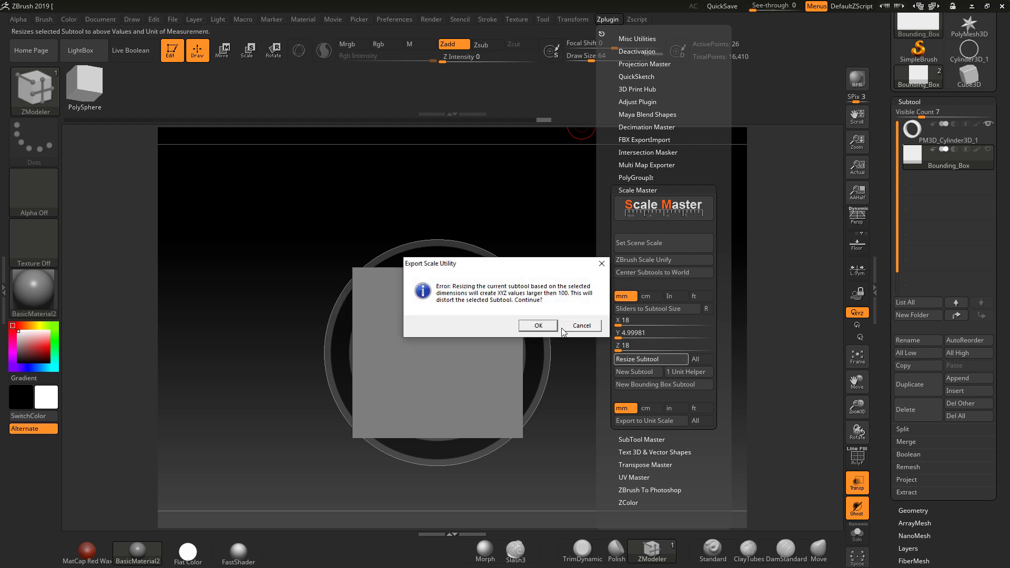
pyautogui.click(581, 326)
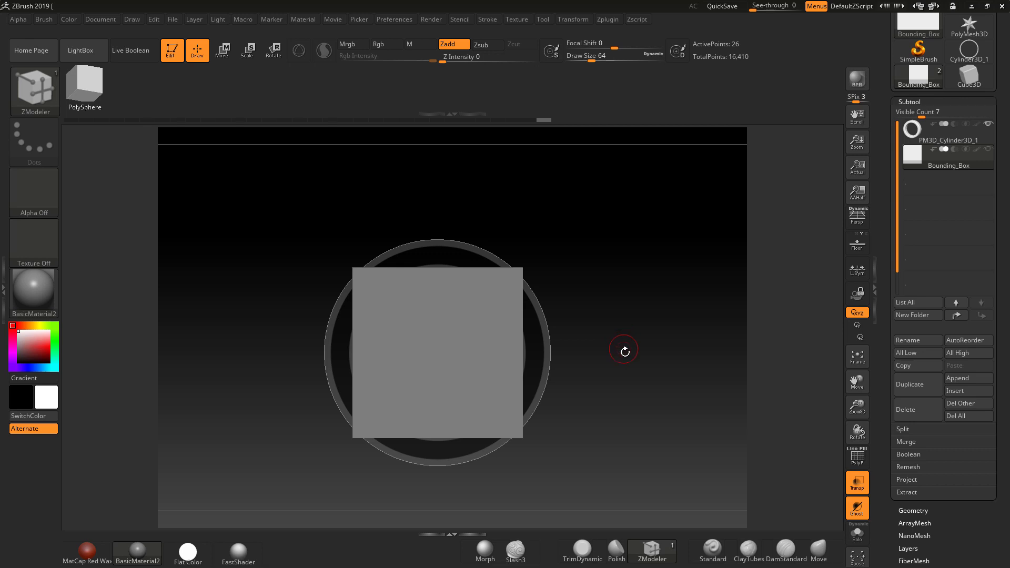
# Load the bounding box's current size into Scale Master and resize it to 3 mm in X
pyautogui.click(602, 18)
pyautogui.click(653, 310)
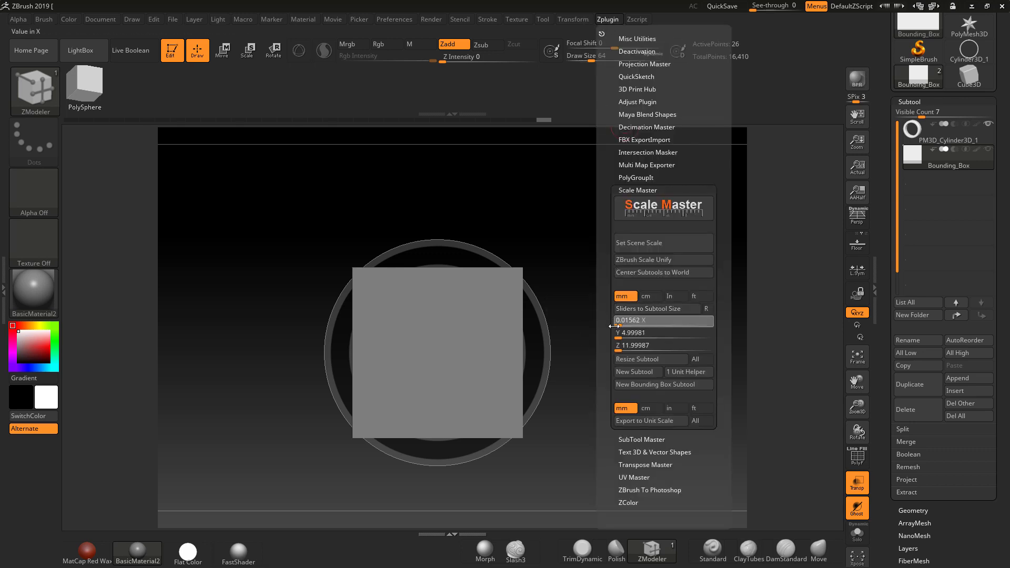
pyautogui.click(623, 321)
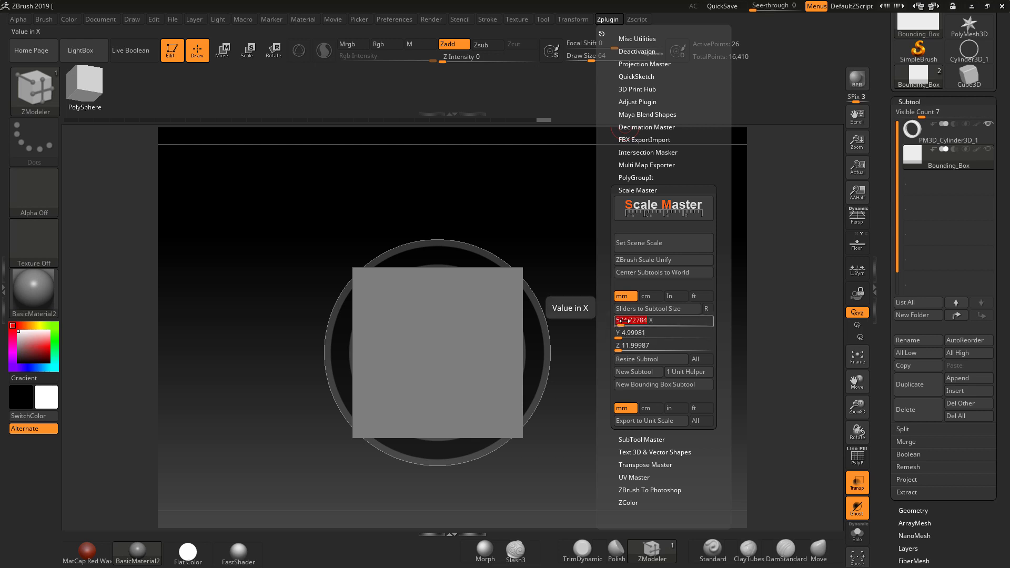
pyautogui.press('Return')
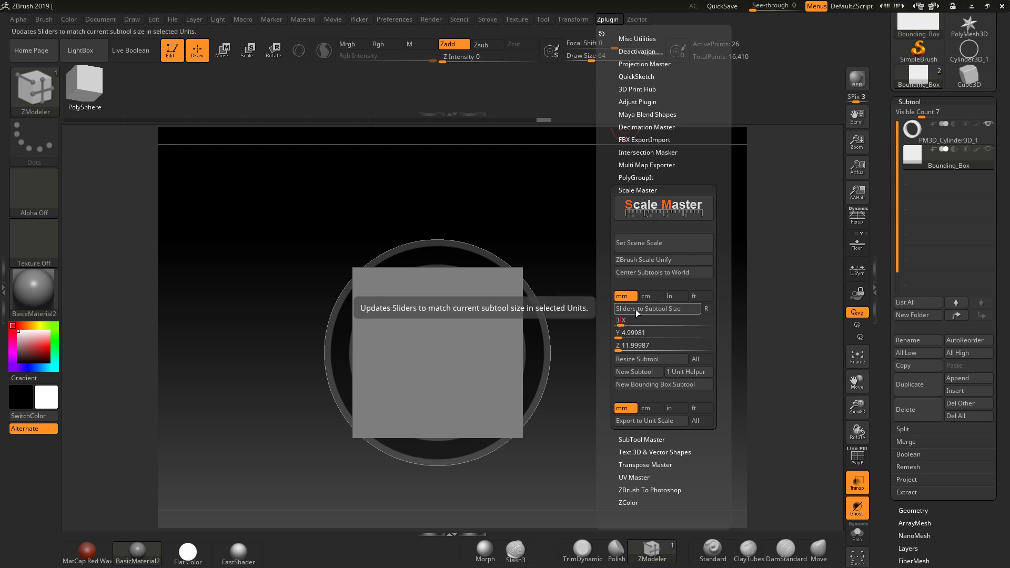
pyautogui.click(639, 358)
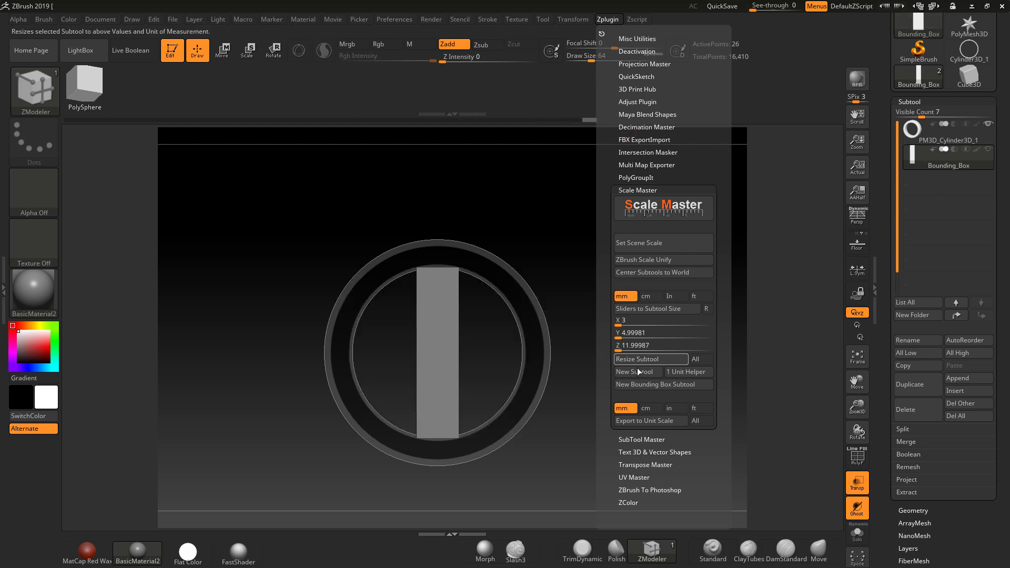
# Resize the bounding box to 17 mm in X with Scale Master
pyautogui.click(619, 320)
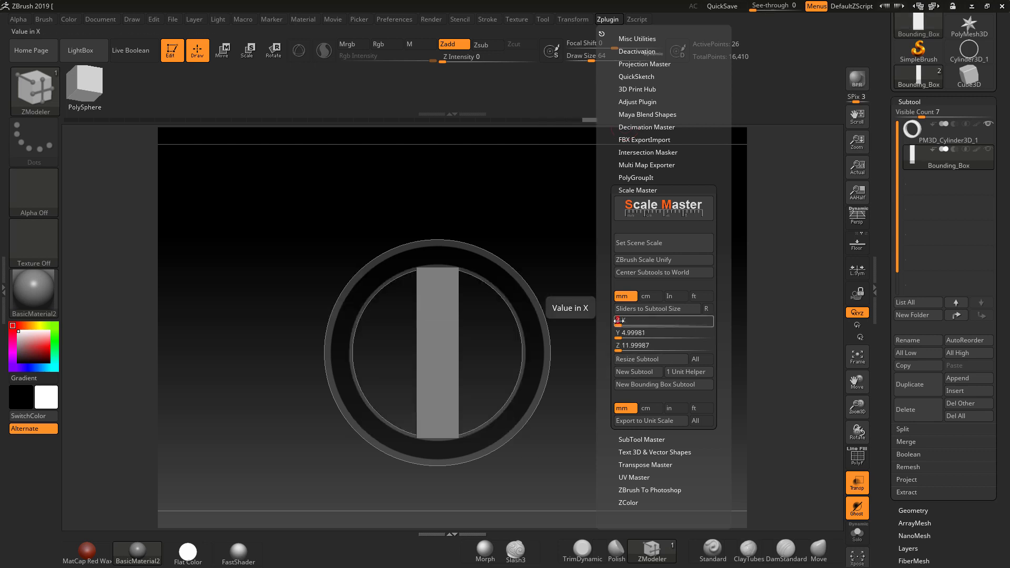
pyautogui.write('17')
pyautogui.press('Return')
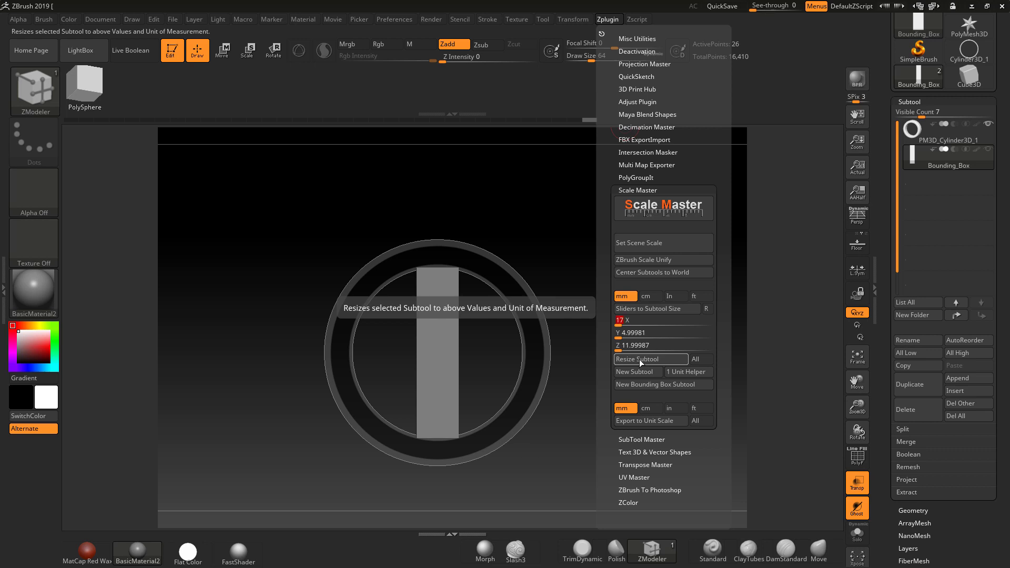
pyautogui.click(639, 358)
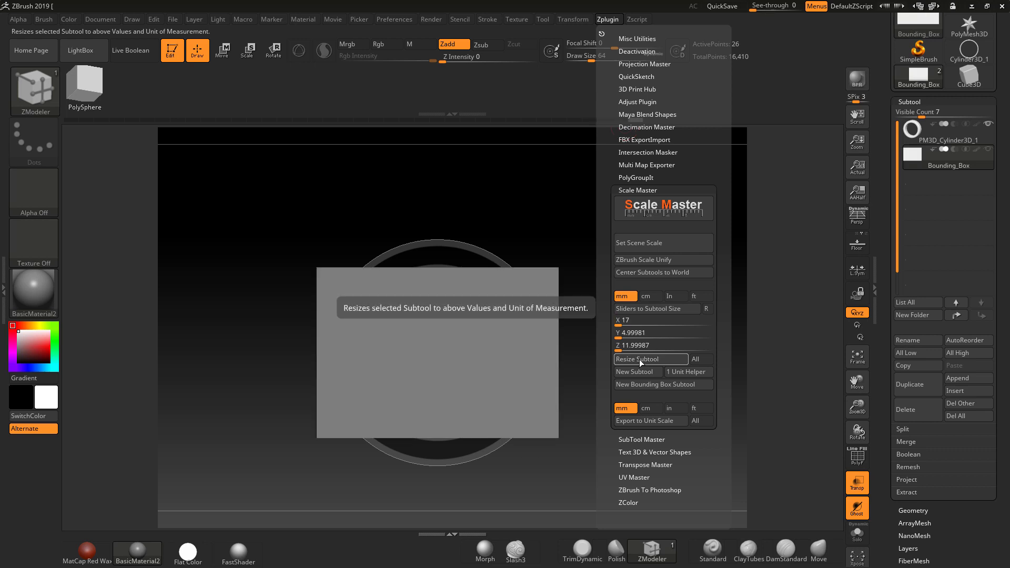
# Resize the bounding box to 18 mm in X and, as a separate resize, to 18 mm in Z
pyautogui.click(623, 322)
pyautogui.write('1')
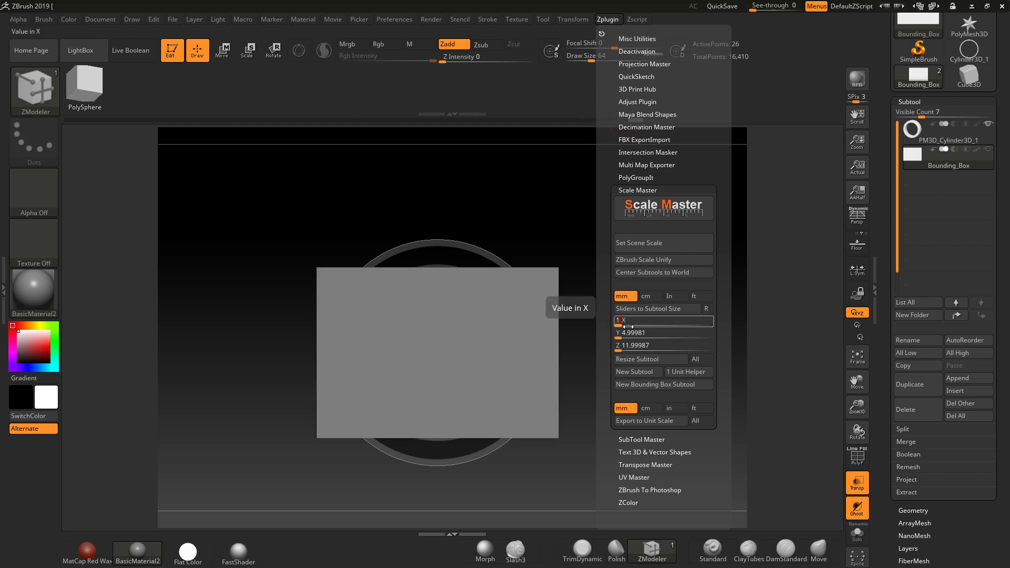
pyautogui.write('8')
pyautogui.press('Return')
pyautogui.click(636, 359)
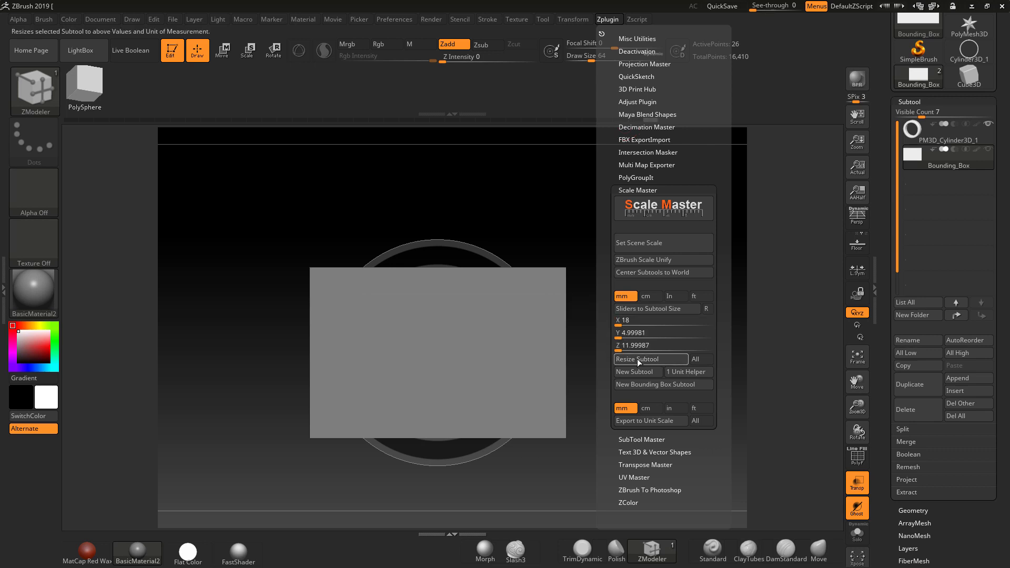
pyautogui.click(631, 345)
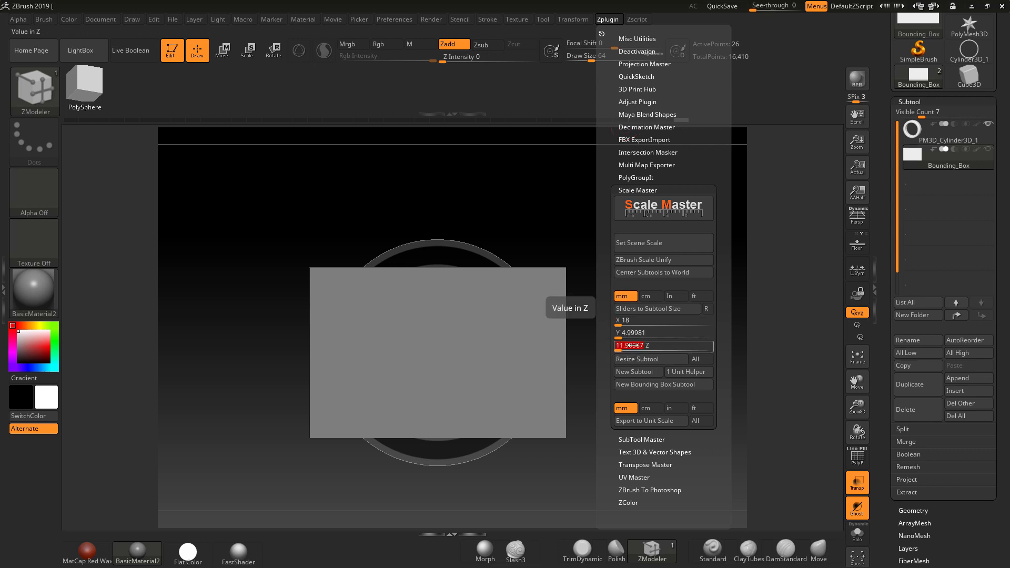
pyautogui.press('Return')
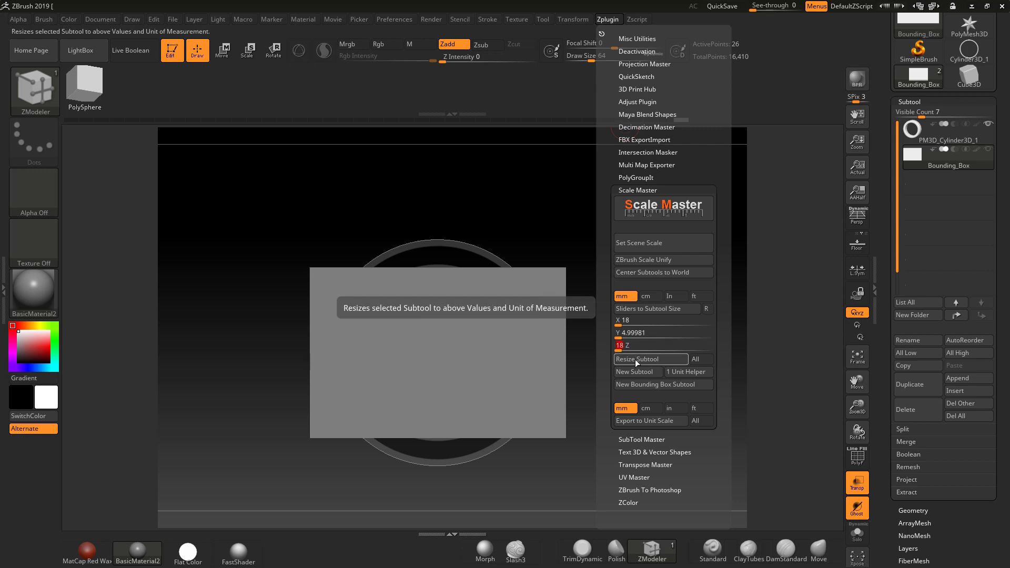
pyautogui.click(635, 358)
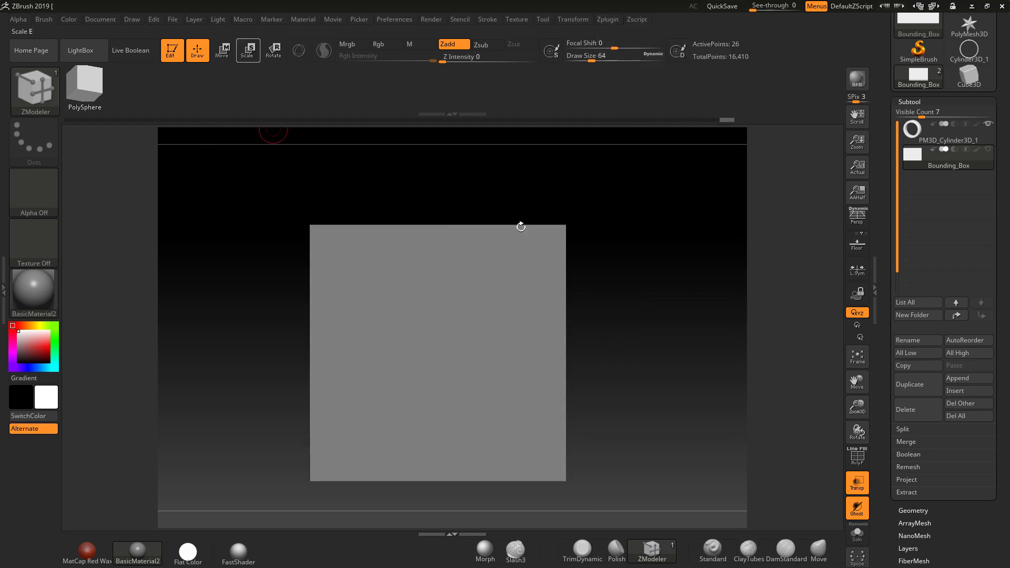
pyautogui.moveTo(656, 302)
pyautogui.mouseDown()
pyautogui.moveTo(649, 309)
pyautogui.moveTo(644, 295)
pyautogui.mouseUp()
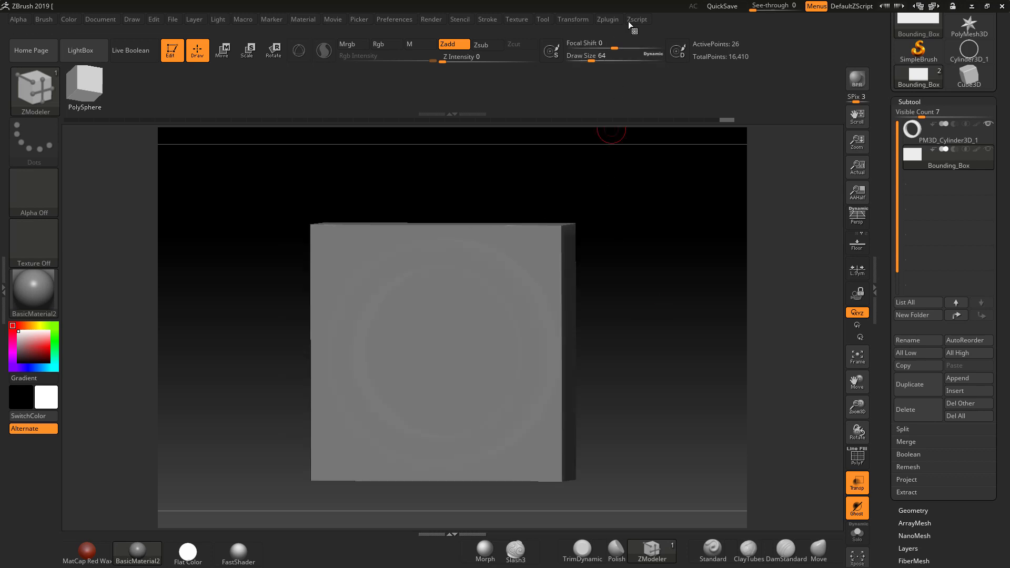
# Add a 1 mm unit helper cube as a new subtool with Scale Master and view it face-on inside the ring
pyautogui.click(610, 20)
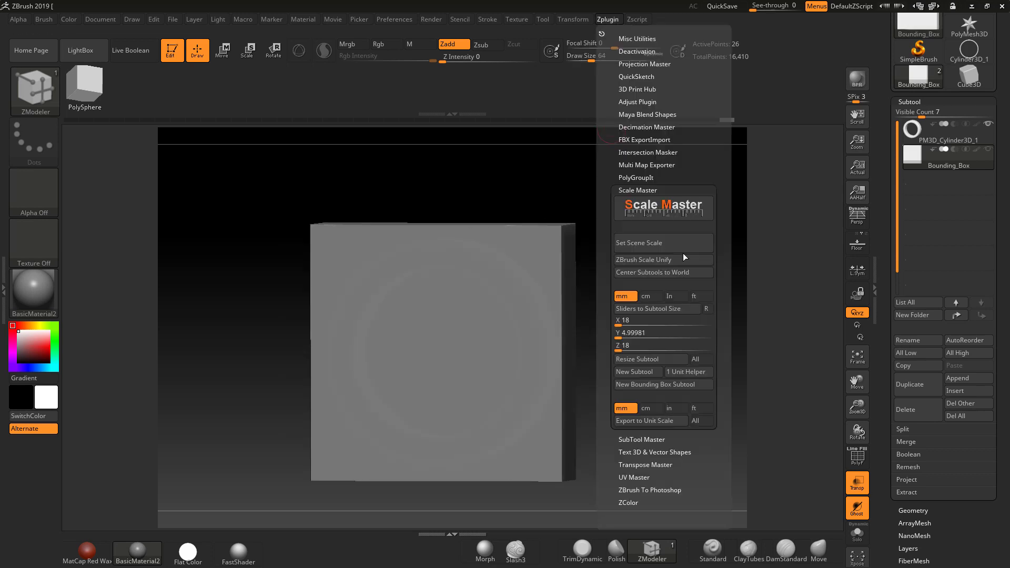
pyautogui.click(684, 371)
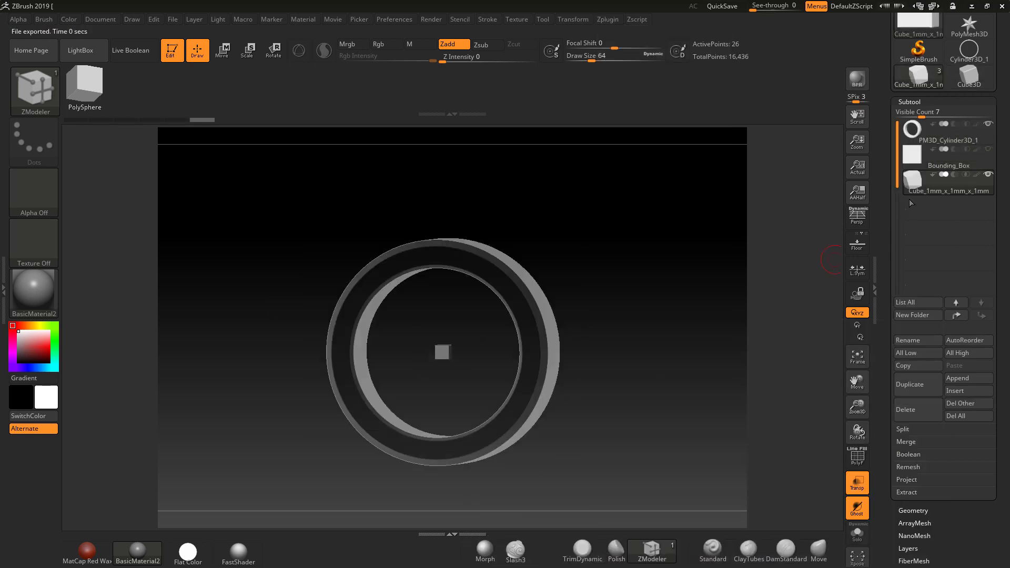
pyautogui.moveTo(602, 349); pyautogui.dragTo(646, 376)
pyautogui.keyDown('alt'); pyautogui.moveTo(582, 304); pyautogui.dragTo(486, 300); pyautogui.keyUp('alt')
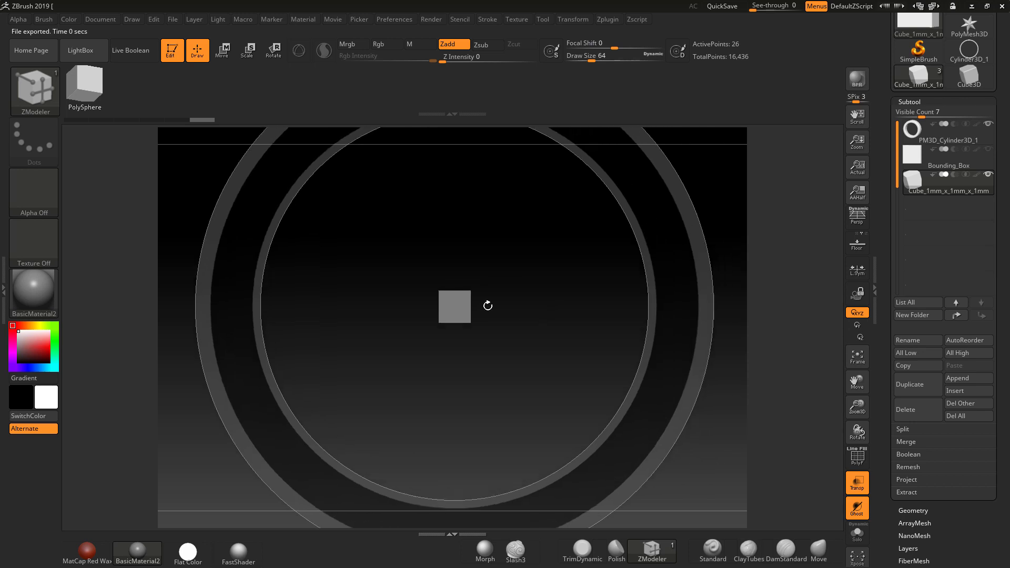
# Measure the width of the unit helper cube along its upper edge with the transpose line
pyautogui.click(274, 50)
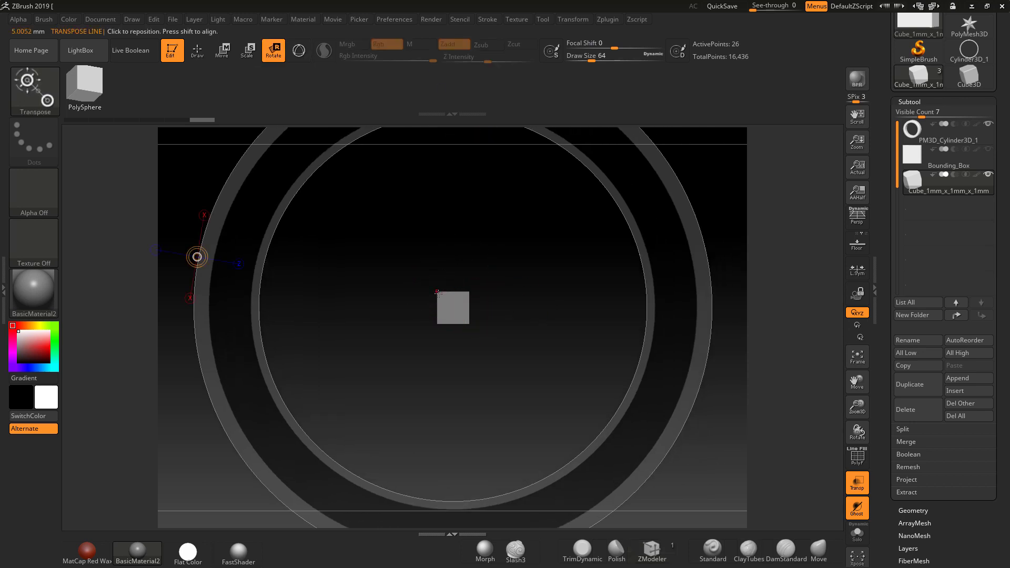
pyautogui.moveTo(439, 294); pyautogui.dragTo(468, 292)
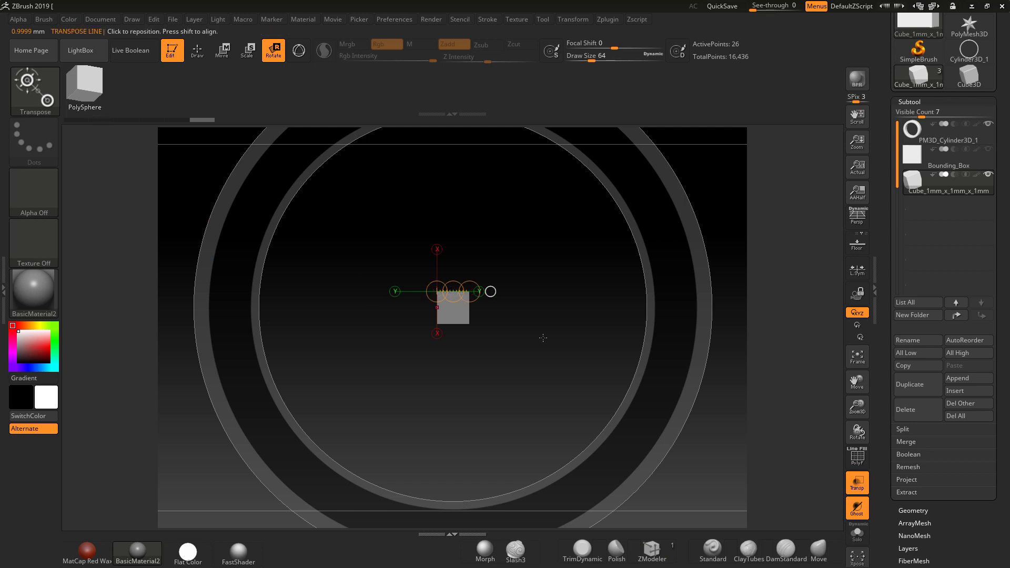
pyautogui.keyDown('ctrl'); pyautogui.moveTo(726, 353); pyautogui.dragTo(634, 306, button='right'); pyautogui.keyUp('ctrl')
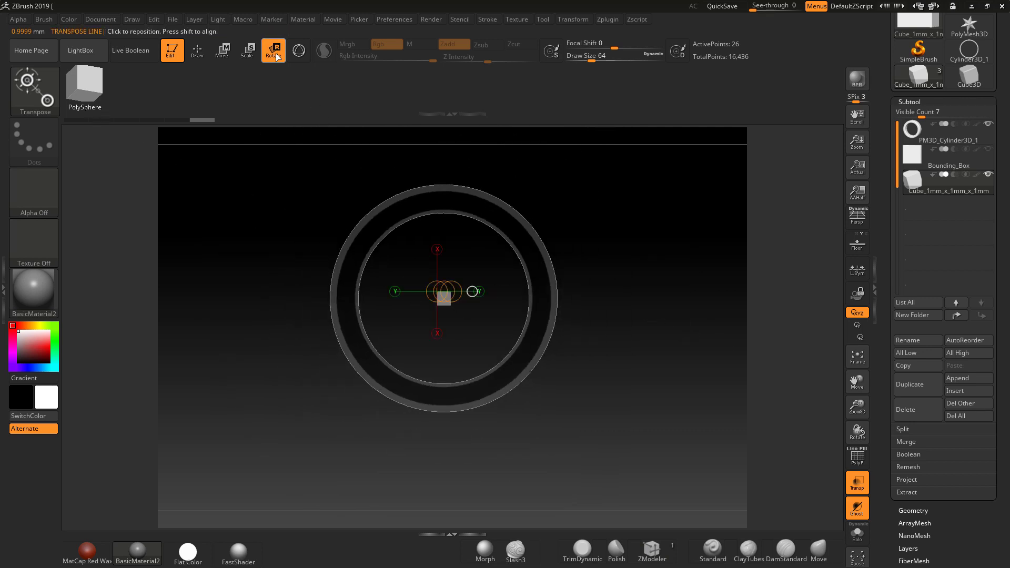